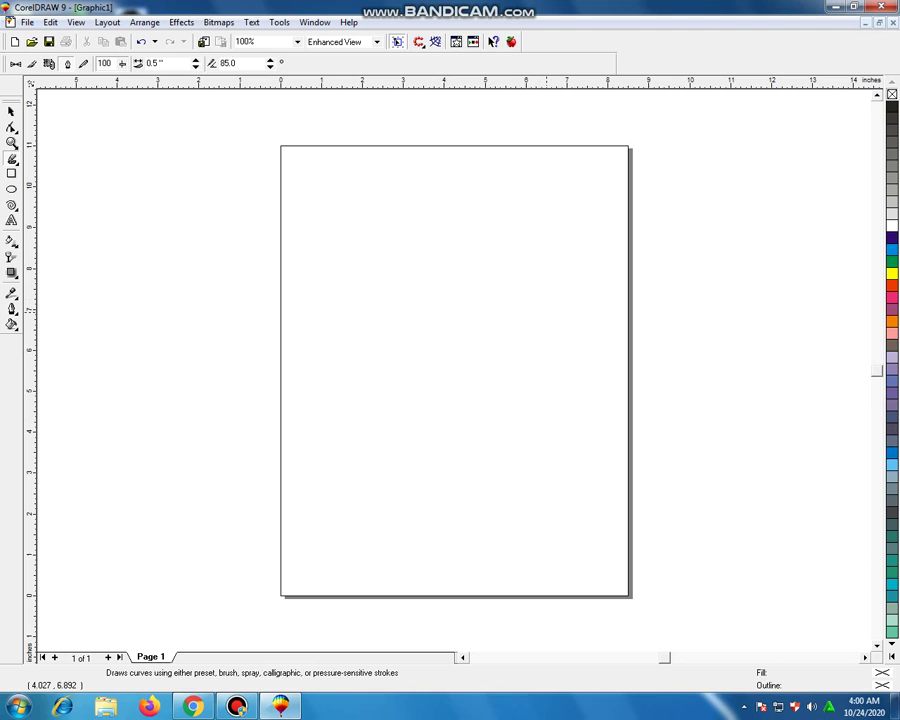
Step: Draw three connected calligraphic letter strokes freehand on the page with the 0.5-inch, 85-degree Artistic Media nib
{"action": "mouse_move", "coordinate": [547, 303]}
{"action": "left_mouse_down"}
{"action": "mouse_move", "coordinate": [560, 362]}
{"action": "mouse_move", "coordinate": [531, 369]}
{"action": "mouse_move", "coordinate": [521, 357]}
{"action": "mouse_move", "coordinate": [541, 401]}
{"action": "mouse_move", "coordinate": [525, 408]}
{"action": "mouse_move", "coordinate": [507, 376]}
{"action": "mouse_move", "coordinate": [507, 289]}
{"action": "mouse_move", "coordinate": [528, 337]}
{"action": "mouse_move", "coordinate": [518, 378]}
{"action": "mouse_move", "coordinate": [468, 347]}
{"action": "mouse_move", "coordinate": [432, 250]}
{"action": "mouse_move", "coordinate": [439, 238]}
{"action": "mouse_move", "coordinate": [500, 217]}
{"action": "mouse_move", "coordinate": [554, 220]}
{"action": "mouse_move", "coordinate": [560, 243]}
{"action": "mouse_move", "coordinate": [557, 258]}
{"action": "mouse_move", "coordinate": [537, 270]}
{"action": "mouse_move", "coordinate": [548, 274]}
{"action": "mouse_move", "coordinate": [540, 304]}
{"action": "left_mouse_up"}
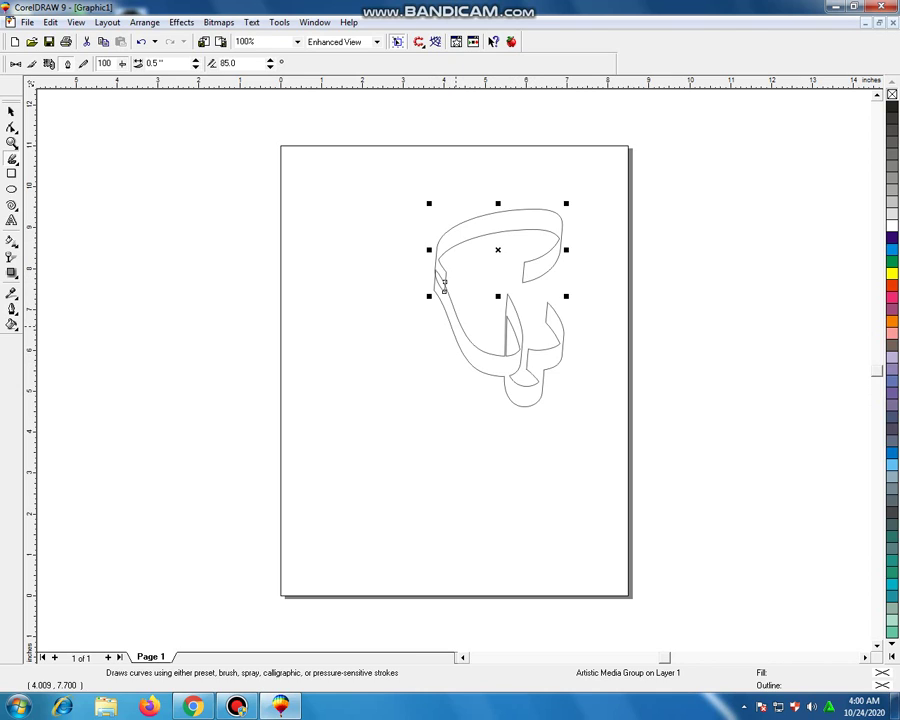
{"action": "mouse_move", "coordinate": [455, 318]}
{"action": "left_mouse_down"}
{"action": "mouse_move", "coordinate": [452, 340]}
{"action": "mouse_move", "coordinate": [346, 392]}
{"action": "mouse_move", "coordinate": [328, 348]}
{"action": "mouse_move", "coordinate": [328, 322]}
{"action": "mouse_move", "coordinate": [343, 318]}
{"action": "left_mouse_up"}
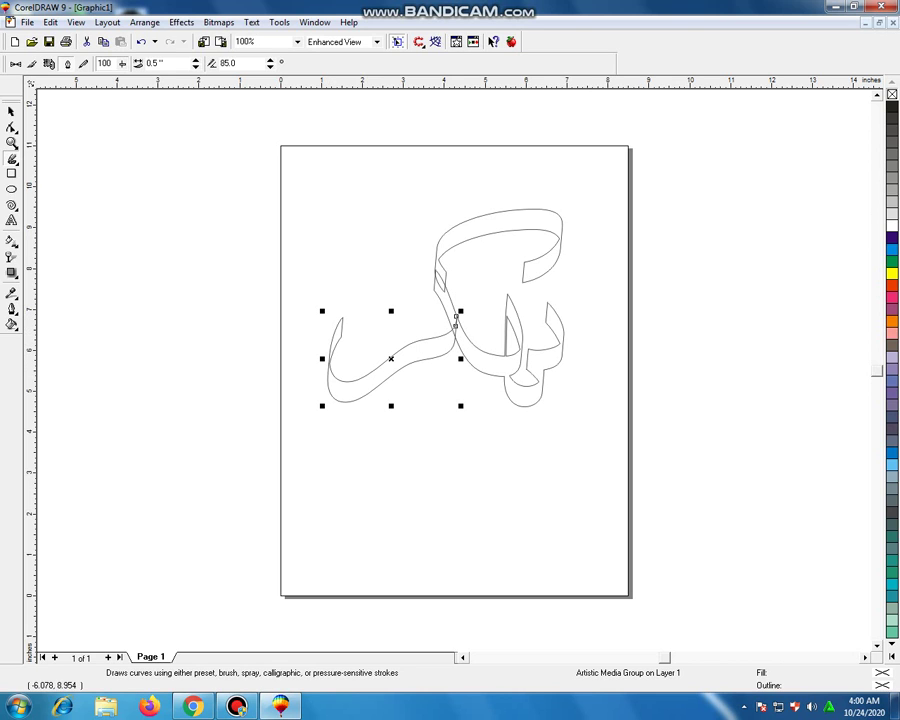
Step: Reshape the right letter stroke by lengthening the curve handle at its lower bend so the curve meets the middle spike
{"action": "key", "text": "F2"}
{"action": "left_click_drag", "start_coordinate": [261, 181], "coordinate": [605, 455]}
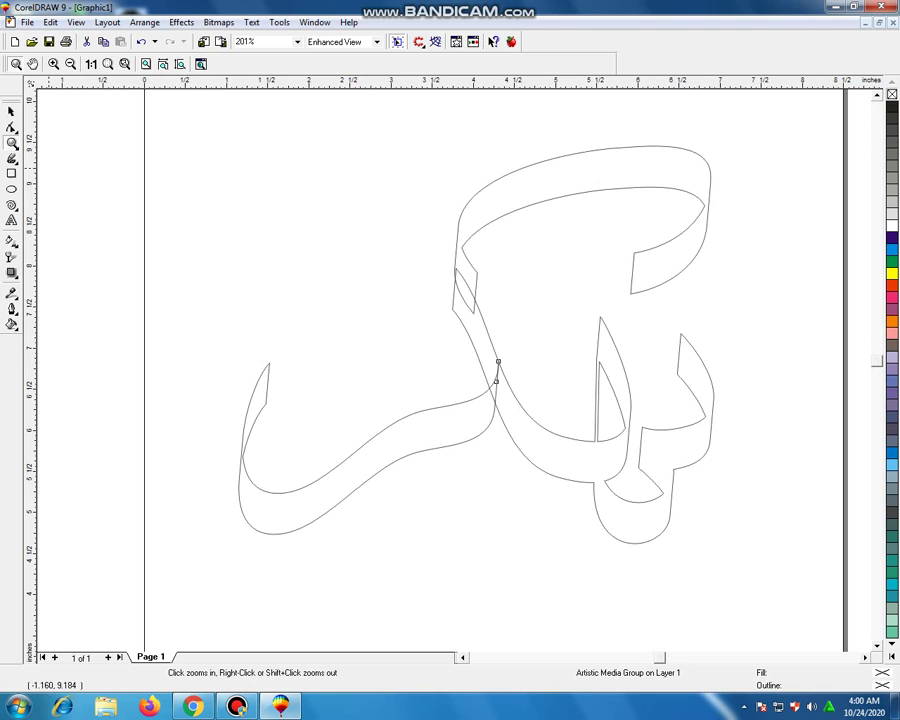
{"action": "left_click", "coordinate": [11, 127]}
{"action": "left_click", "coordinate": [629, 399]}
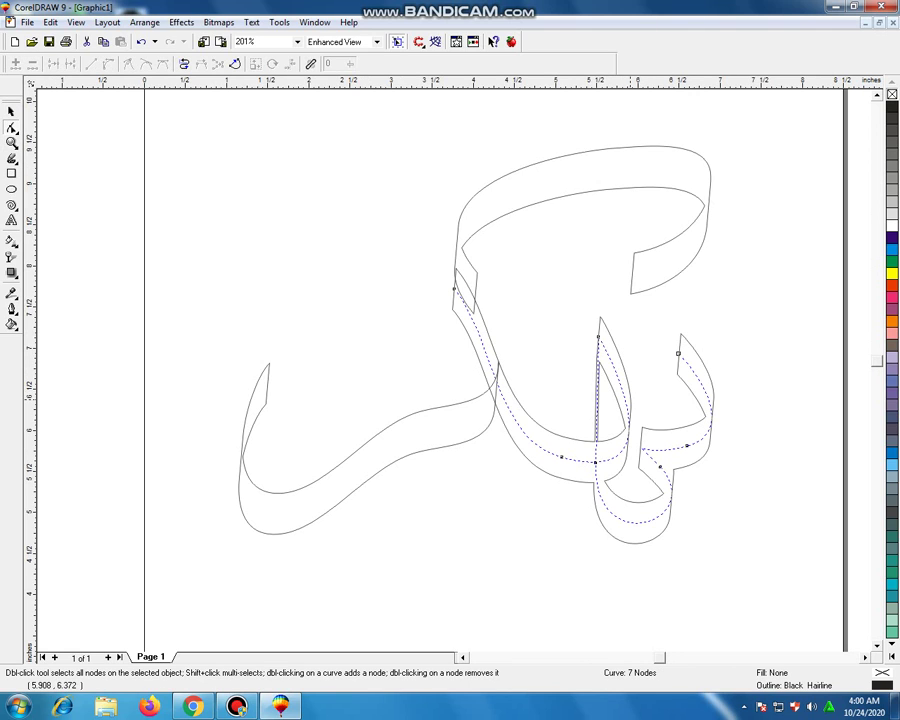
{"action": "left_click", "coordinate": [686, 445]}
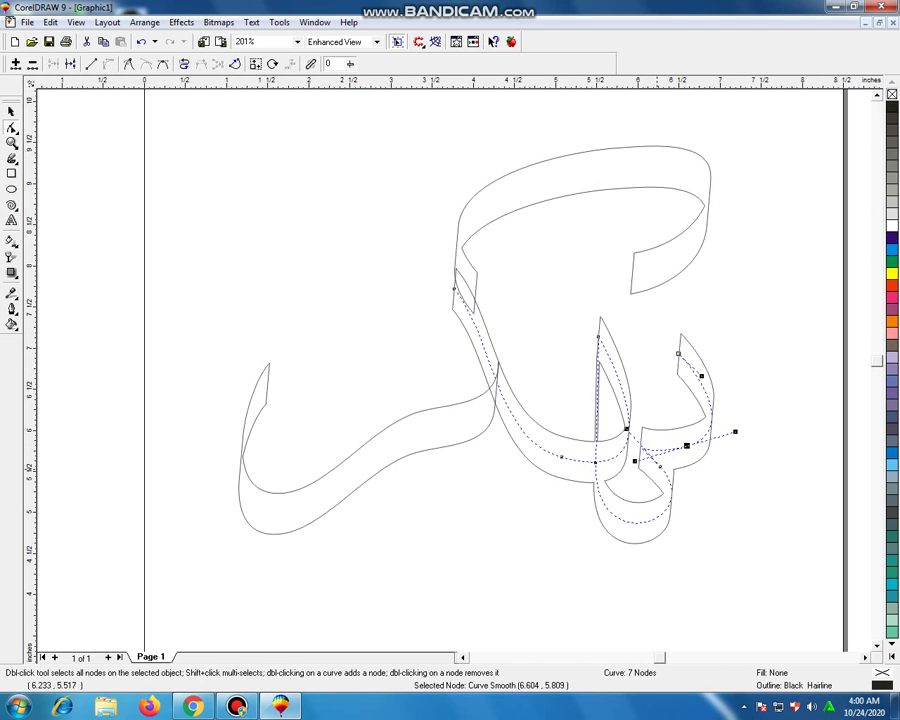
{"action": "left_click_drag", "start_coordinate": [634, 461], "coordinate": [584, 460]}
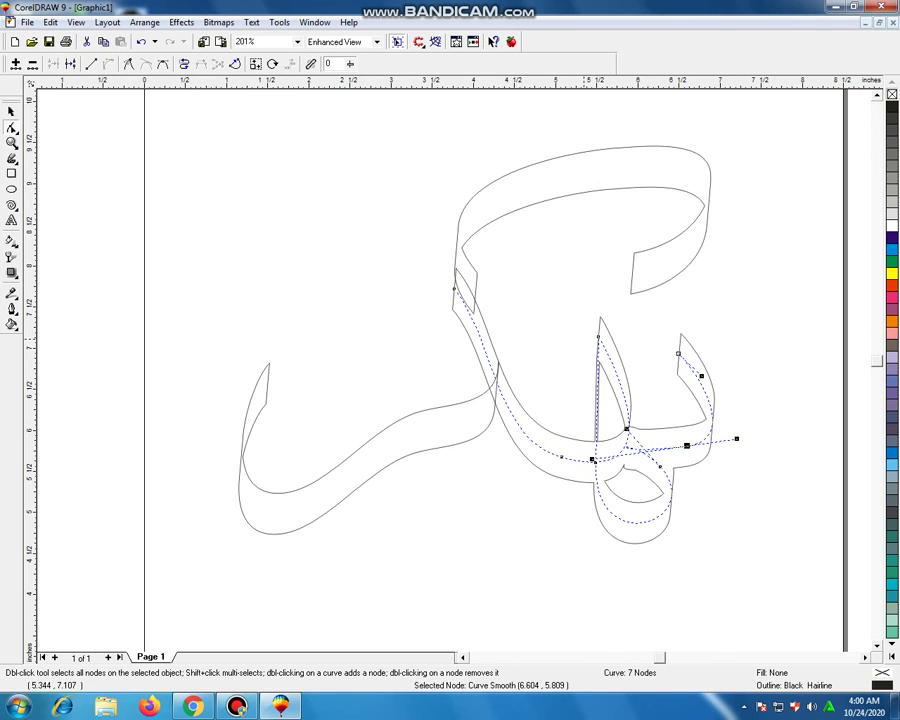
Step: Move the middle spike's tip node slightly to the right and adjust the curve segments beneath it
{"action": "left_click_drag", "start_coordinate": [599, 337], "coordinate": [610, 338]}
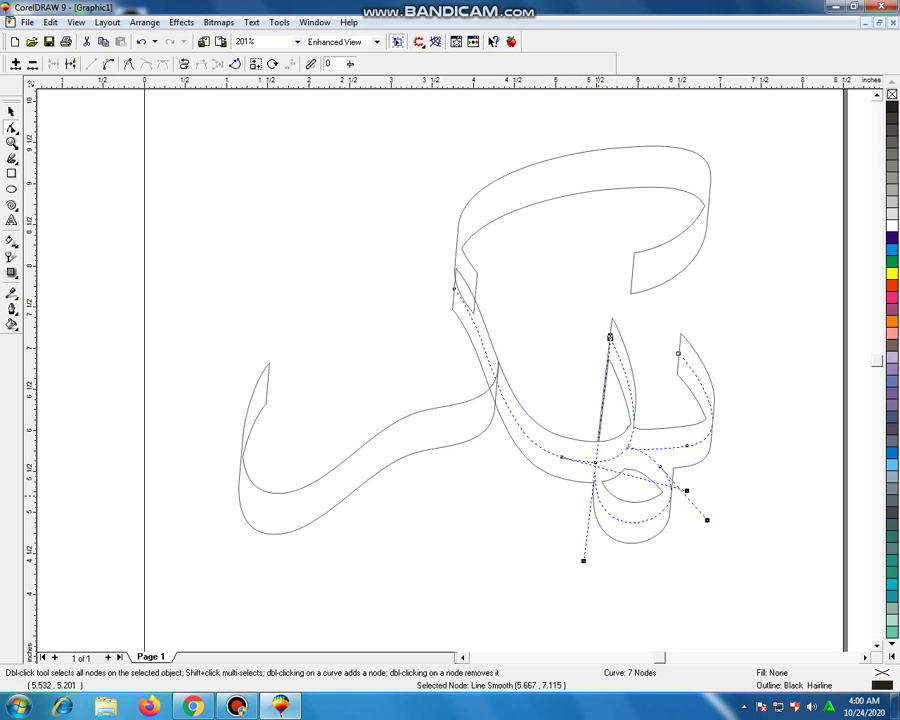
{"action": "double_click", "coordinate": [598, 496]}
{"action": "left_click_drag", "start_coordinate": [582, 315], "coordinate": [628, 348]}
{"action": "left_click_drag", "start_coordinate": [599, 405], "coordinate": [634, 388]}
{"action": "left_click", "coordinate": [637, 396]}
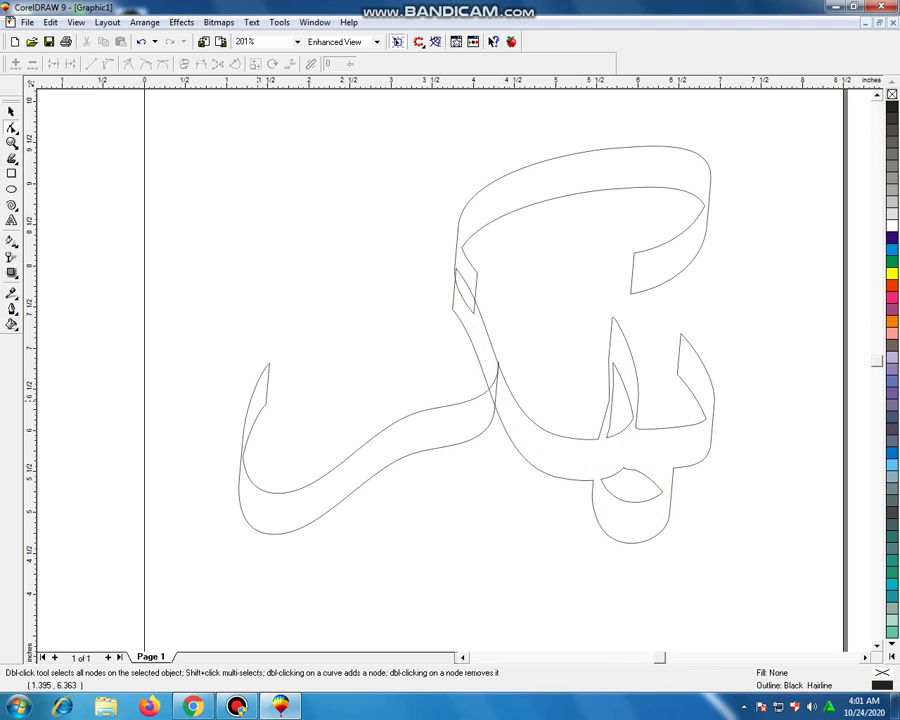
Step: Bow the raised end of the left tail stroke outward by adjusting its end node's curve handle
{"action": "left_click", "coordinate": [258, 397]}
{"action": "left_click_drag", "start_coordinate": [254, 377], "coordinate": [214, 438]}
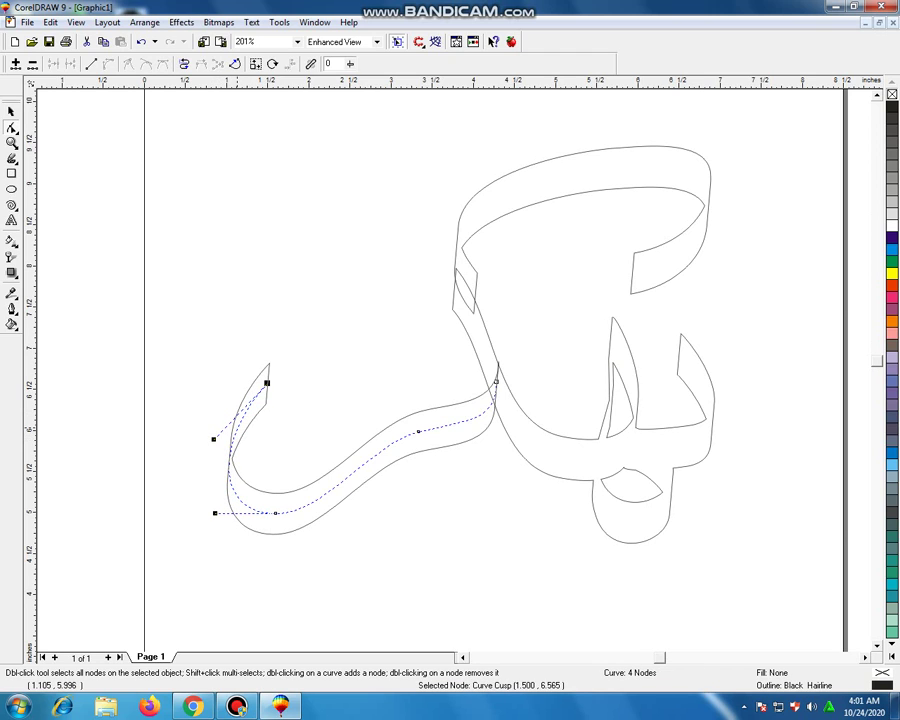
Step: Shorten the hooked end of the top stroke and delete the extra node along its upper arc
{"action": "left_click", "coordinate": [687, 241]}
{"action": "left_click_drag", "start_coordinate": [634, 274], "coordinate": [717, 217]}
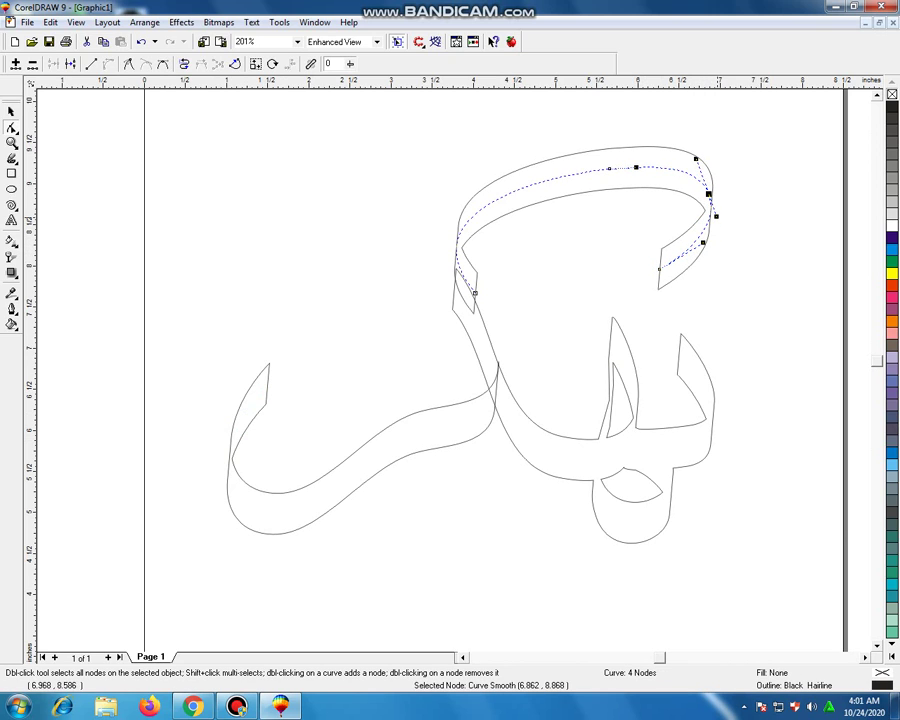
{"action": "left_click_drag", "start_coordinate": [572, 137], "coordinate": [630, 194]}
{"action": "key", "text": "Delete"}
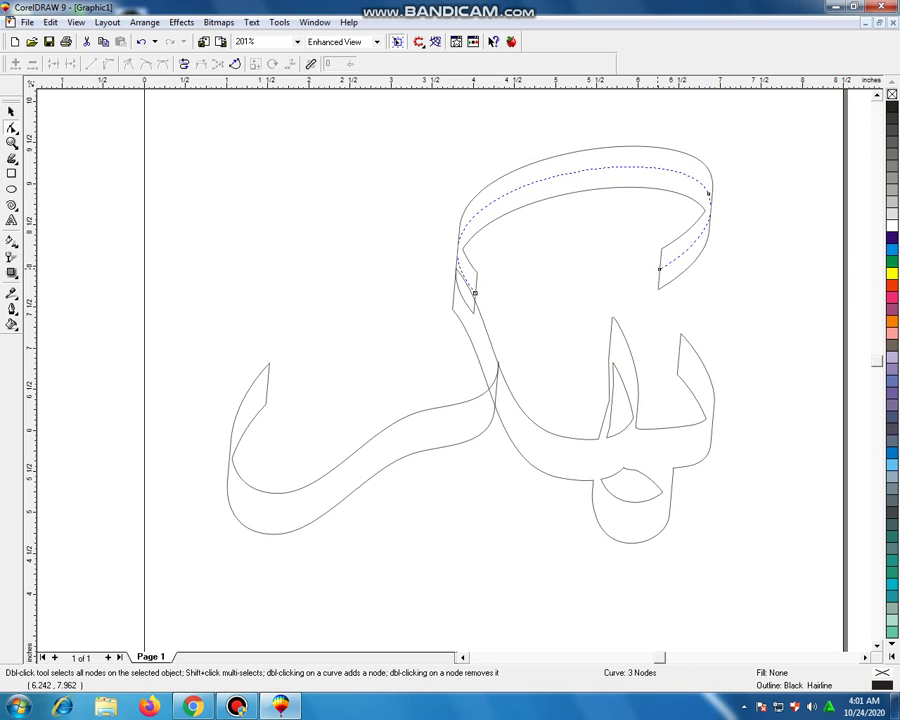
{"action": "left_click_drag", "start_coordinate": [658, 268], "coordinate": [687, 252]}
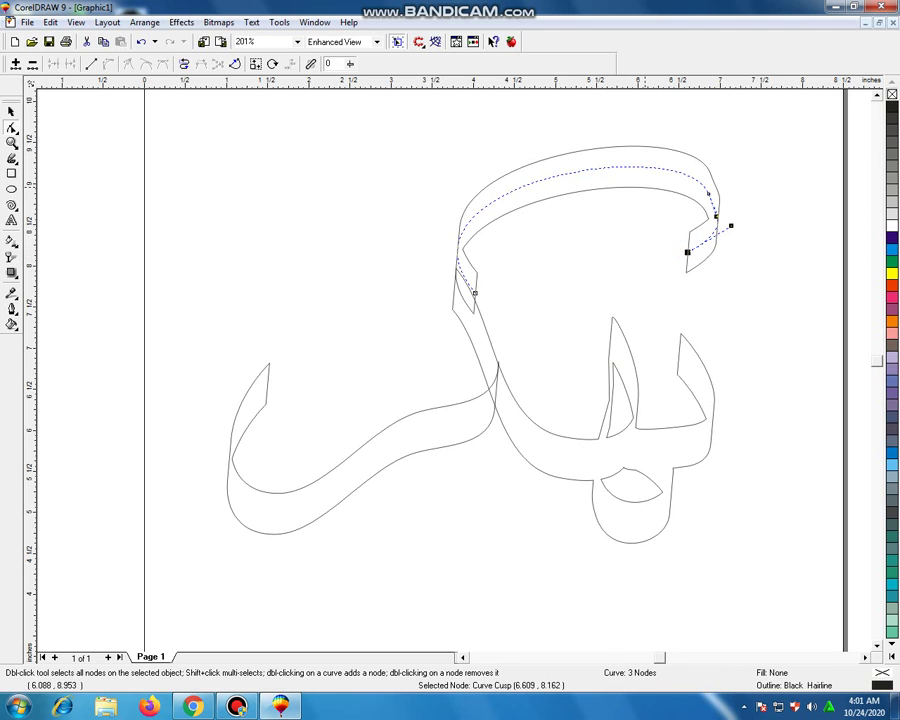
Step: Round the top stroke's right bend by adding a node on the arc, deleting the bend node and extending the curve handles
{"action": "double_click", "coordinate": [620, 167]}
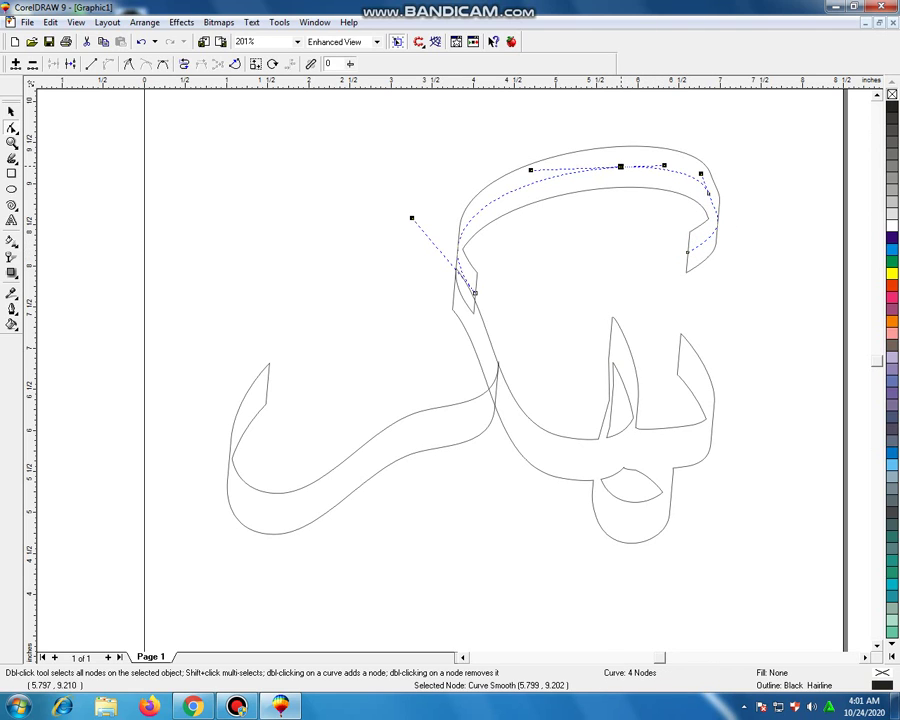
{"action": "left_click_drag", "start_coordinate": [736, 174], "coordinate": [703, 203]}
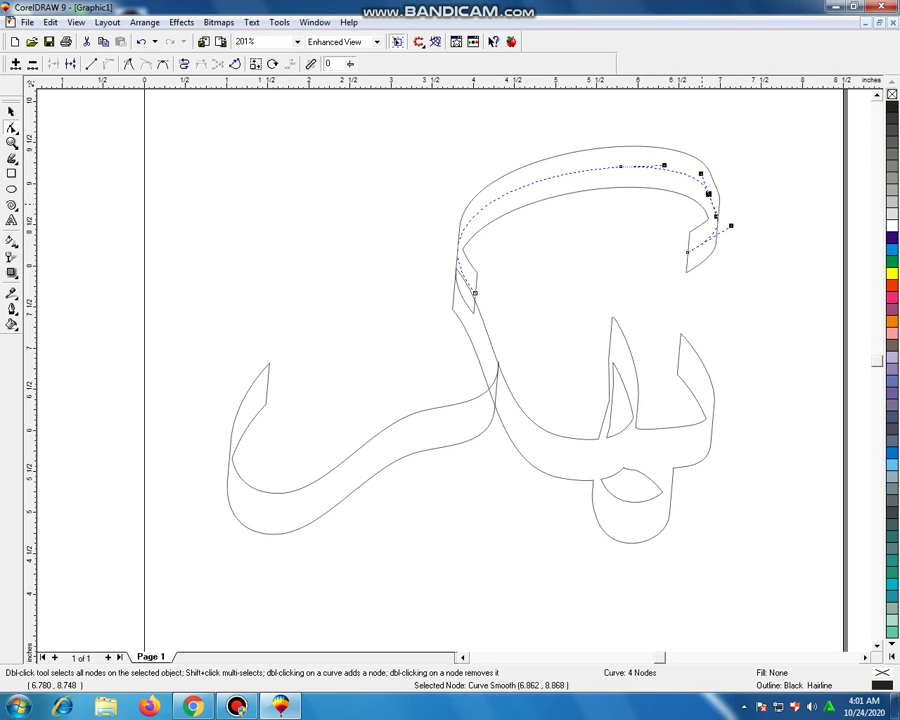
{"action": "key", "text": "Delete"}
{"action": "left_click", "coordinate": [687, 252]}
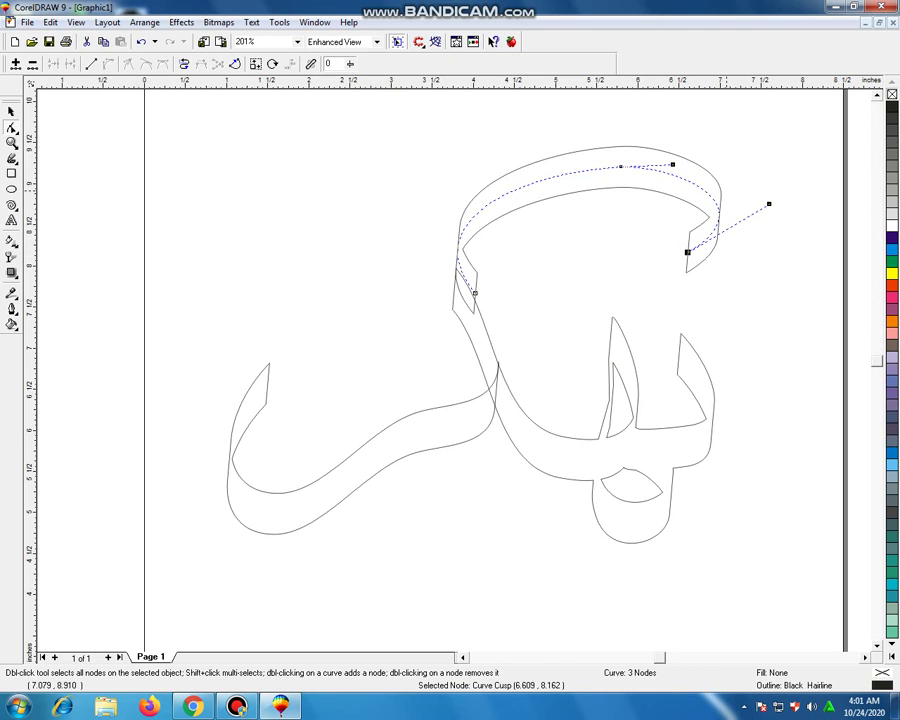
{"action": "left_click", "coordinate": [620, 166]}
{"action": "left_click_drag", "start_coordinate": [665, 162], "coordinate": [719, 156]}
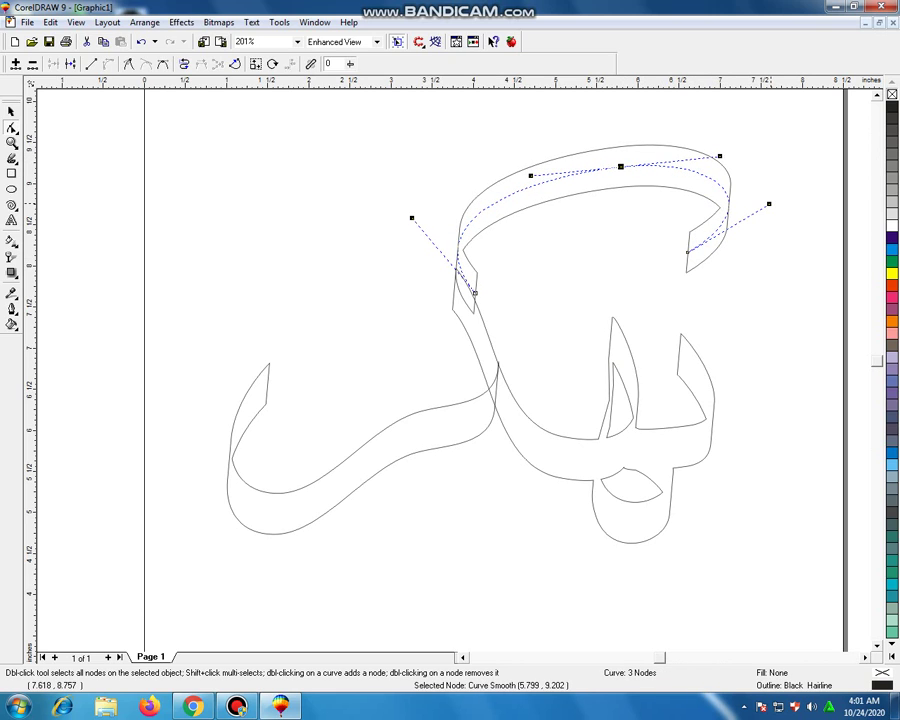
{"action": "left_click_drag", "start_coordinate": [769, 204], "coordinate": [755, 177]}
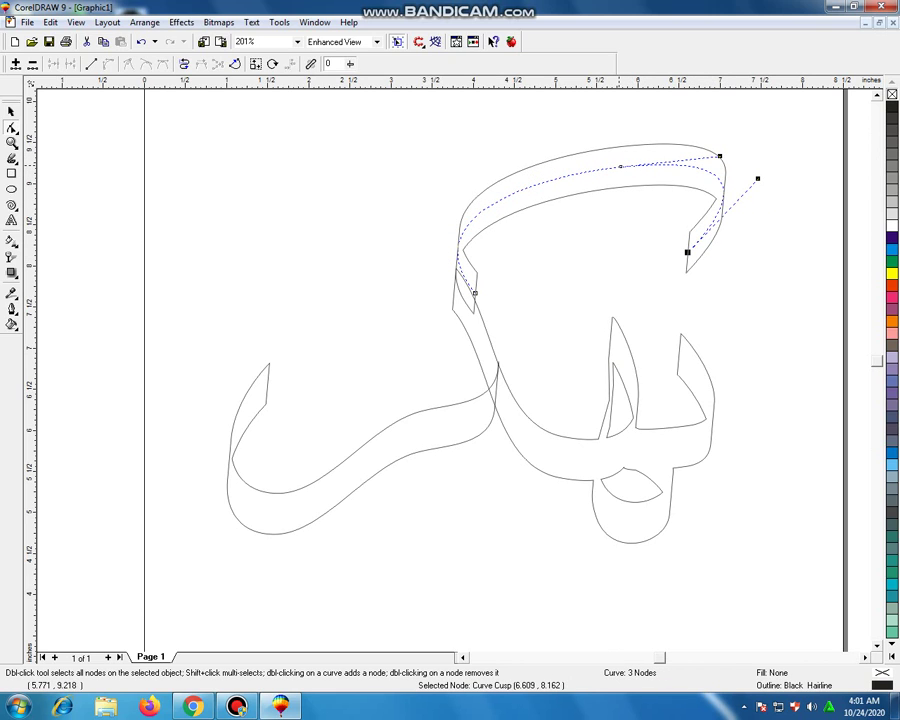
Step: Refine the top stroke's arc by repositioning its middle and lower-left end nodes and adjusting their curve handles
{"action": "left_click", "coordinate": [618, 167]}
{"action": "left_click_drag", "start_coordinate": [618, 167], "coordinate": [608, 165]}
{"action": "left_click_drag", "start_coordinate": [475, 293], "coordinate": [478, 306]}
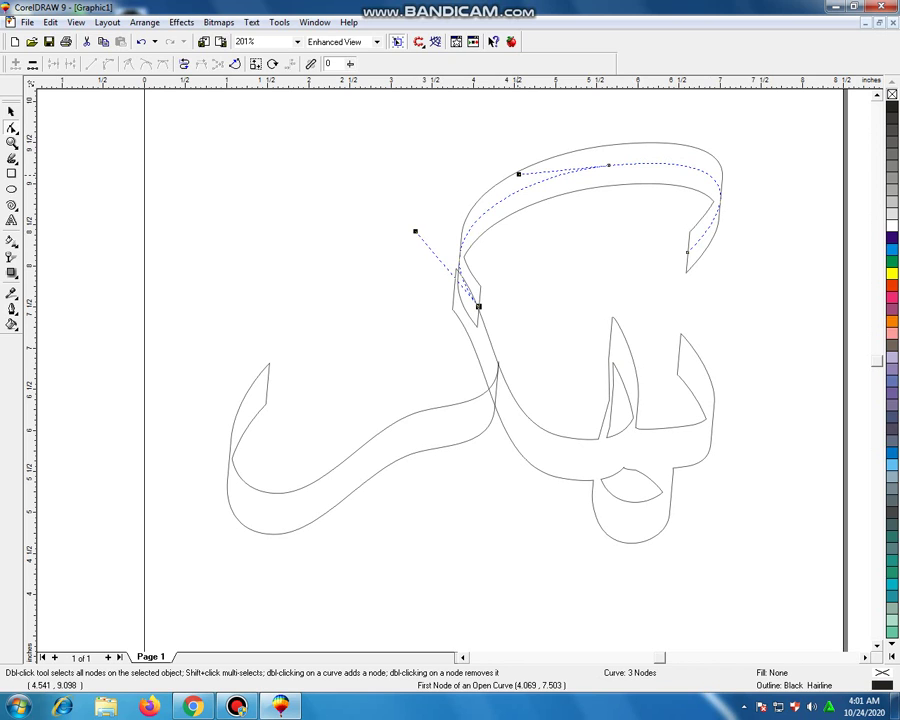
{"action": "left_click_drag", "start_coordinate": [518, 174], "coordinate": [457, 186]}
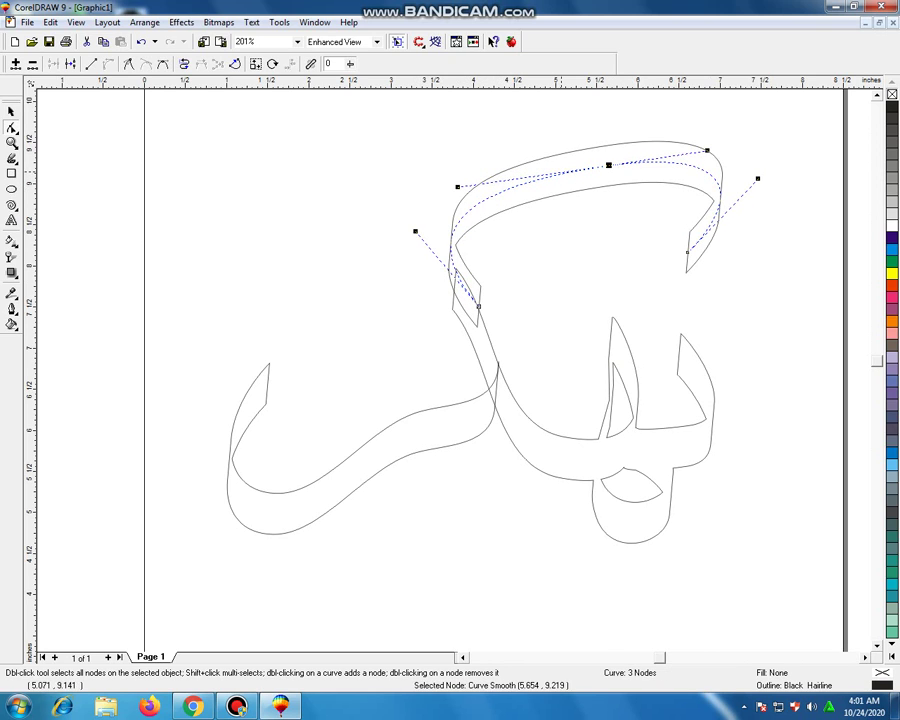
{"action": "left_click_drag", "start_coordinate": [609, 165], "coordinate": [599, 160]}
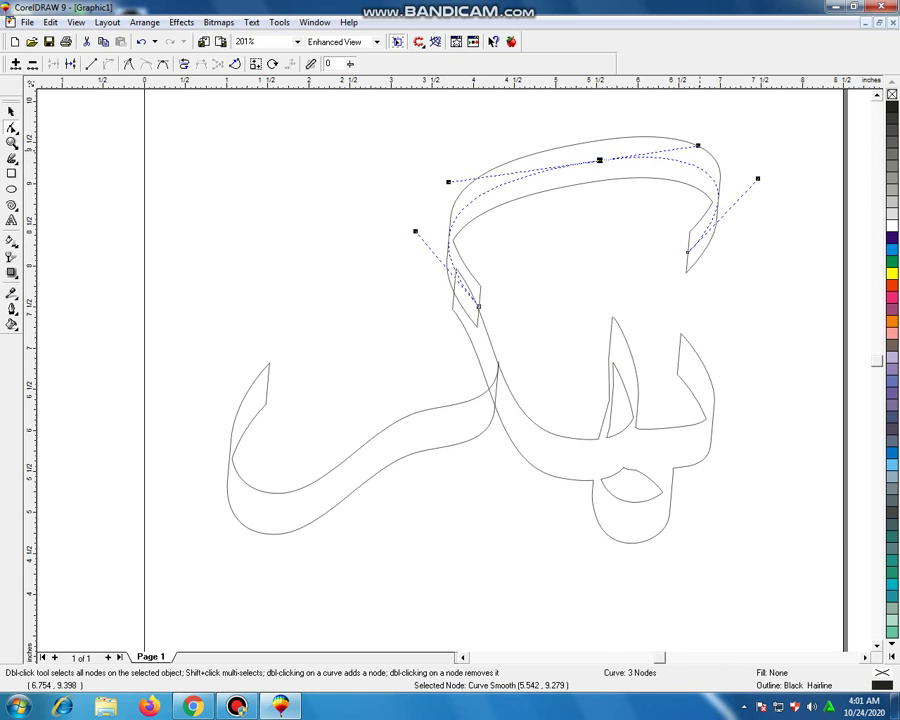
{"action": "left_click_drag", "start_coordinate": [757, 178], "coordinate": [748, 190]}
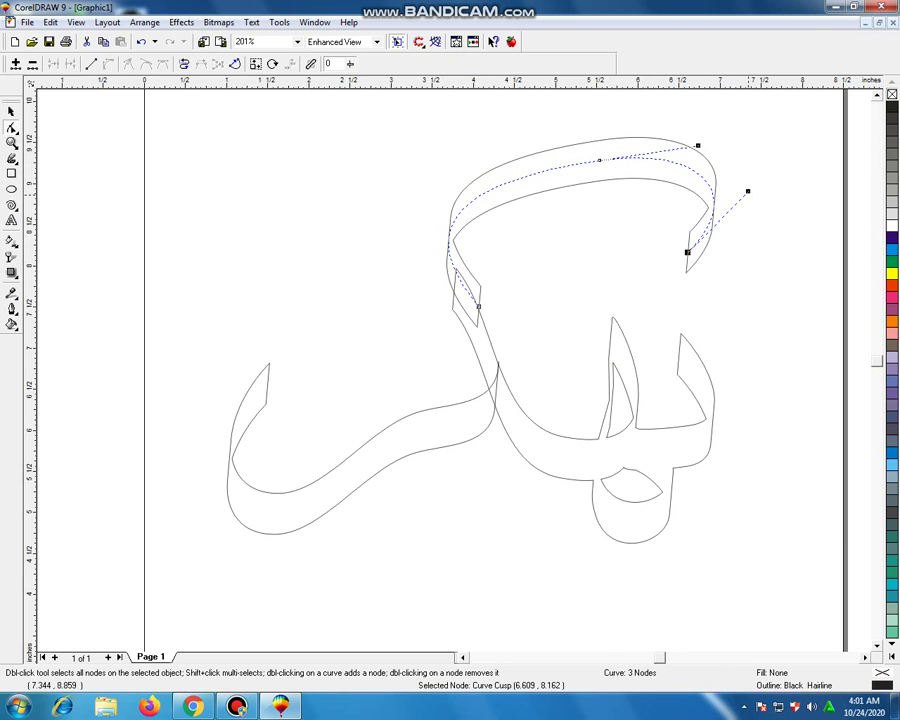
Step: Select all the strokes and separate the artistic media outlines from their control paths
{"action": "left_click", "coordinate": [384, 452]}
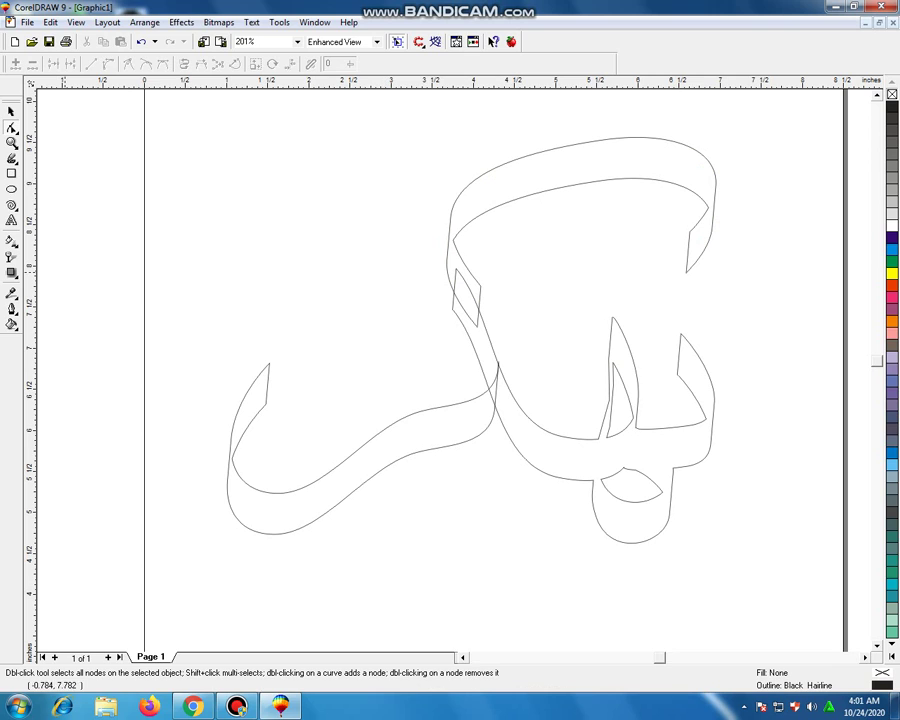
{"action": "double_click", "coordinate": [11, 111]}
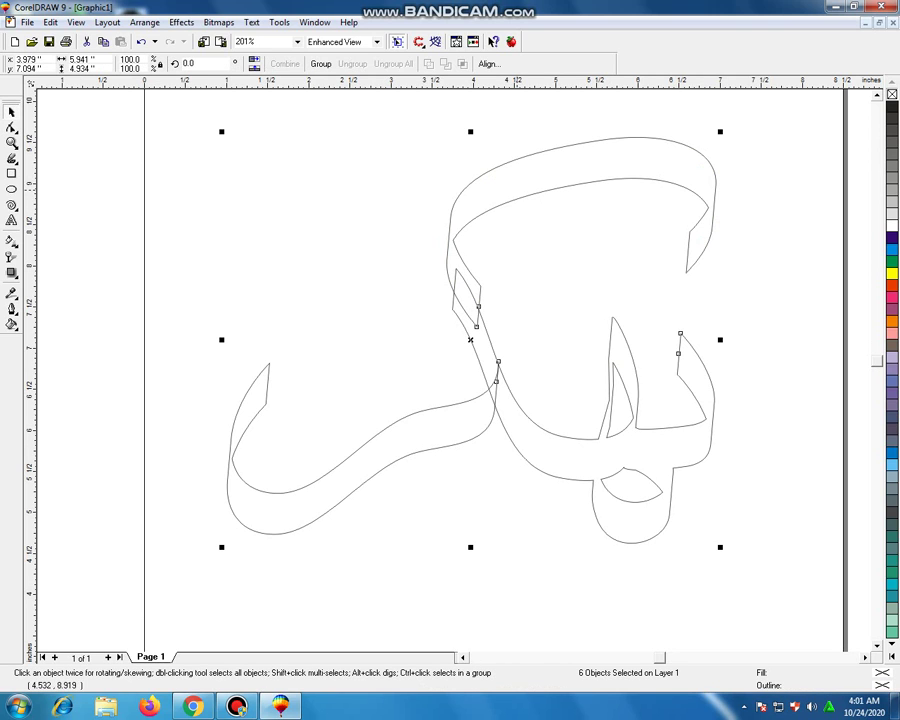
{"action": "right_click", "coordinate": [528, 196]}
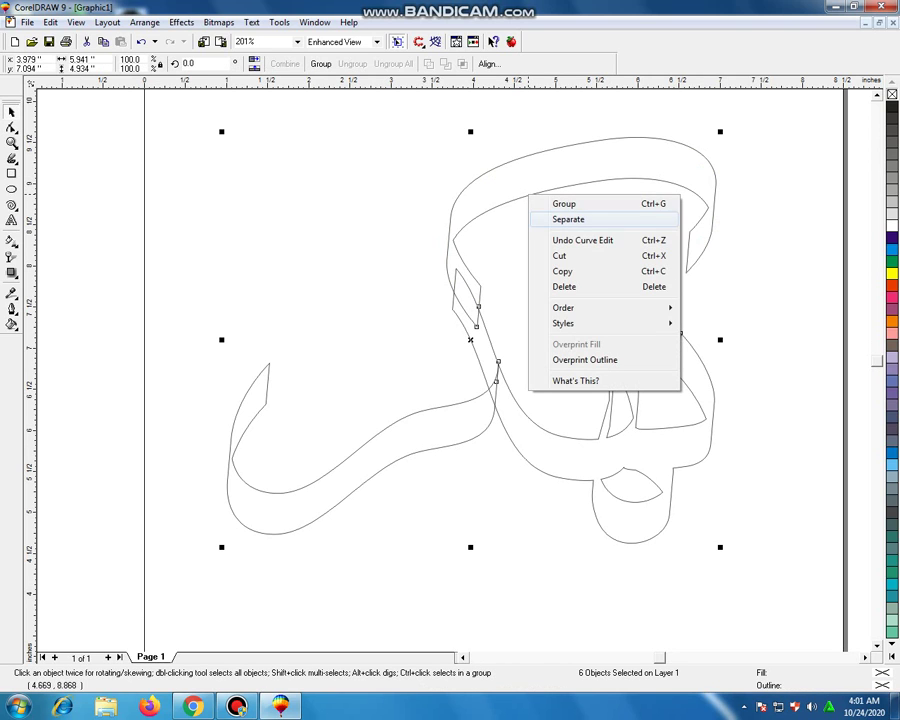
{"action": "left_click", "coordinate": [568, 219]}
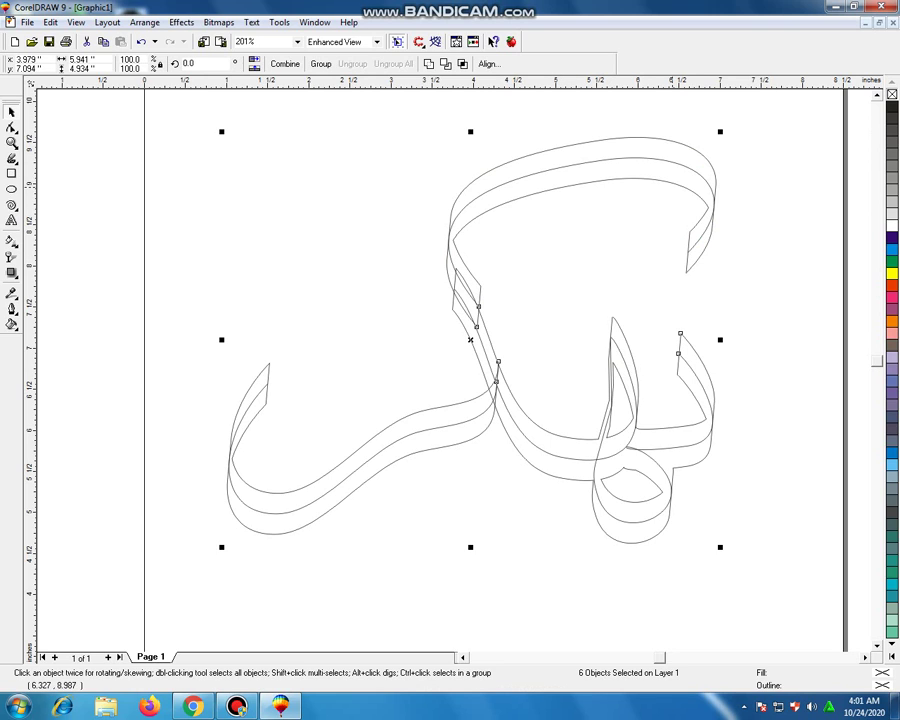
Step: Delete the centre control lines of the top, right and left strokes, keeping only the outlines
{"action": "left_click", "coordinate": [739, 183]}
{"action": "left_click", "coordinate": [708, 182]}
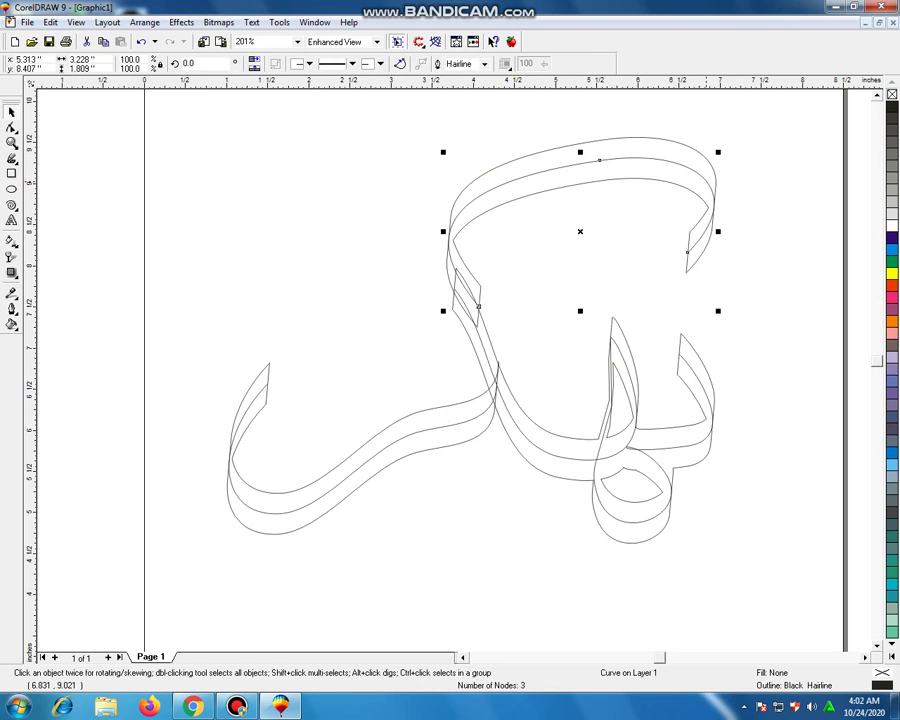
{"action": "key", "text": "Delete"}
{"action": "left_click", "coordinate": [695, 376]}
{"action": "key", "text": "Delete"}
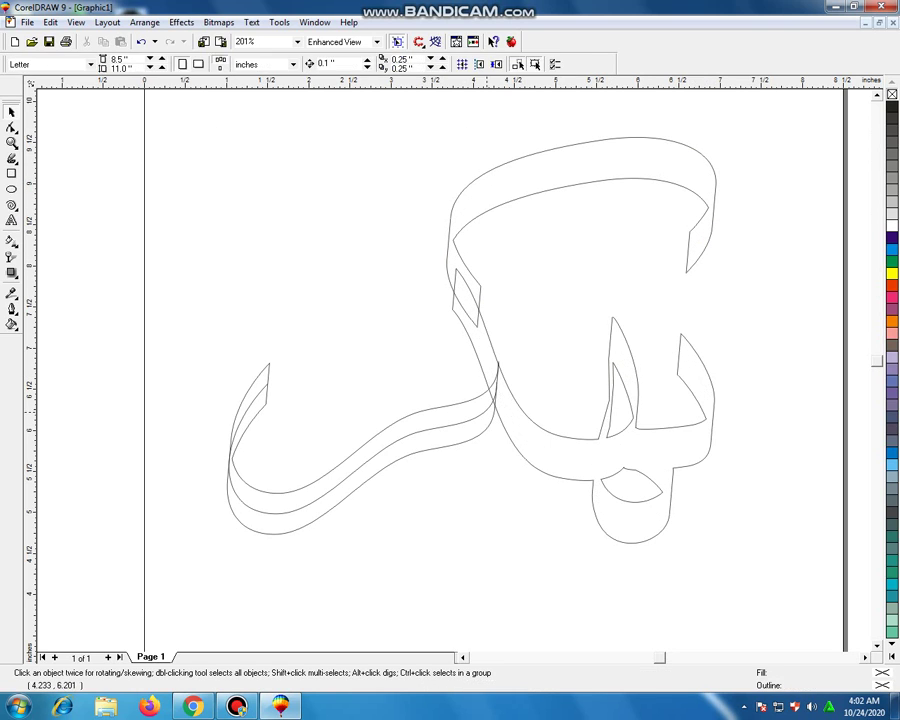
{"action": "left_click", "coordinate": [478, 413]}
{"action": "key", "text": "Delete"}
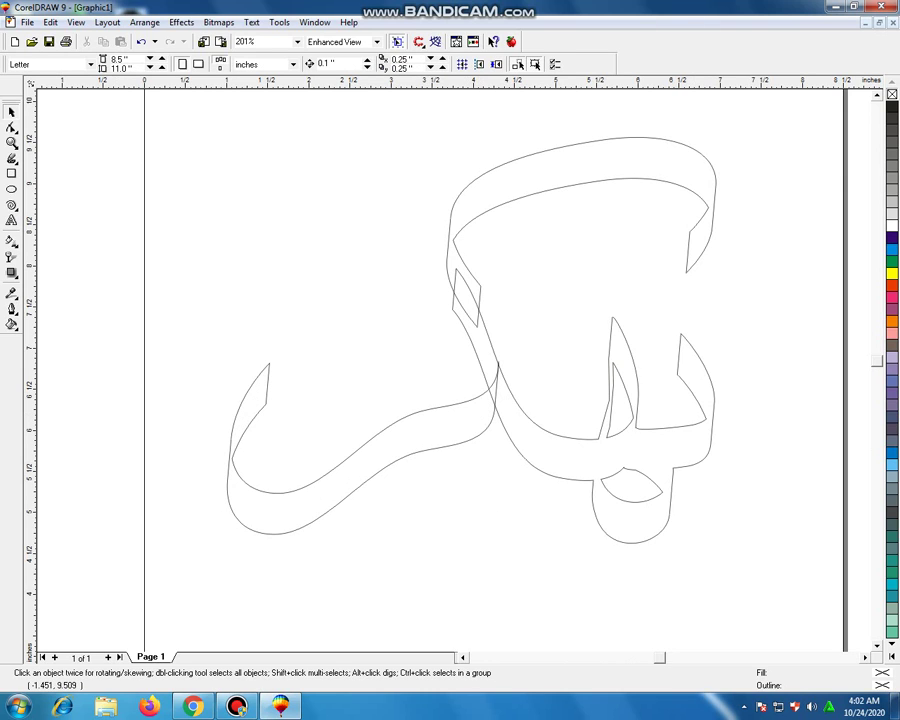
Step: Select all the stroke outlines and weld them into a single curve
{"action": "double_click", "coordinate": [12, 113]}
{"action": "key", "text": "ctrl+l"}
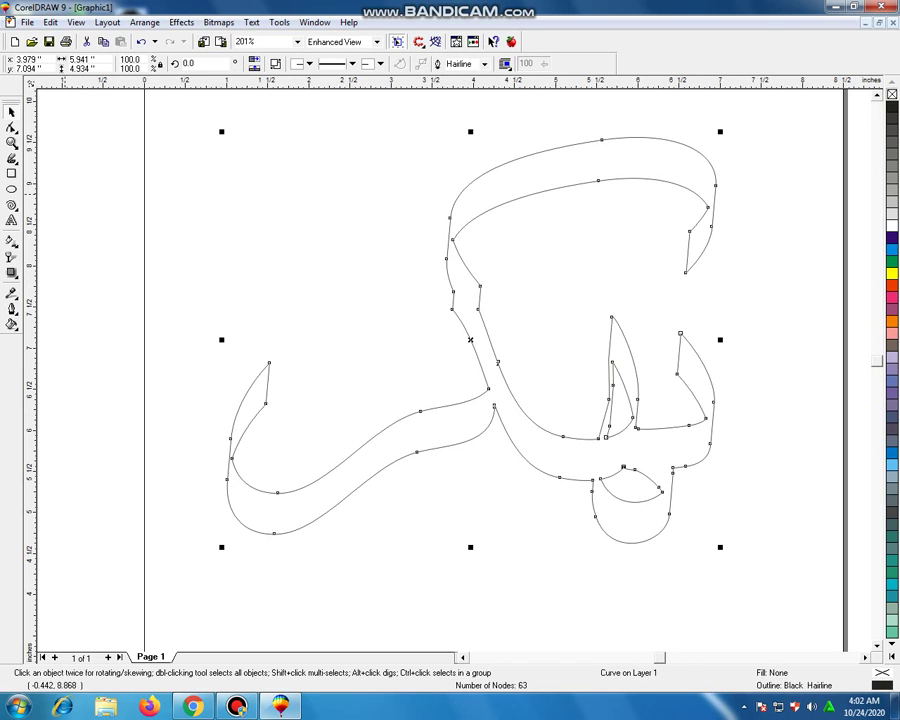
Step: Smooth and round the left tail's tip by deleting its surplus nodes, adjusting the tip handle and adding a node on the inner edge
{"action": "key", "text": "F10"}
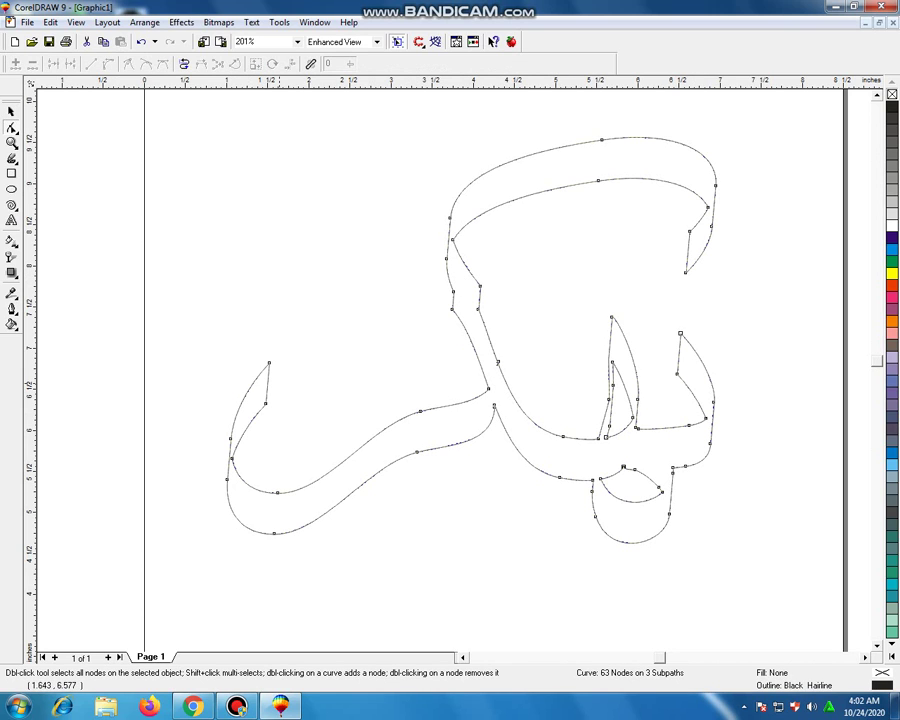
{"action": "left_click_drag", "start_coordinate": [281, 372], "coordinate": [221, 463]}
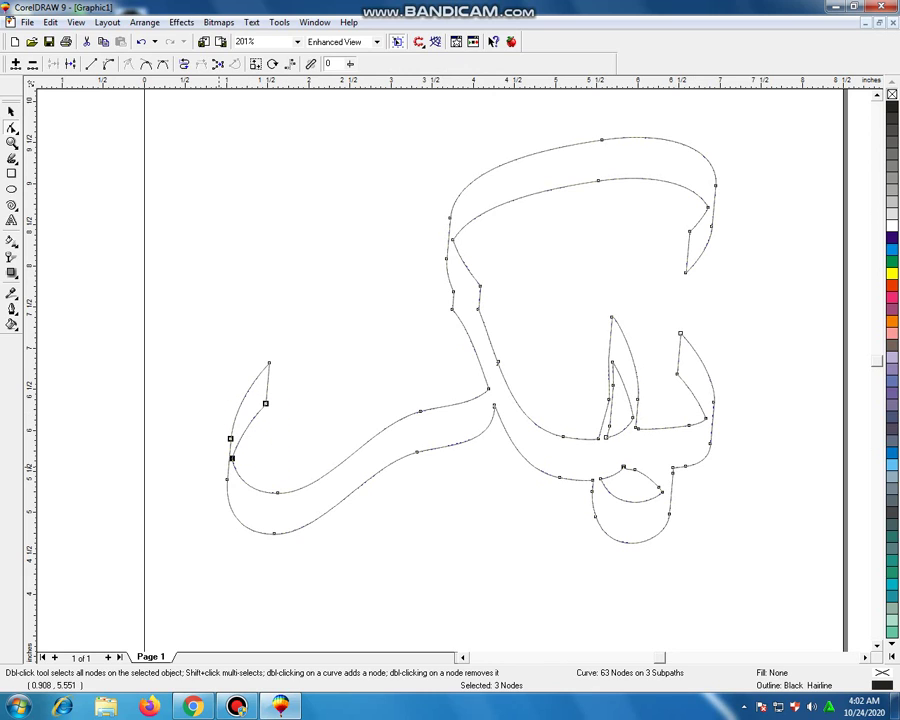
{"action": "key", "text": "Delete"}
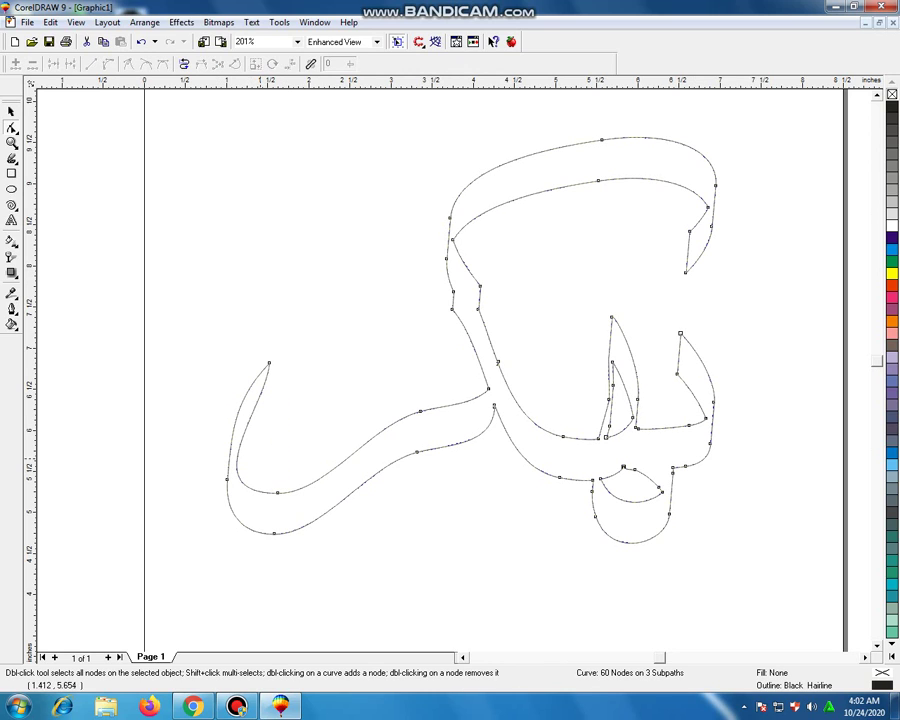
{"action": "left_click_drag", "start_coordinate": [215, 471], "coordinate": [239, 483]}
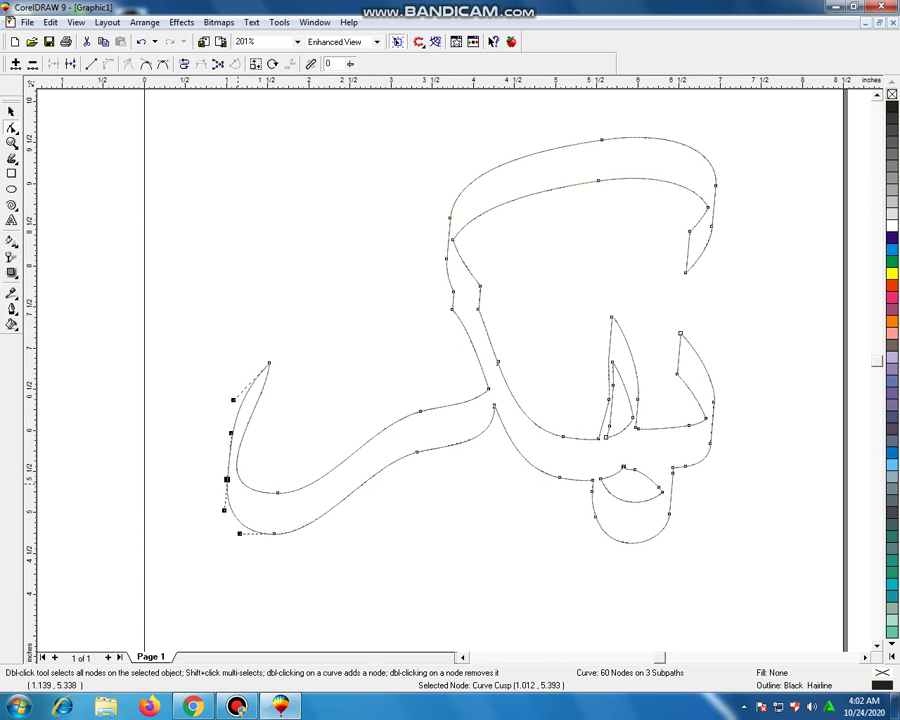
{"action": "left_click_drag", "start_coordinate": [233, 400], "coordinate": [279, 361]}
{"action": "double_click", "coordinate": [252, 409]}
{"action": "left_click", "coordinate": [269, 362]}
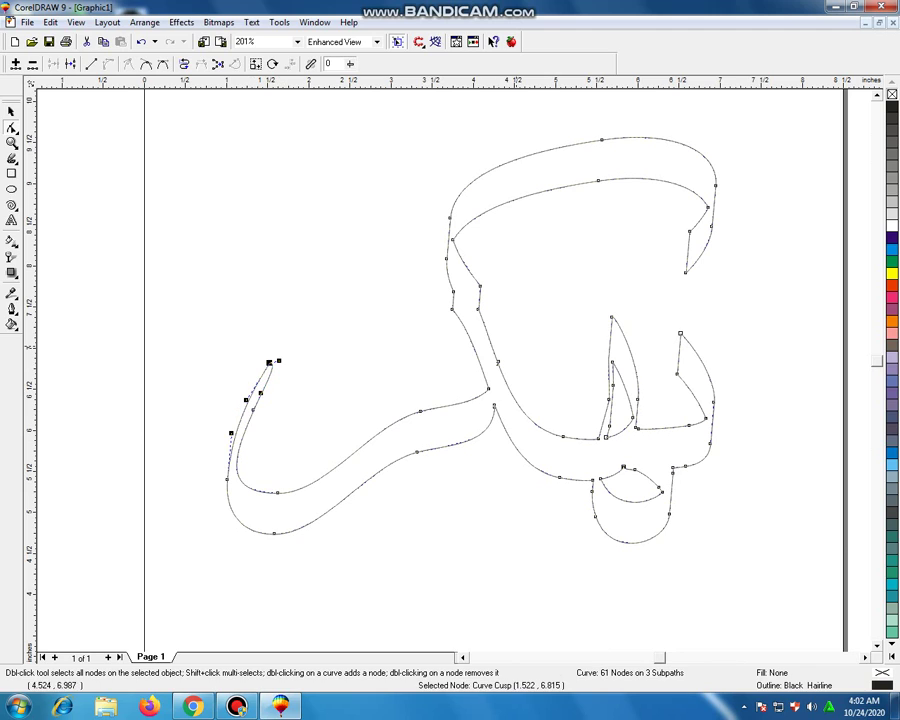
Step: Delete the surplus corner nodes where the top stroke joins the diagonal stem to smooth the junction
{"action": "left_click_drag", "start_coordinate": [492, 277], "coordinate": [459, 315]}
{"action": "key", "text": "Delete"}
{"action": "key", "text": "Delete"}
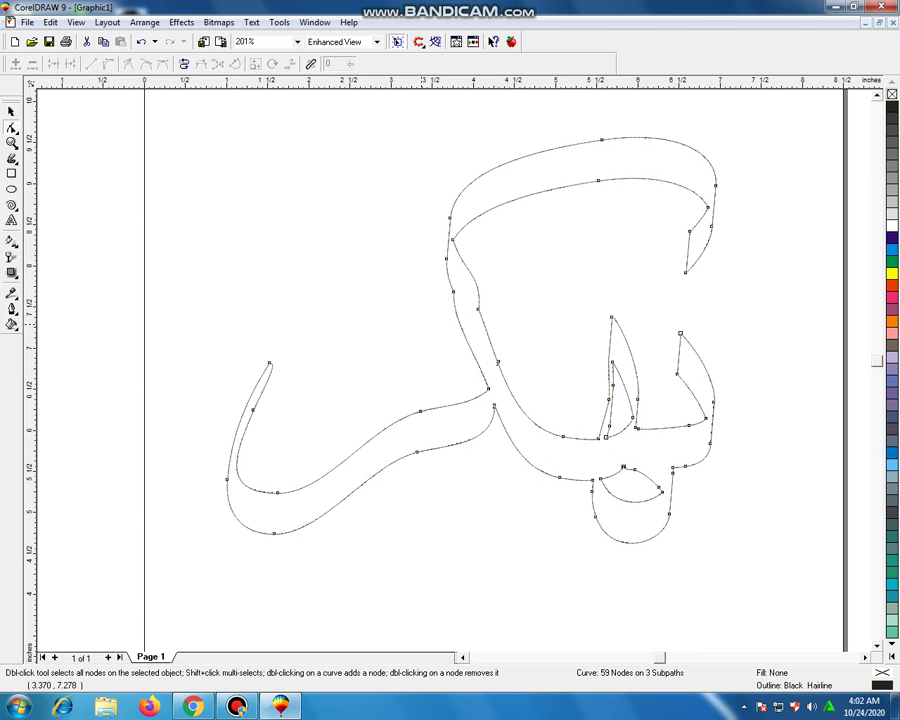
Step: Undo the last node deletion, add a node on the diagonal stem's outer edge and delete the surplus corner nodes above it
{"action": "key", "text": "ctrl+z"}
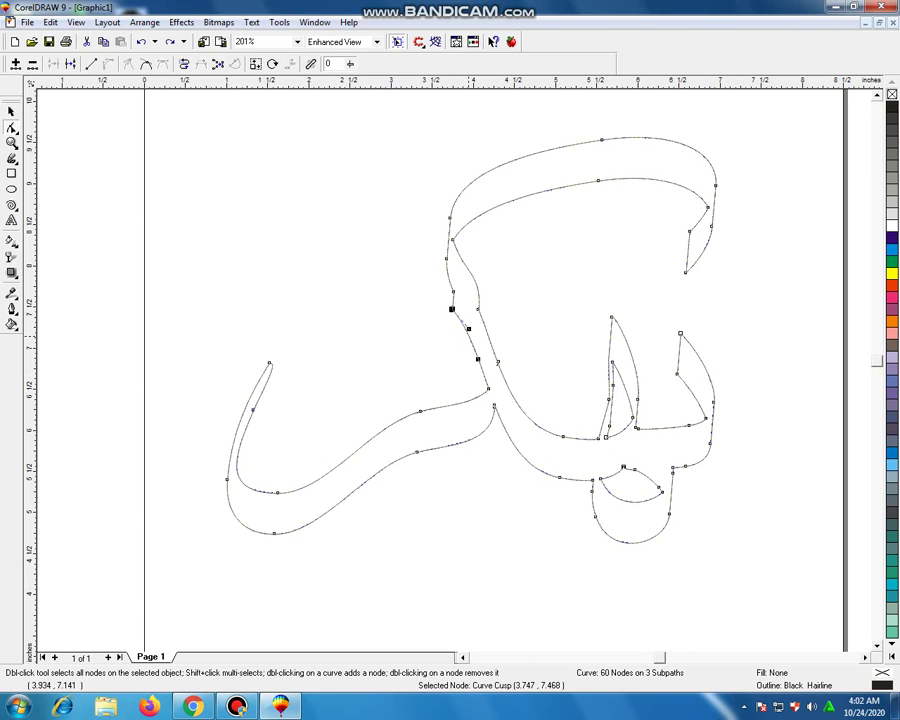
{"action": "double_click", "coordinate": [468, 335]}
{"action": "left_click_drag", "start_coordinate": [436, 304], "coordinate": [457, 315]}
{"action": "key", "text": "Delete"}
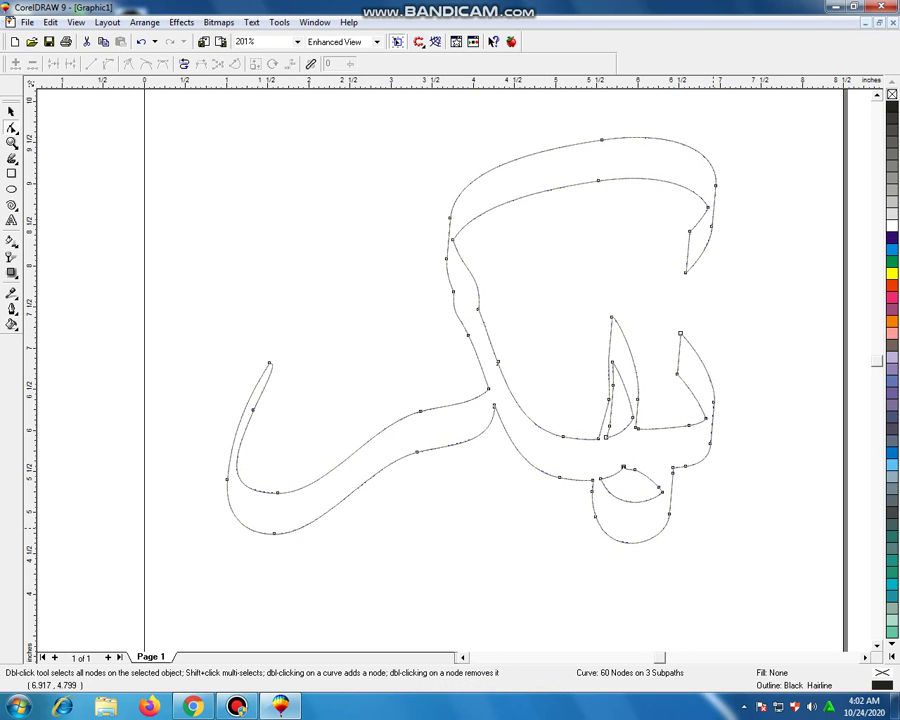
Step: Delete the surplus nodes atop the small loop's counter and at the middle upright's base, and try removing the upright's outer-edge node
{"action": "left_click_drag", "start_coordinate": [621, 462], "coordinate": [628, 470]}
{"action": "key", "text": "Delete"}
{"action": "left_click", "coordinate": [637, 428]}
{"action": "key", "text": "Delete"}
{"action": "double_click", "coordinate": [605, 399]}
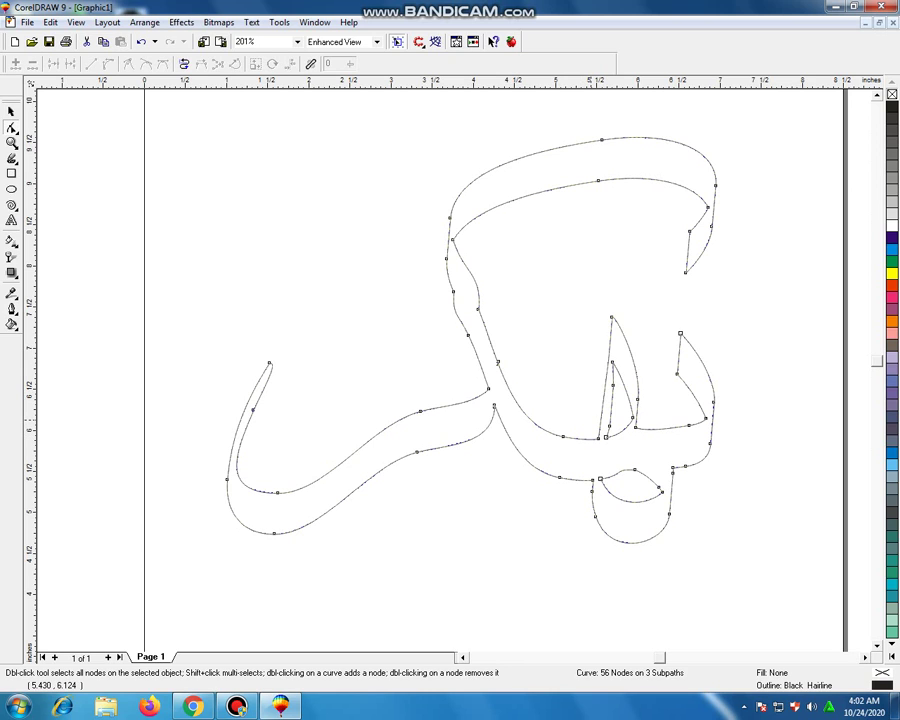
{"action": "key", "text": "ctrl+z"}
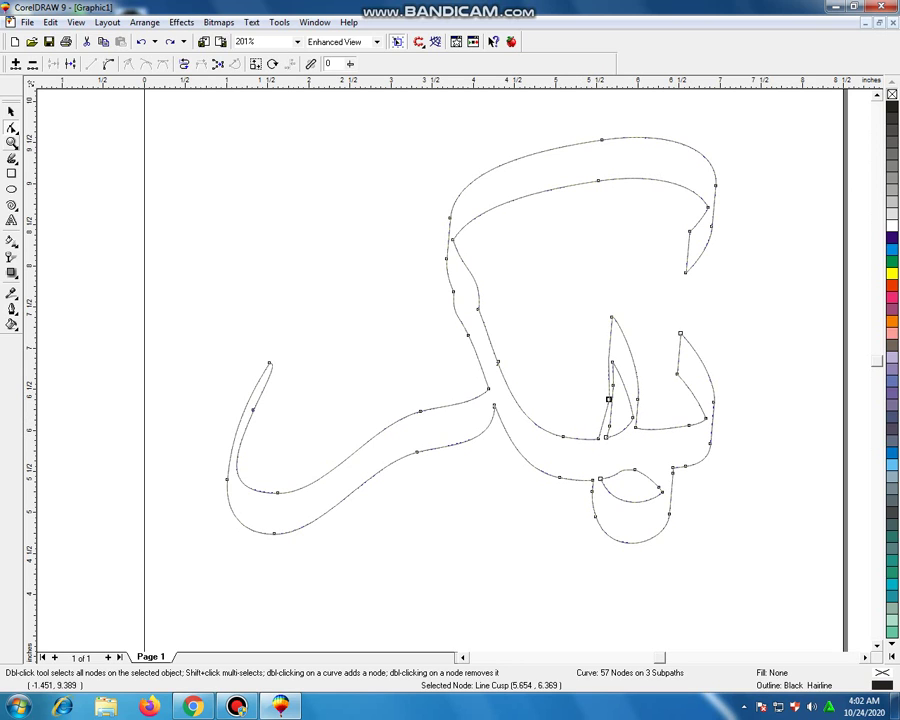
Step: Add a node on the lower bend of the diagonal stem's inner edge and delete the clustered nodes above it
{"action": "left_click", "coordinate": [12, 143]}
{"action": "left_click_drag", "start_coordinate": [404, 257], "coordinate": [806, 542]}
{"action": "key", "text": "F10"}
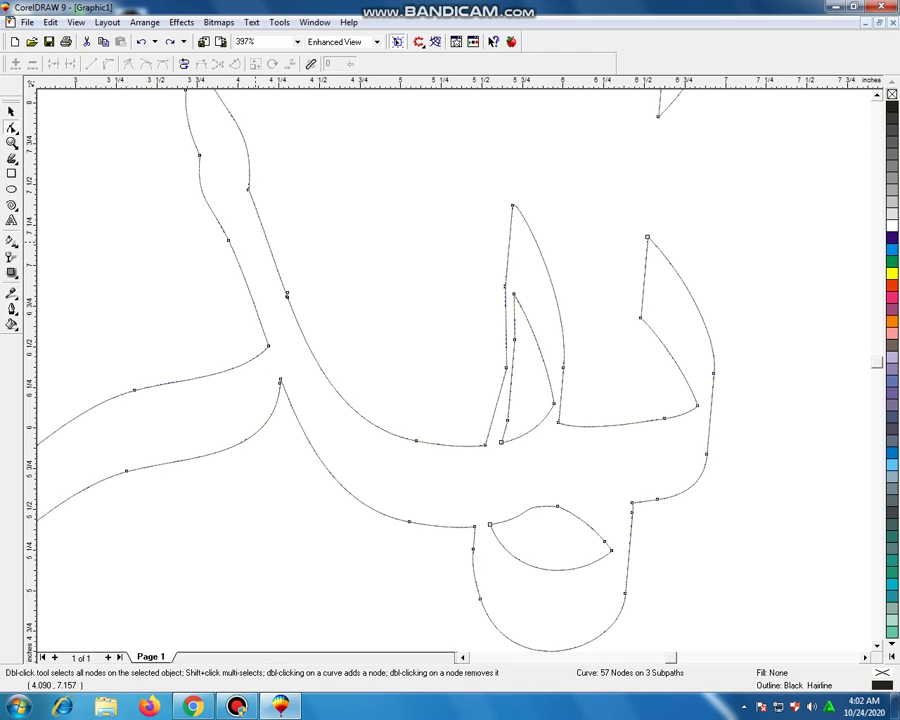
{"action": "left_click_drag", "start_coordinate": [299, 284], "coordinate": [283, 299]}
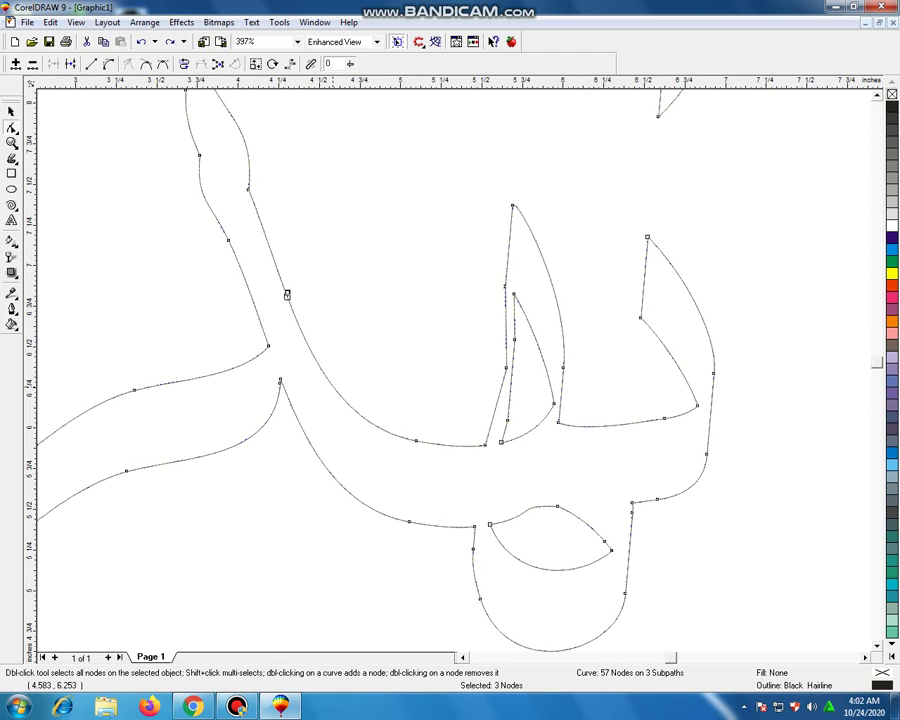
{"action": "double_click", "coordinate": [333, 387]}
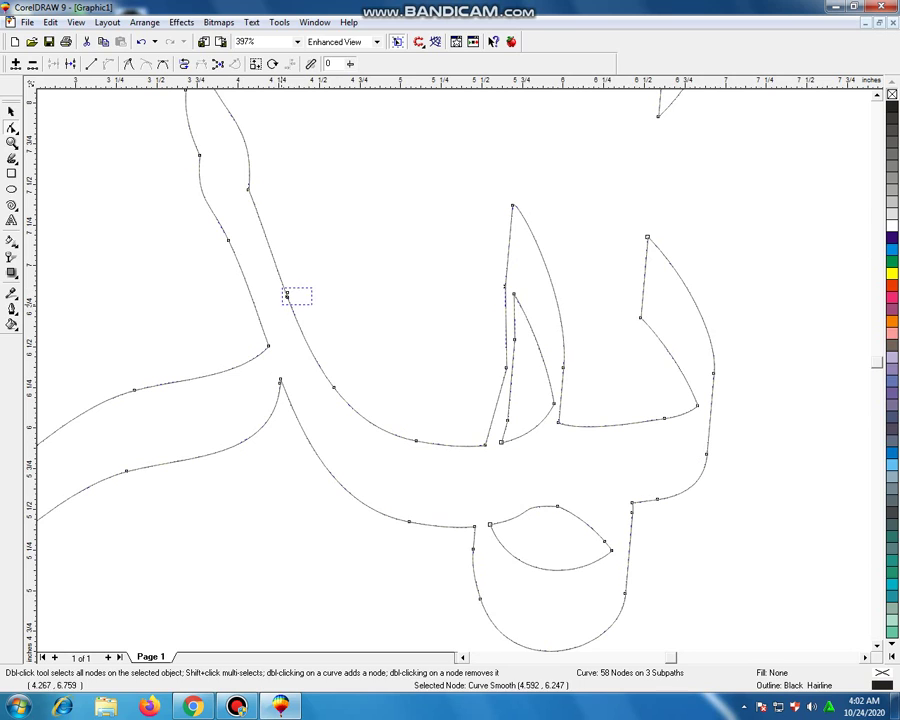
{"action": "key", "text": "Delete"}
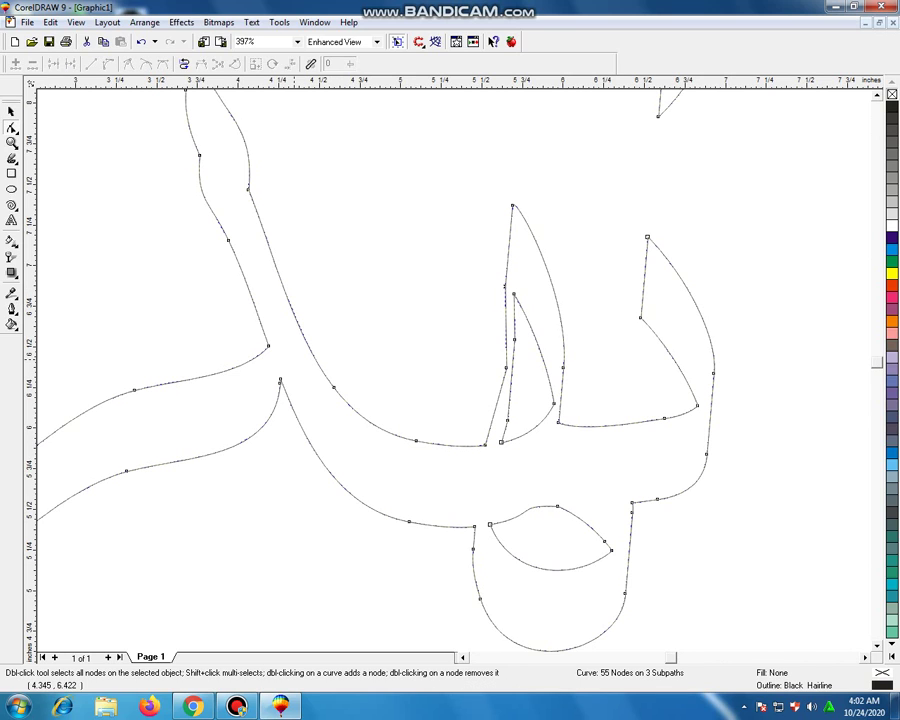
Step: Round the upper corner where the tail meets the stem by adding flanking nodes, deleting surplus corner nodes and adjusting the handle
{"action": "left_click", "coordinate": [281, 382]}
{"action": "key", "text": "Delete"}
{"action": "double_click", "coordinate": [257, 311]}
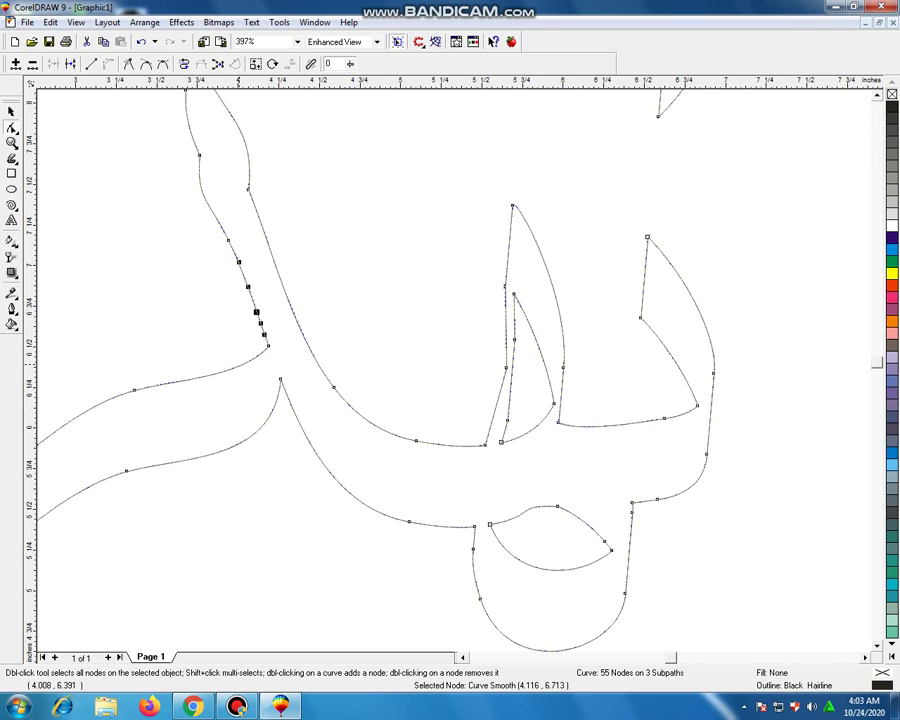
{"action": "double_click", "coordinate": [239, 365]}
{"action": "left_click_drag", "start_coordinate": [253, 337], "coordinate": [280, 349]}
{"action": "key", "text": "Delete"}
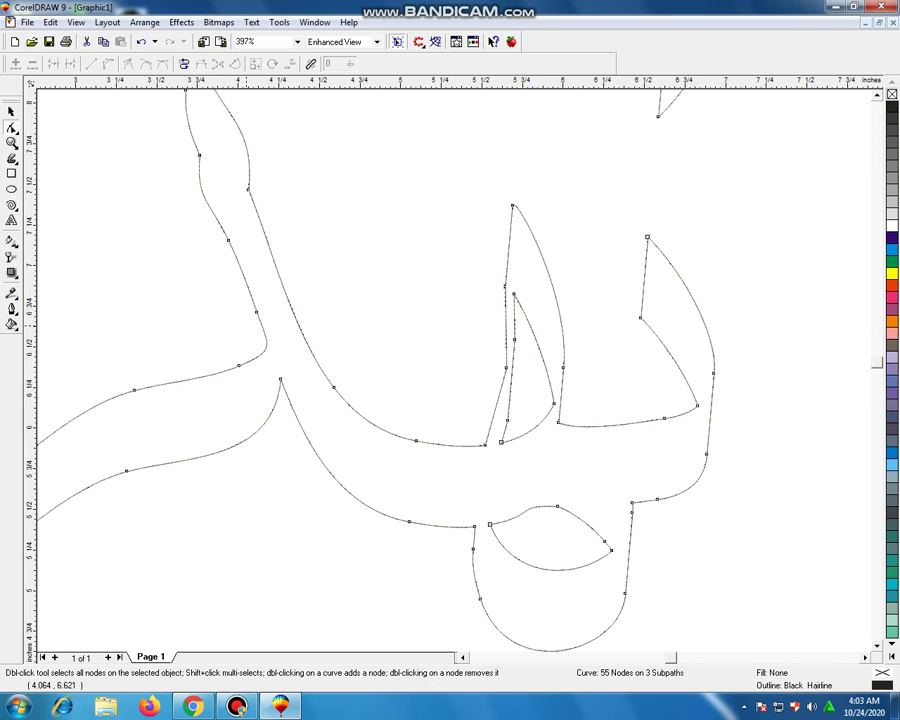
{"action": "left_click_drag", "start_coordinate": [246, 304], "coordinate": [270, 353]}
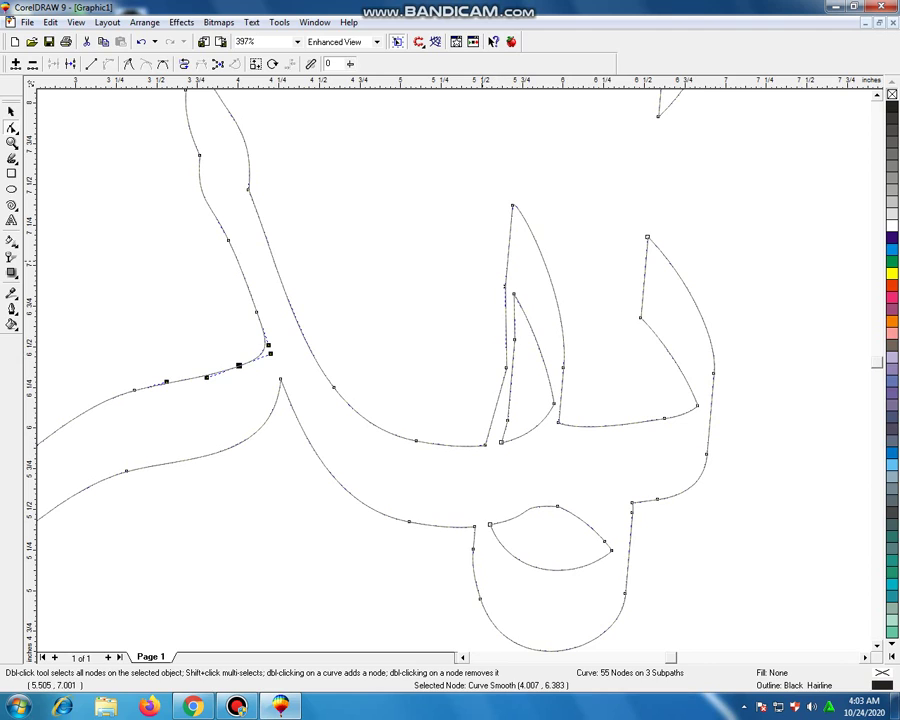
Step: Smooth the outer left edge of the middle upright by deleting its surplus nodes and adjusting the handles at its tip and base
{"action": "key", "text": "Delete"}
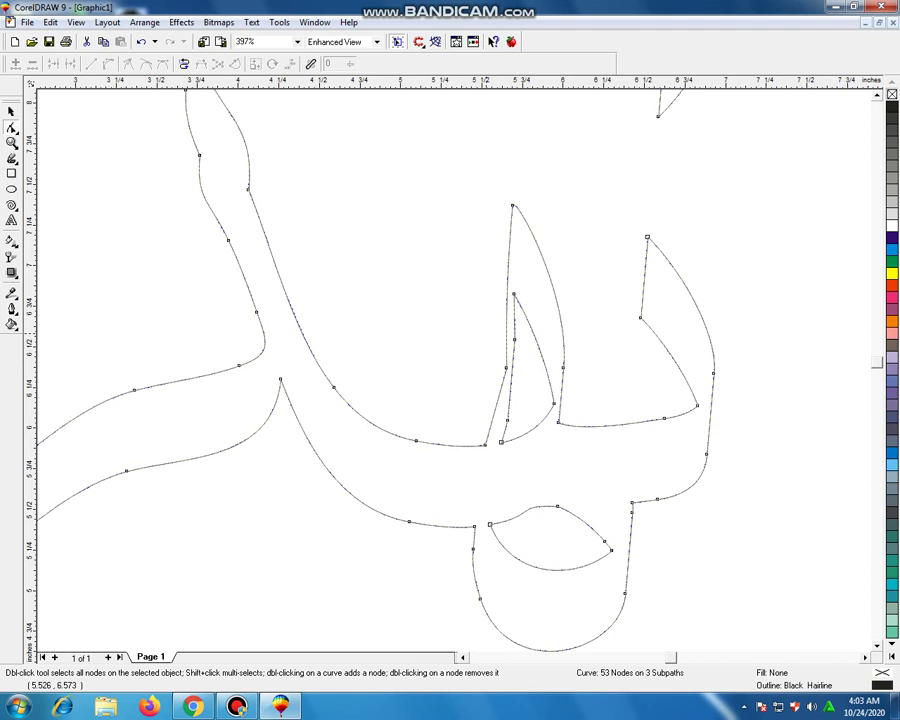
{"action": "left_click_drag", "start_coordinate": [549, 192], "coordinate": [500, 218]}
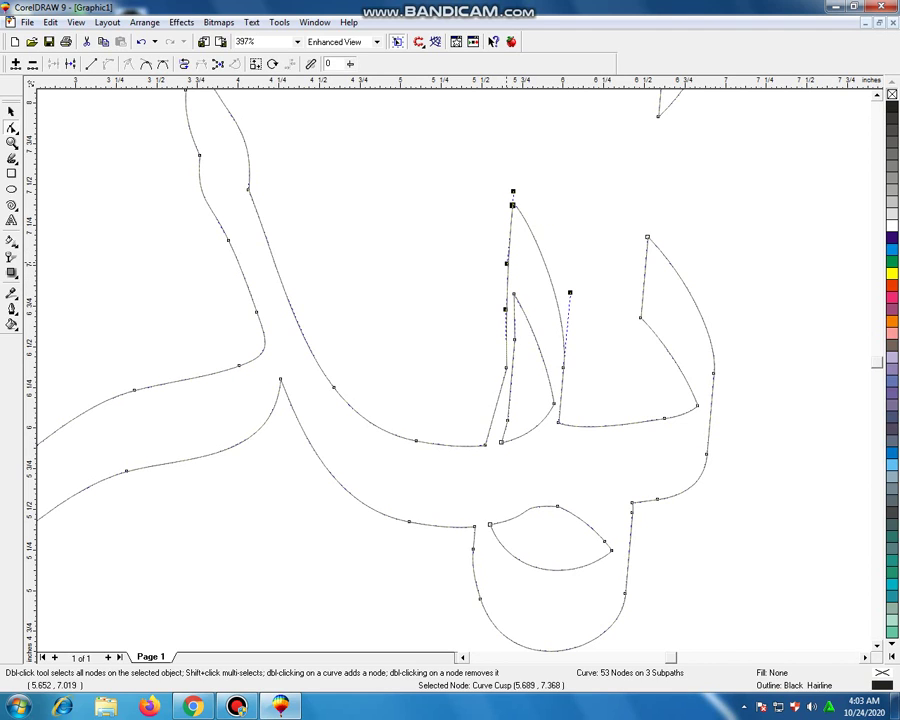
{"action": "left_click_drag", "start_coordinate": [506, 263], "coordinate": [490, 261]}
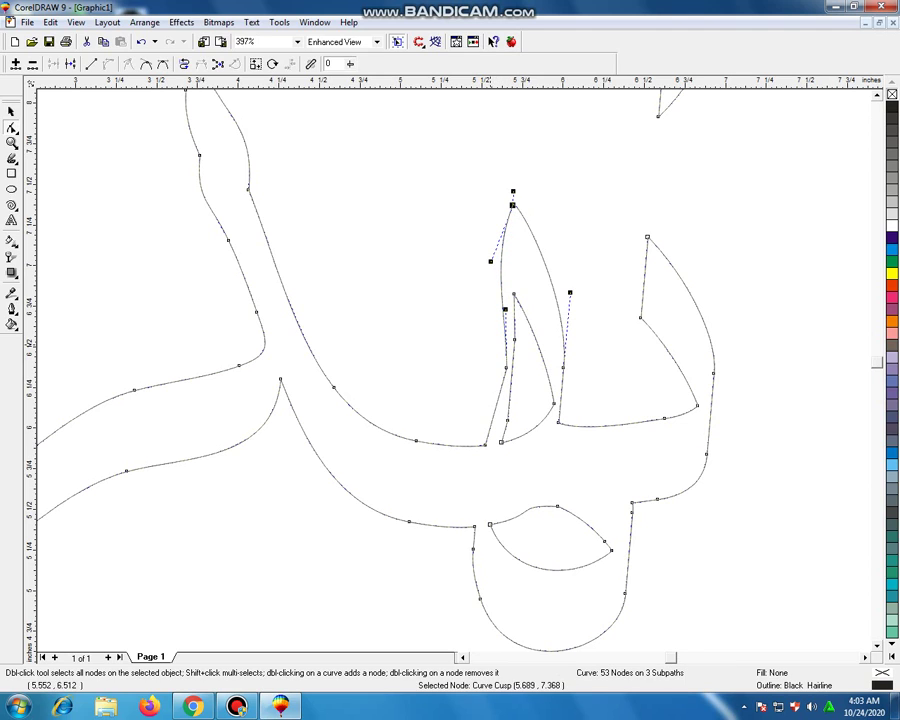
{"action": "left_click_drag", "start_coordinate": [486, 444], "coordinate": [493, 455]}
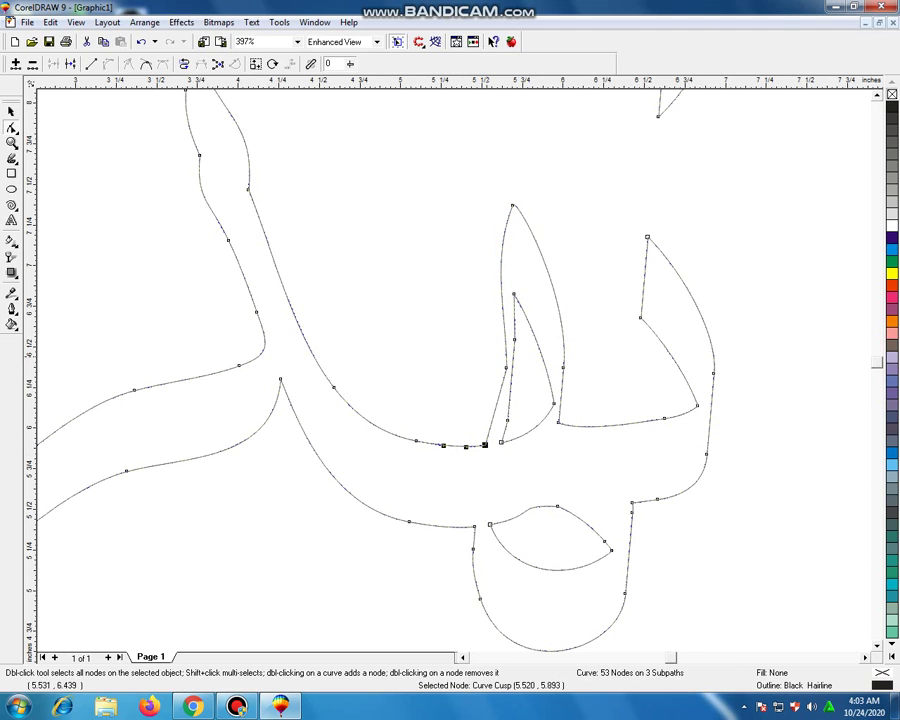
{"action": "left_click_drag", "start_coordinate": [481, 342], "coordinate": [526, 460]}
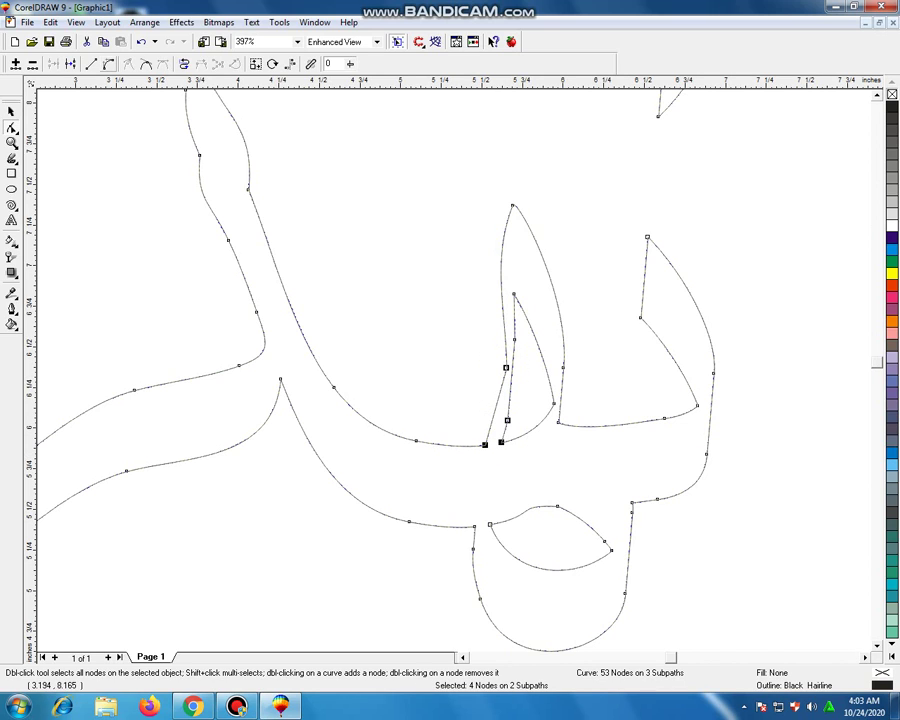
{"action": "left_click", "coordinate": [482, 367]}
{"action": "left_click", "coordinate": [503, 366]}
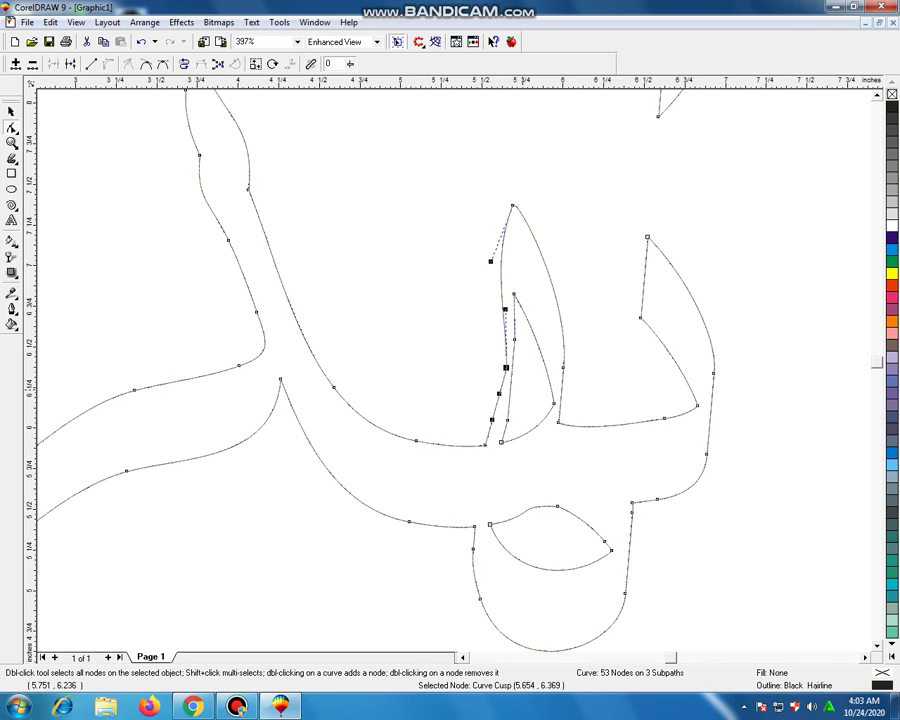
{"action": "key", "text": "Delete"}
{"action": "left_click_drag", "start_coordinate": [474, 424], "coordinate": [489, 447]}
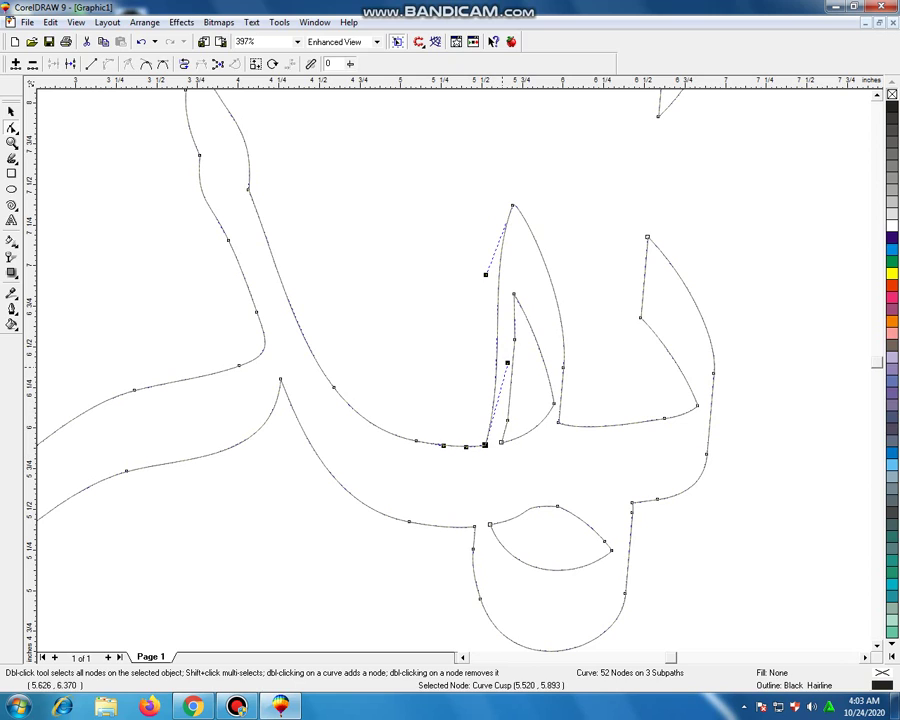
{"action": "left_click_drag", "start_coordinate": [507, 362], "coordinate": [505, 421]}
Step: Delete the surplus nodes on both sides of the middle upright's inner counter to smooth its outline
{"action": "key", "text": "Delete"}
{"action": "left_click", "coordinate": [515, 339]}
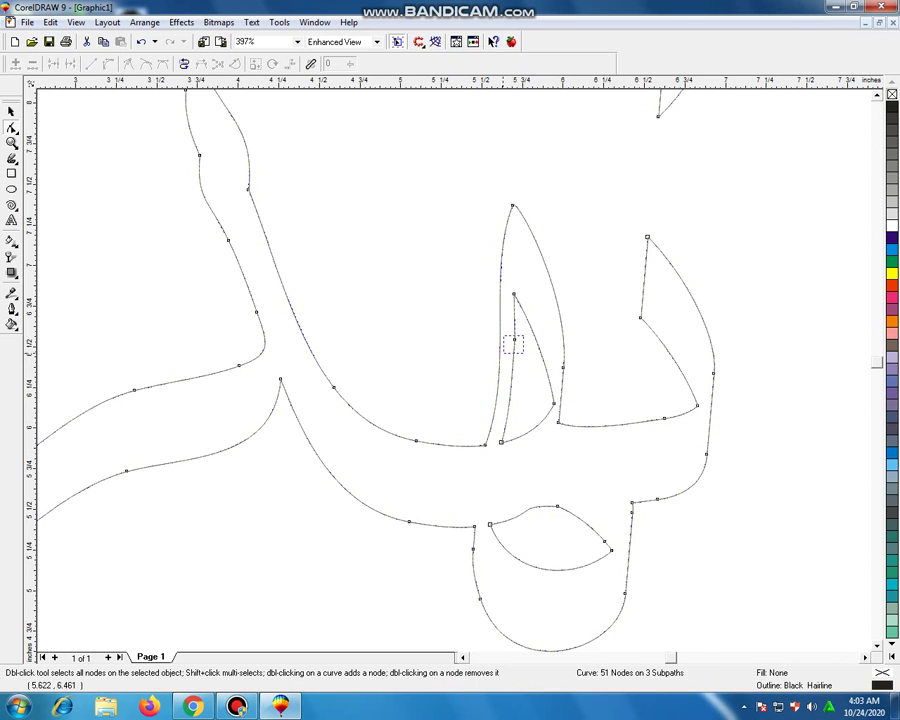
{"action": "key", "text": "Delete"}
{"action": "left_click", "coordinate": [553, 403]}
{"action": "key", "text": "Delete"}
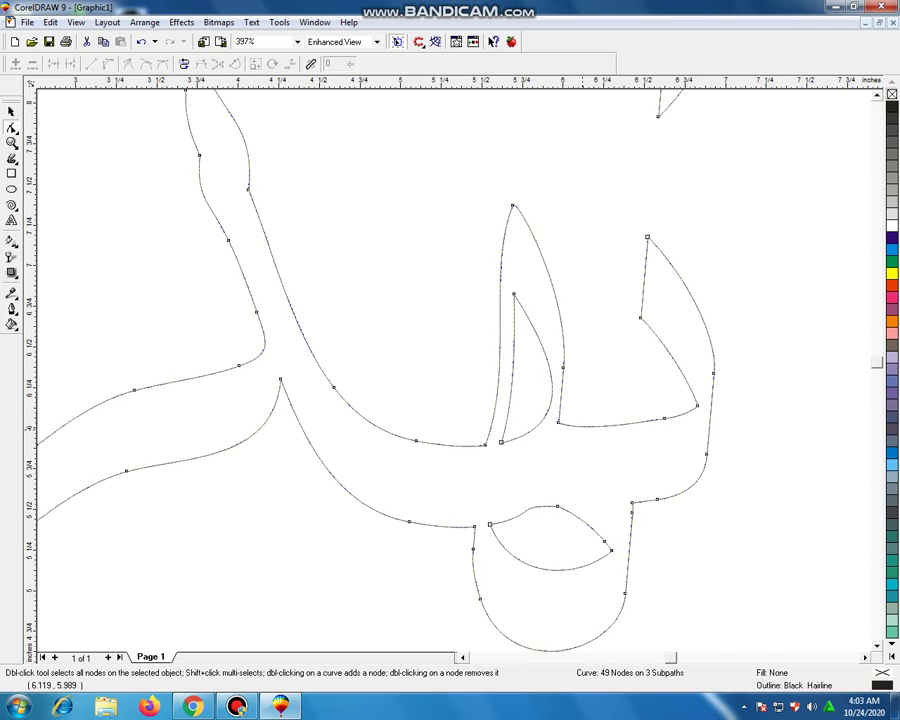
Step: Delete the surplus node on the middle upright's right edge, bow that edge outward and lower and round the tip using its handles
{"action": "key", "text": "Delete"}
{"action": "left_click_drag", "start_coordinate": [562, 376], "coordinate": [547, 428]}
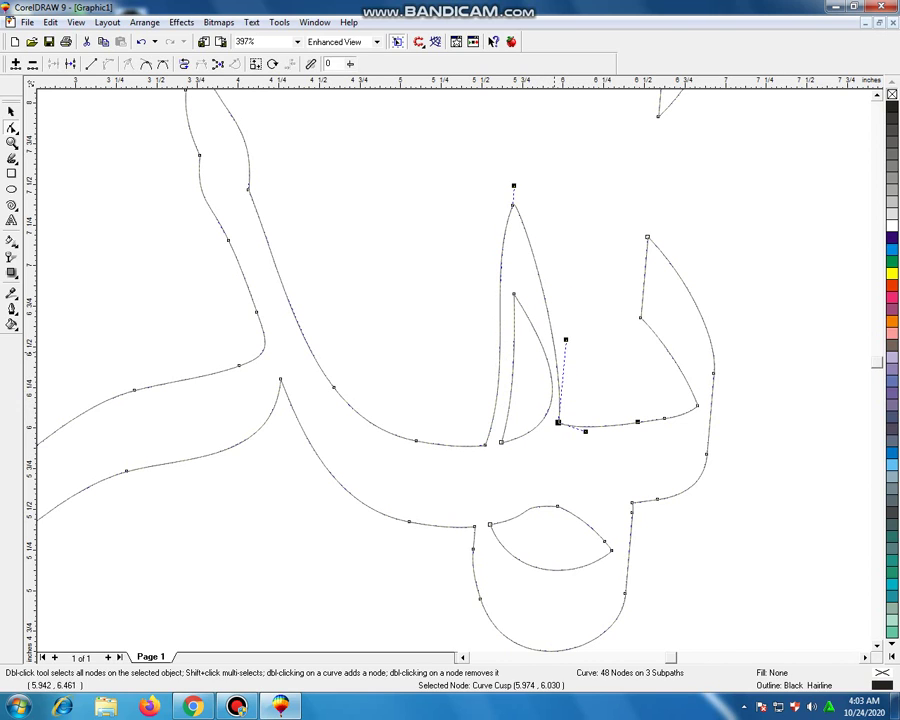
{"action": "left_click_drag", "start_coordinate": [565, 340], "coordinate": [596, 352]}
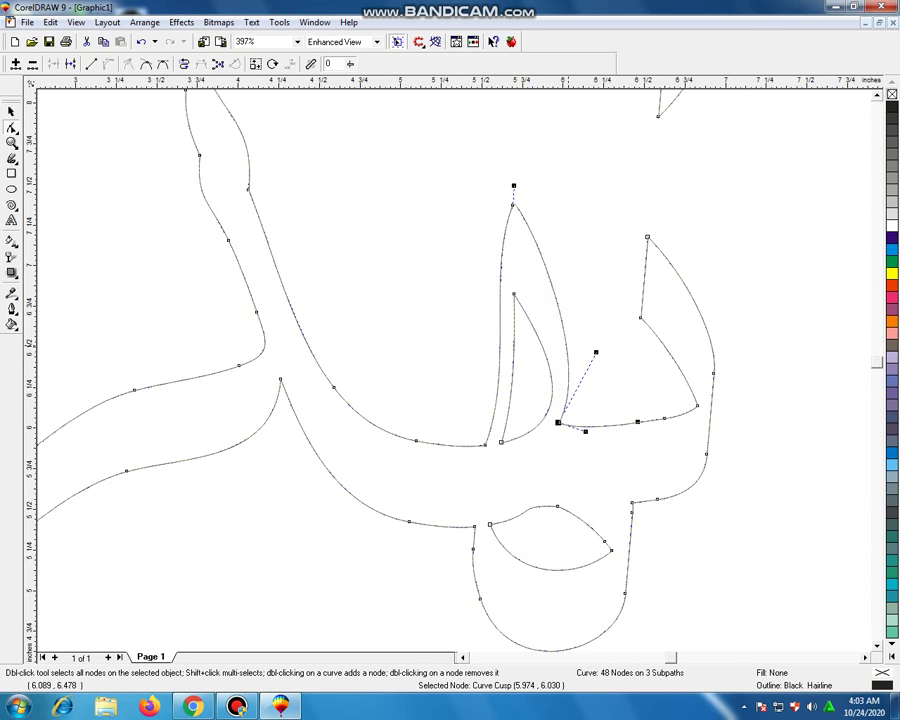
{"action": "mouse_move", "coordinate": [515, 188]}
{"action": "left_mouse_down"}
{"action": "mouse_move", "coordinate": [528, 194]}
{"action": "mouse_move", "coordinate": [532, 226]}
{"action": "mouse_move", "coordinate": [509, 218]}
{"action": "mouse_move", "coordinate": [520, 210]}
{"action": "left_mouse_up"}
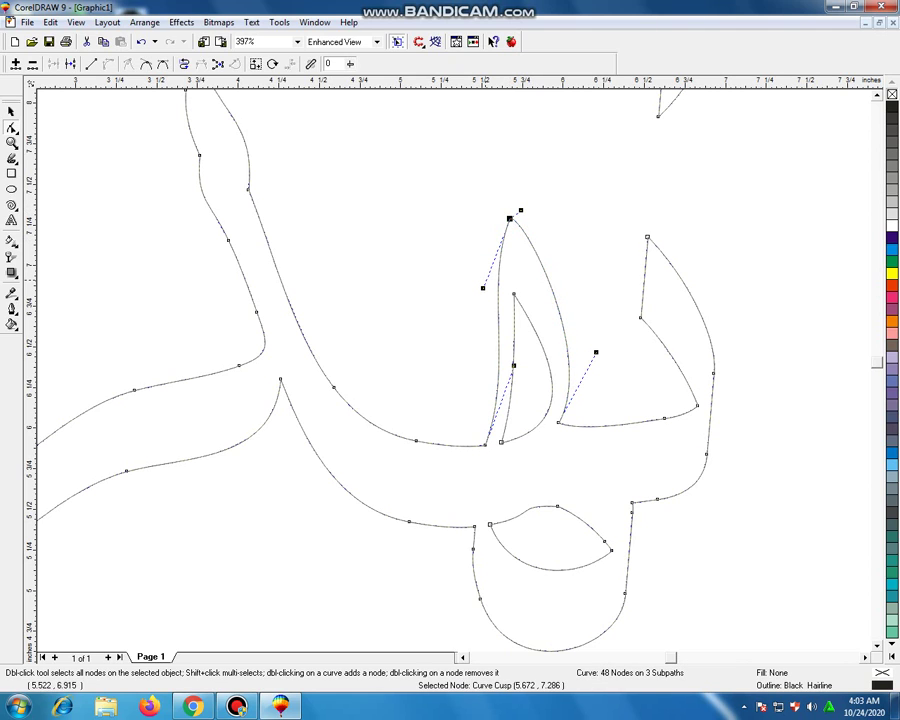
{"action": "left_click_drag", "start_coordinate": [483, 287], "coordinate": [490, 233]}
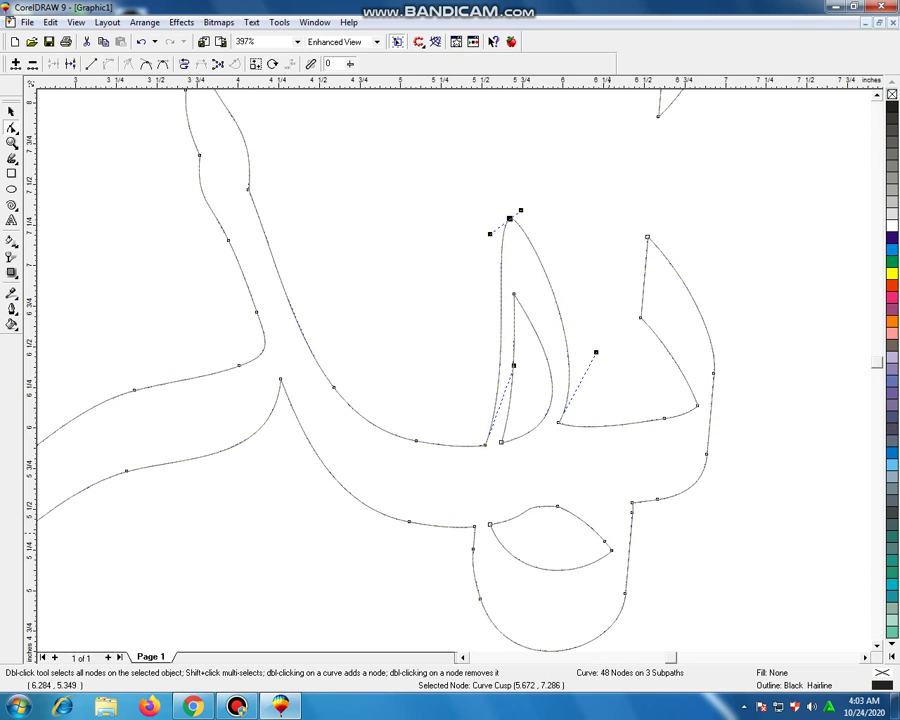
Step: Delete the surplus nodes along the upper edge of the bottom loop's counter to make it one smooth arc
{"action": "left_click", "coordinate": [604, 542]}
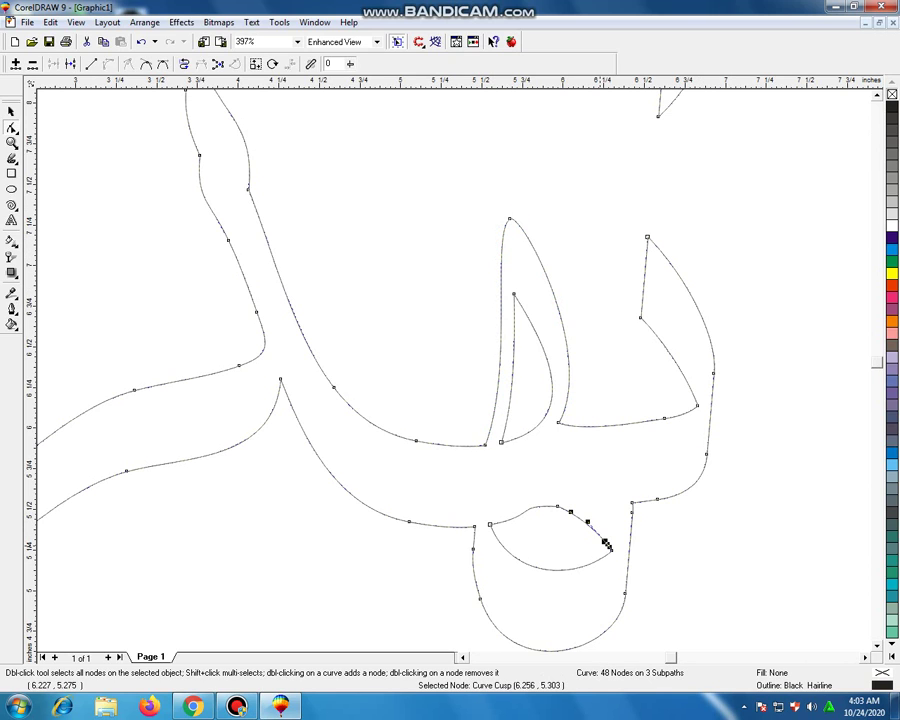
{"action": "key", "text": "Delete"}
{"action": "left_click_drag", "start_coordinate": [577, 494], "coordinate": [547, 523]}
{"action": "key", "text": "Delete"}
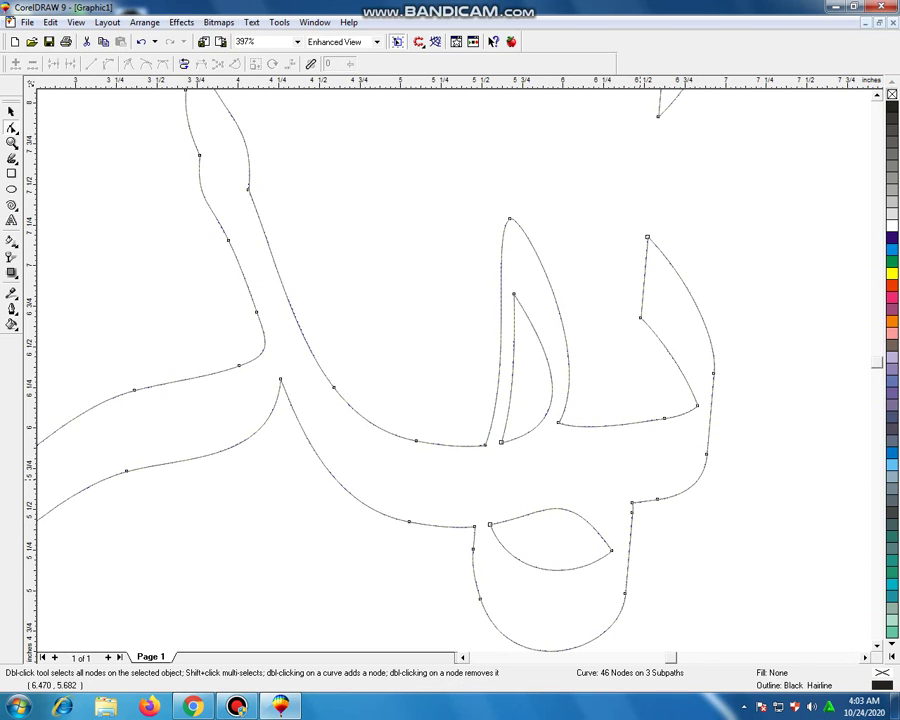
Step: Smooth both outer sides of the bottom loop by adding a node on its lower right curve and deleting the surplus side nodes
{"action": "left_click", "coordinate": [632, 506]}
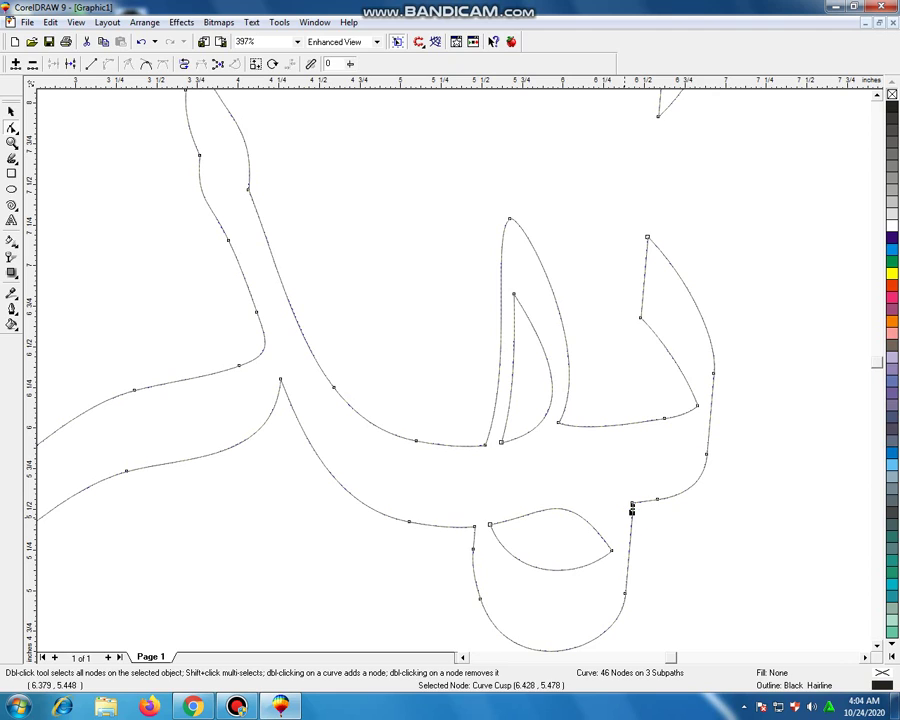
{"action": "key", "text": "Delete"}
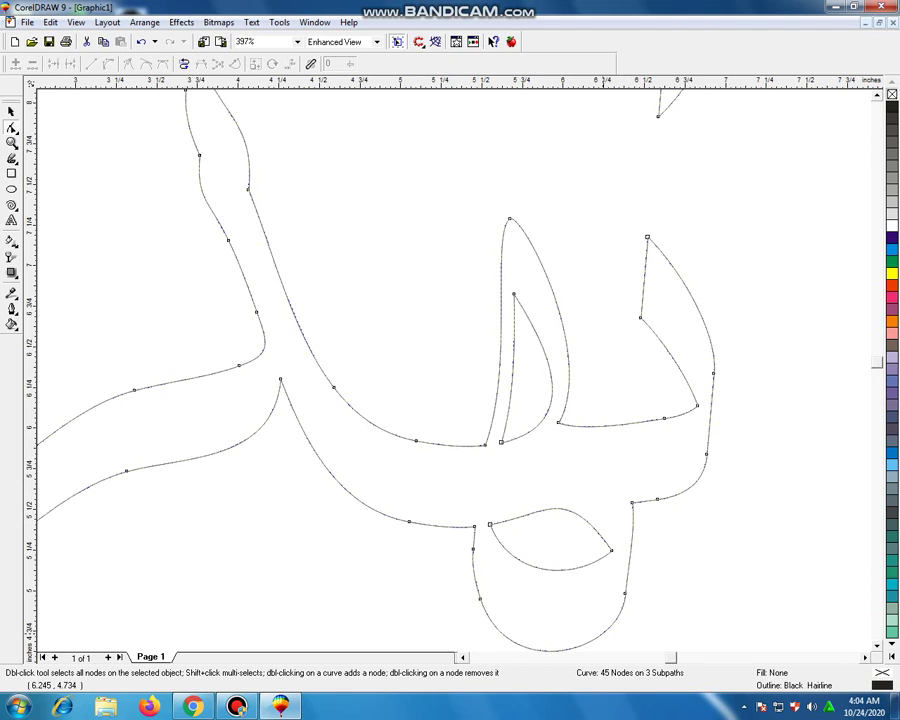
{"action": "double_click", "coordinate": [601, 632]}
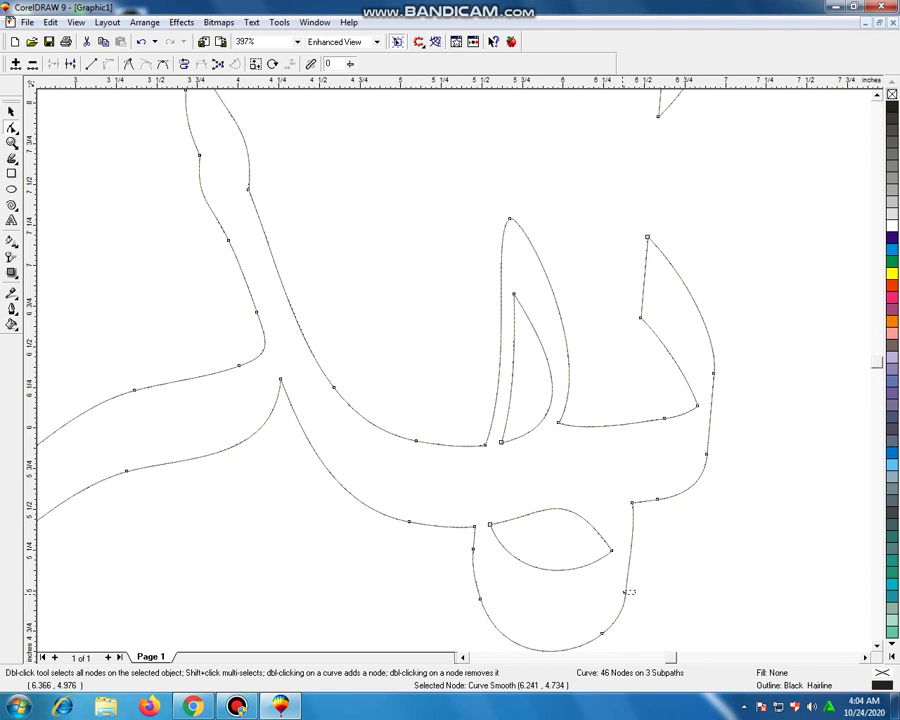
{"action": "double_click", "coordinate": [621, 600]}
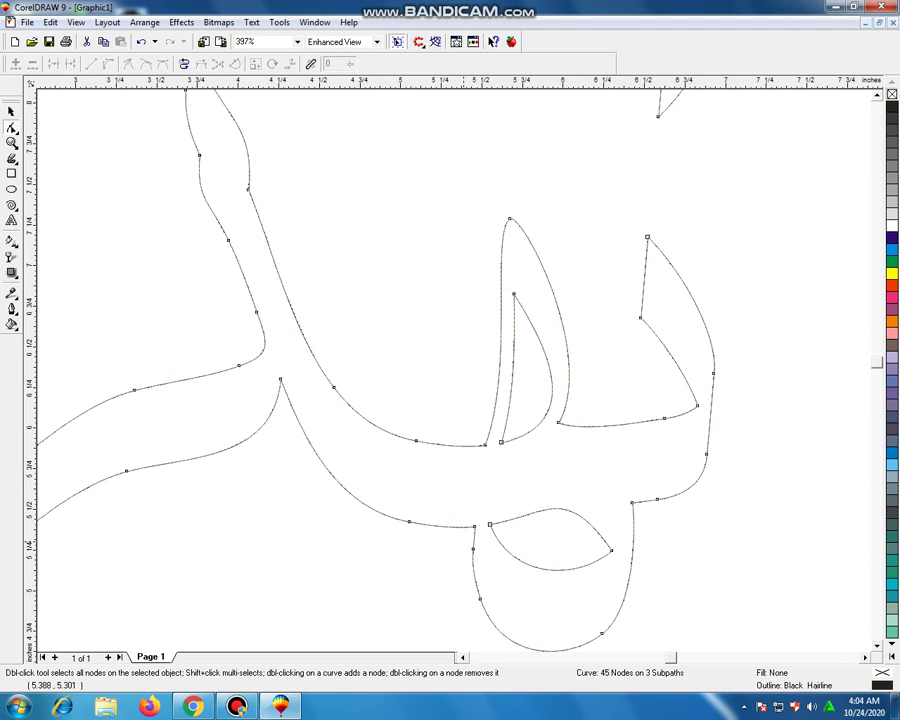
{"action": "left_click_drag", "start_coordinate": [464, 541], "coordinate": [487, 563]}
{"action": "key", "text": "Delete"}
Step: Delete the middle nodes on the outer and inner edges of the top stroke to smooth its arc
{"action": "left_click", "coordinate": [12, 143]}
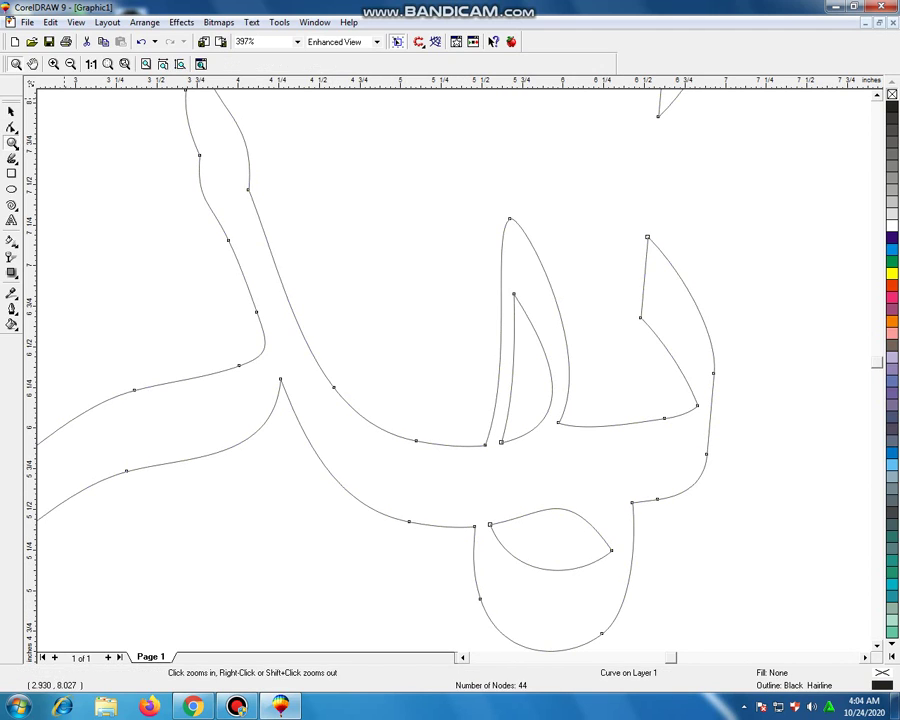
{"action": "left_click", "coordinate": [70, 64]}
{"action": "left_click", "coordinate": [70, 64]}
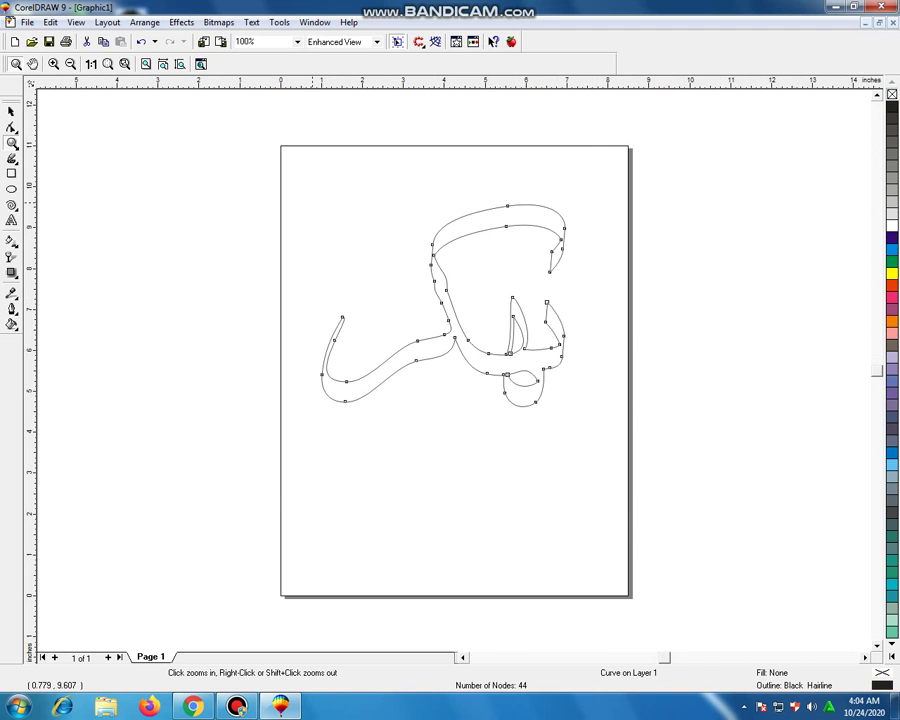
{"action": "left_click_drag", "start_coordinate": [224, 189], "coordinate": [635, 499]}
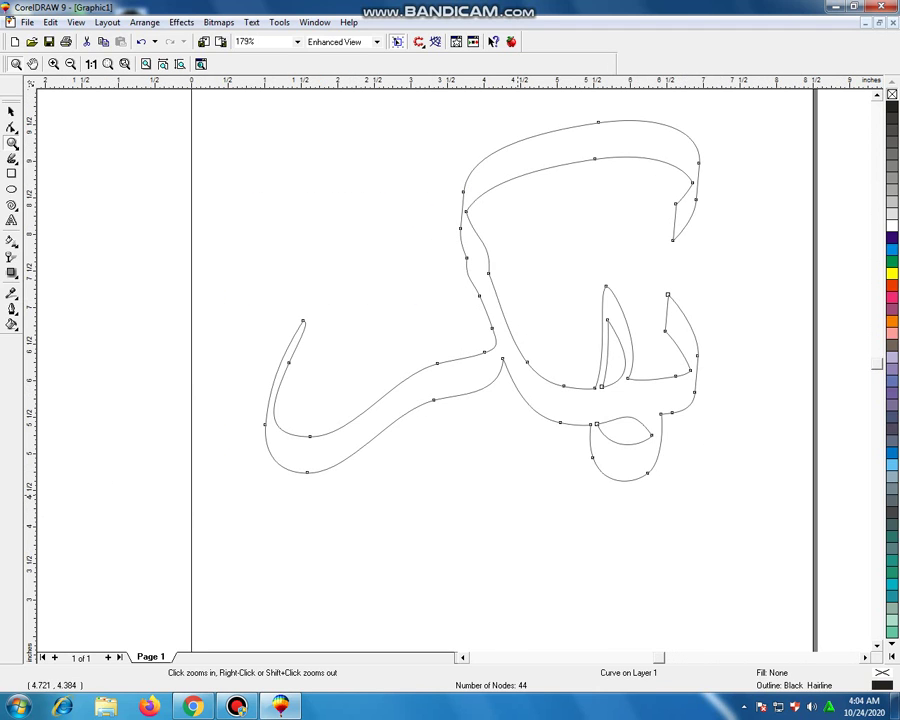
{"action": "key", "text": "F10"}
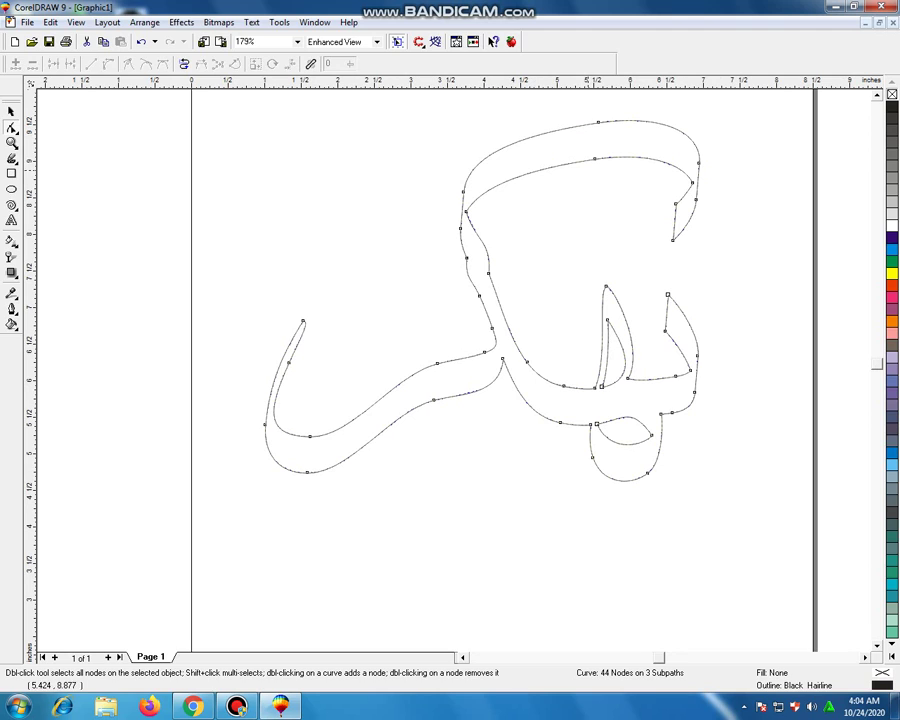
{"action": "left_click_drag", "start_coordinate": [589, 170], "coordinate": [615, 107]}
{"action": "key", "text": "Delete"}
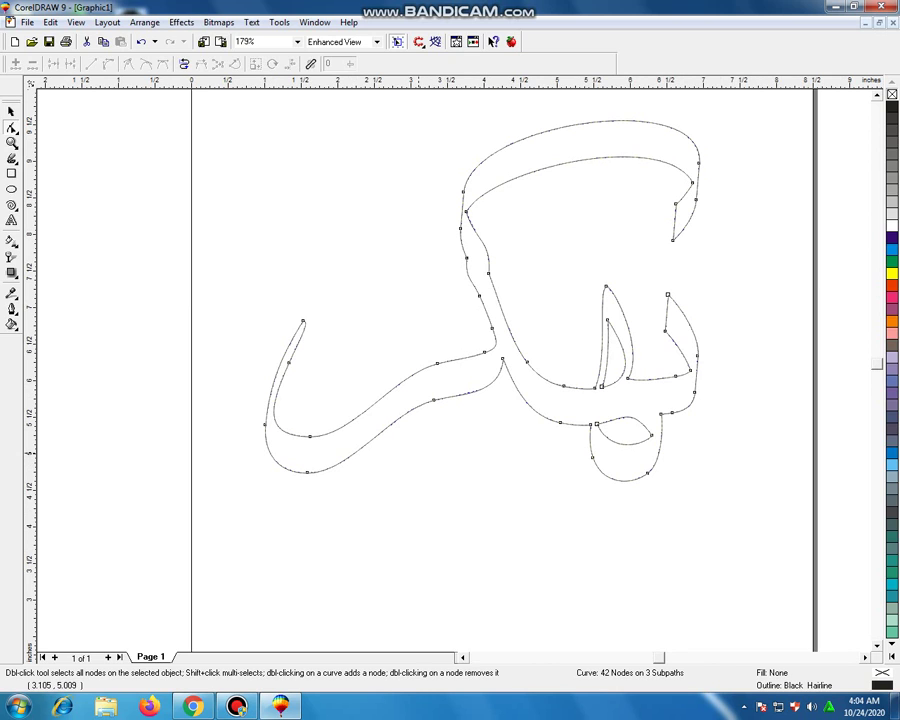
Step: Draw a square about 0.55 in wide below the lettering, round its corners slightly and convert it to curves
{"action": "key", "text": "F6"}
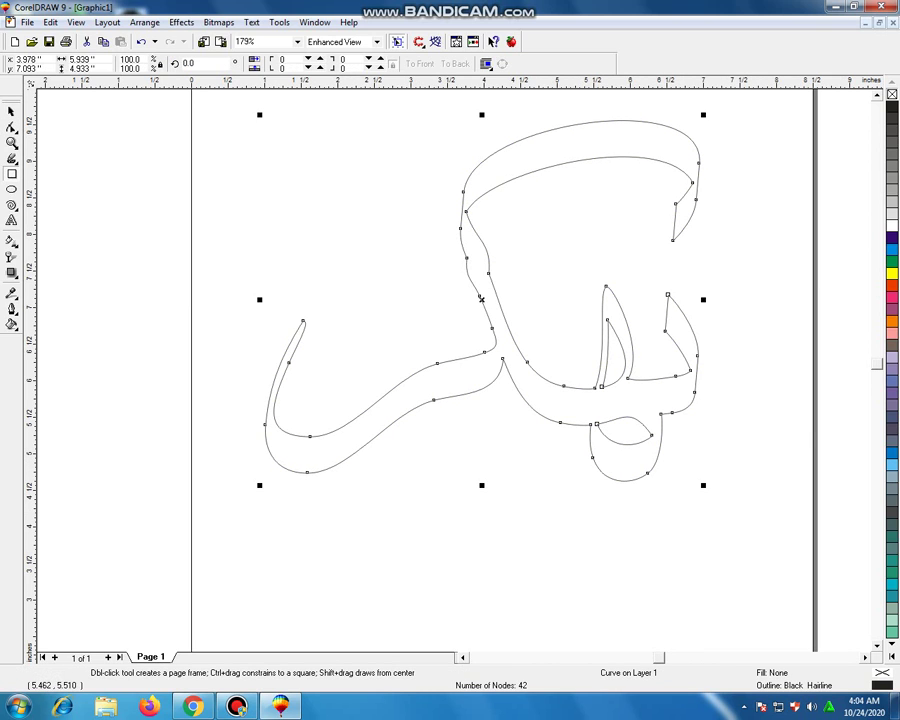
{"action": "left_click_drag", "start_coordinate": [539, 487], "coordinate": [579, 525]}
{"action": "key", "text": "F10"}
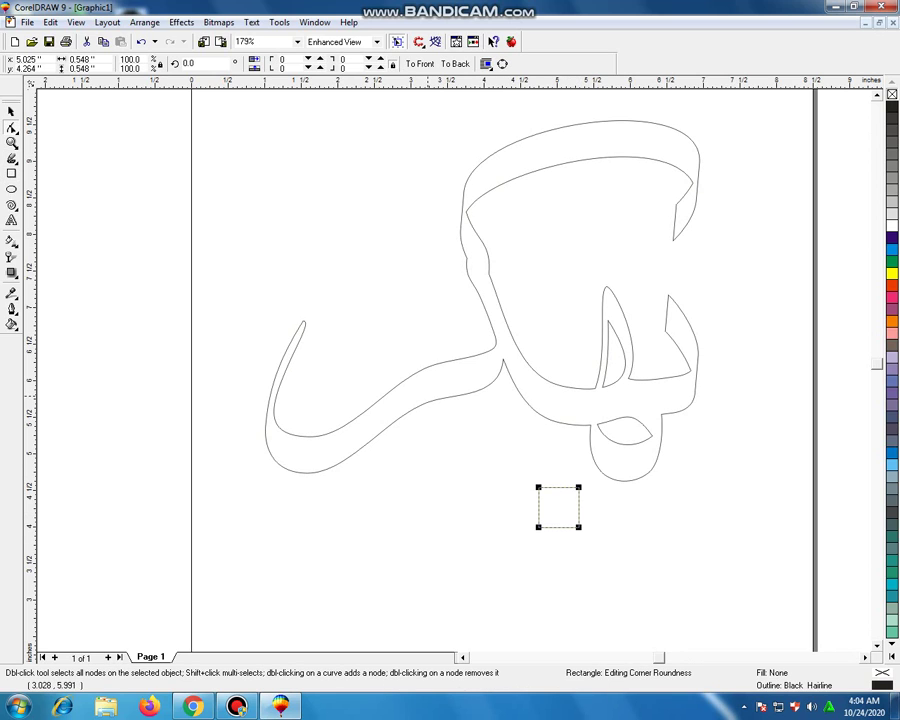
{"action": "left_click_drag", "start_coordinate": [539, 487], "coordinate": [543, 487]}
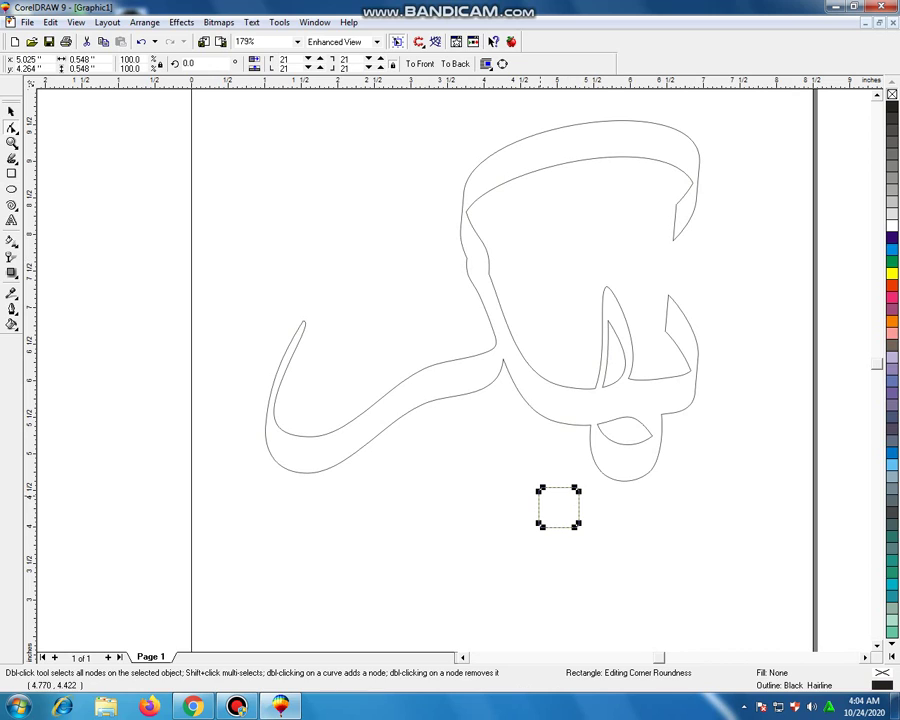
{"action": "left_click_drag", "start_coordinate": [542, 488], "coordinate": [540, 488]}
{"action": "key", "text": "ctrl+q"}
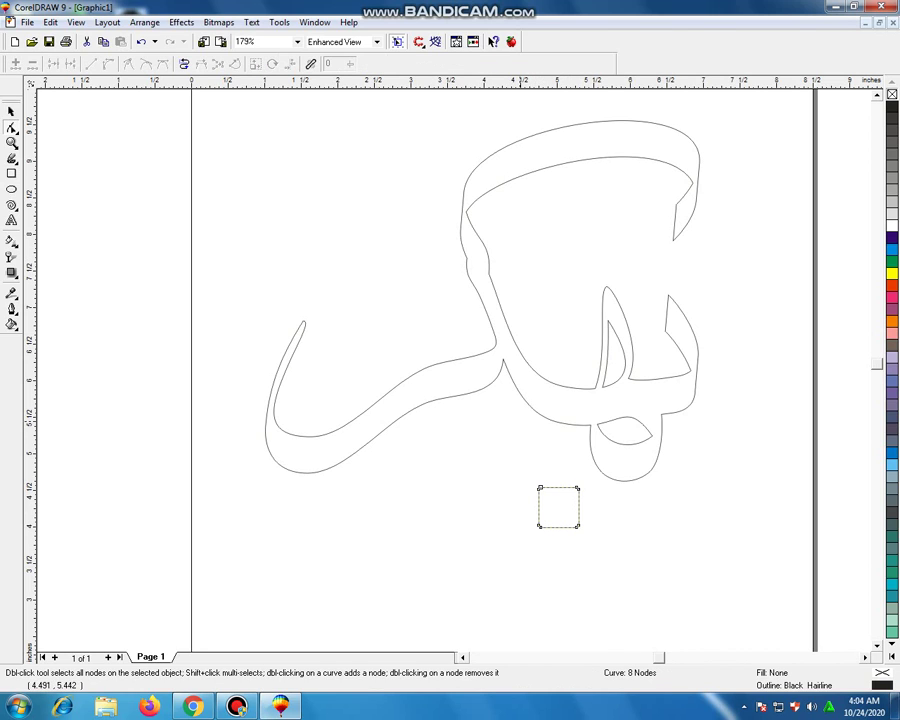
Step: Convert the square's segments to curves and bow its upper and lower edges downward
{"action": "left_click_drag", "start_coordinate": [518, 552], "coordinate": [591, 474]}
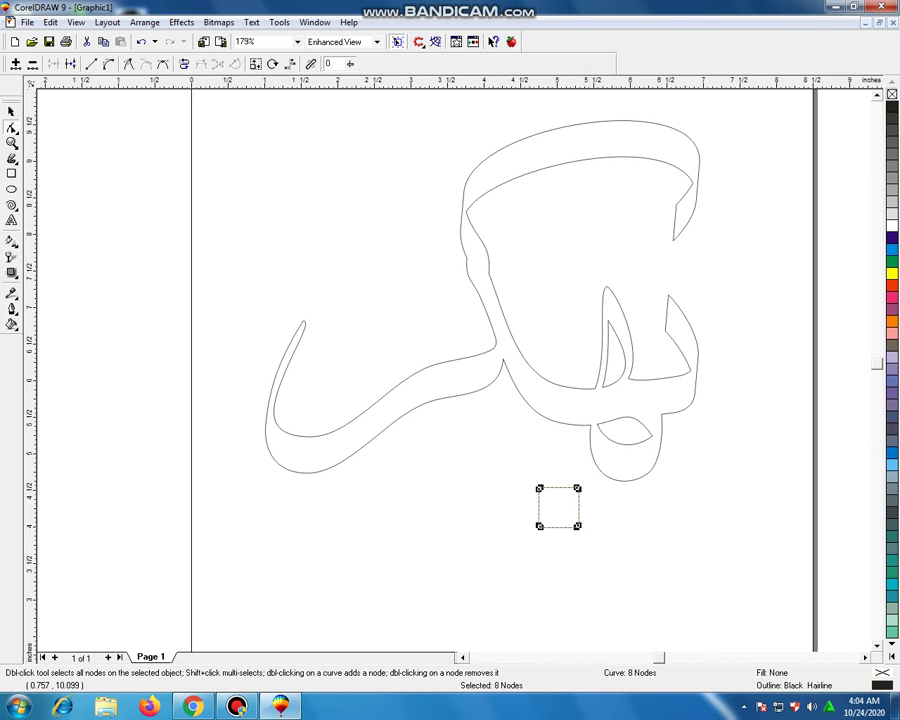
{"action": "left_click", "coordinate": [561, 491]}
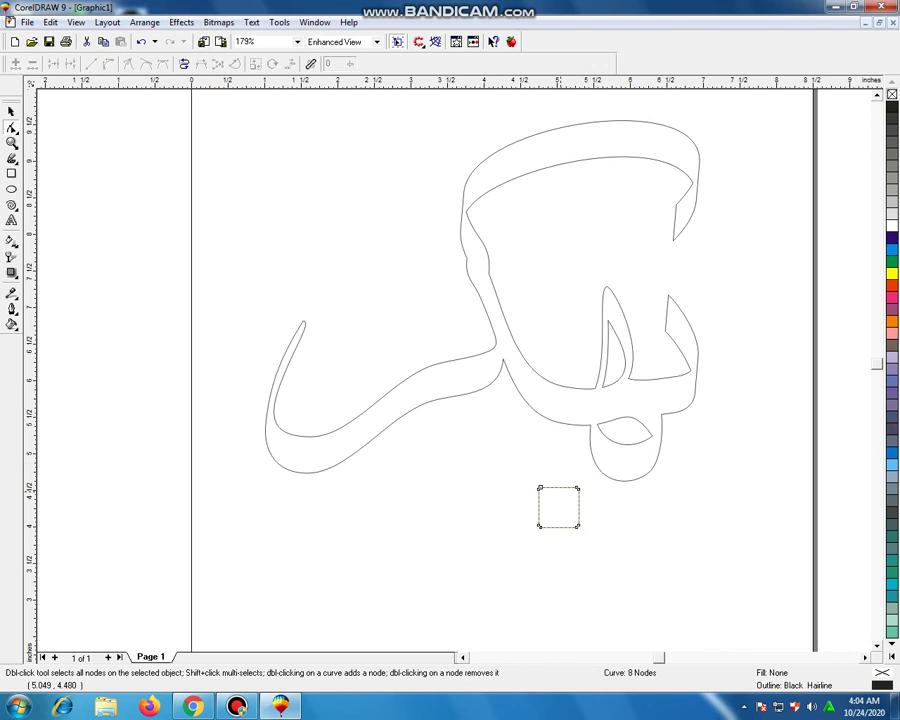
{"action": "left_click_drag", "start_coordinate": [558, 486], "coordinate": [558, 530]}
{"action": "key", "text": "space"}
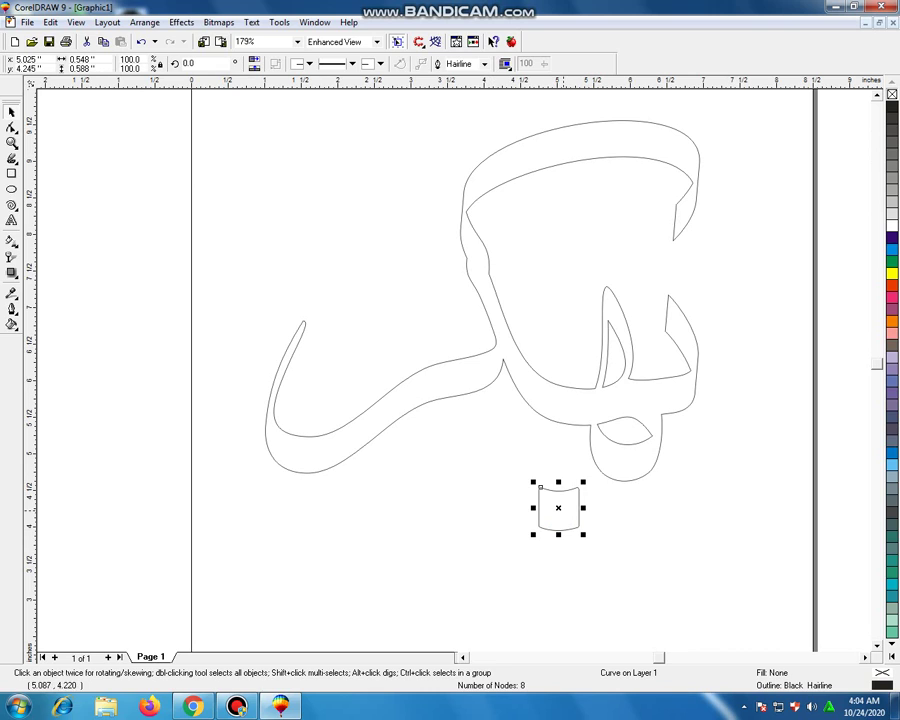
Step: Rotate the bowed square into a diamond dot to the right of the bottom loop and combine it with the lettering
{"action": "left_click", "coordinate": [558, 508]}
{"action": "mouse_move", "coordinate": [584, 482]}
{"action": "left_mouse_down"}
{"action": "mouse_move", "coordinate": [598, 506]}
{"action": "mouse_move", "coordinate": [578, 519]}
{"action": "mouse_move", "coordinate": [702, 493]}
{"action": "mouse_move", "coordinate": [713, 475]}
{"action": "left_mouse_up"}
{"action": "left_click", "coordinate": [581, 519]}
{"action": "mouse_move", "coordinate": [201, 539]}
{"action": "left_mouse_down"}
{"action": "mouse_move", "coordinate": [322, 384]}
{"action": "mouse_move", "coordinate": [744, 136]}
{"action": "mouse_move", "coordinate": [771, 104]}
{"action": "left_mouse_up"}
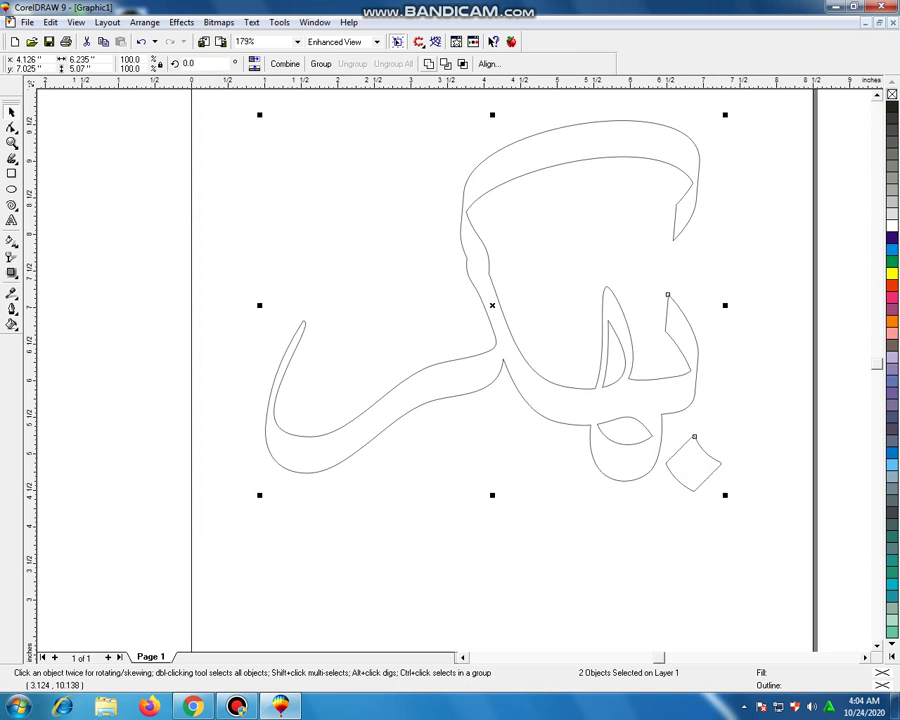
{"action": "key", "text": "ctrl+l"}
Step: Delete the cusp node on the inner edge of the top stroke's right tip and curve that edge with its handles
{"action": "key", "text": "F10"}
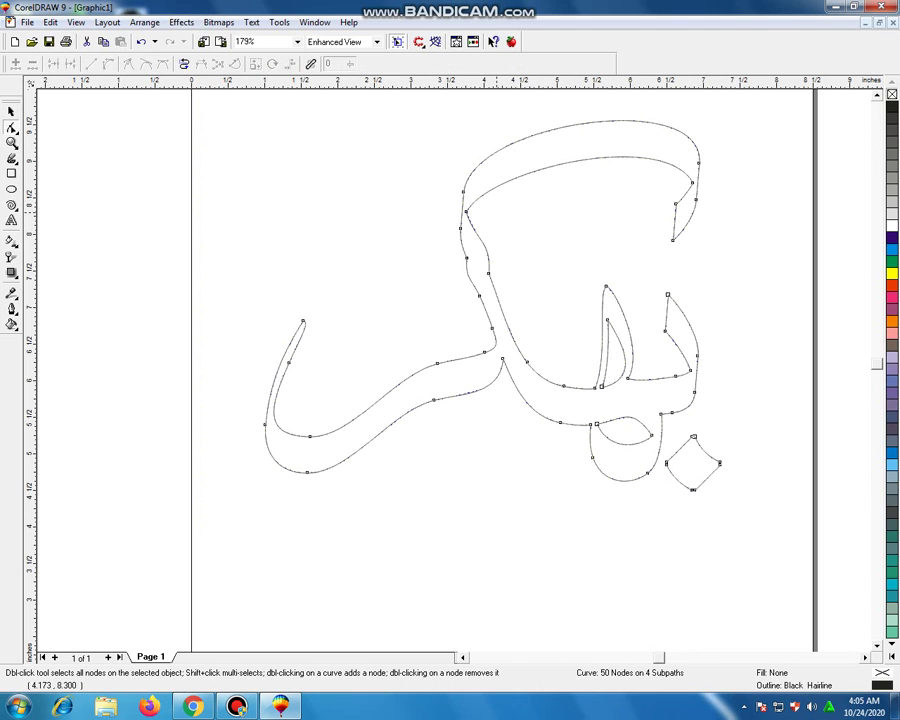
{"action": "left_click", "coordinate": [675, 203]}
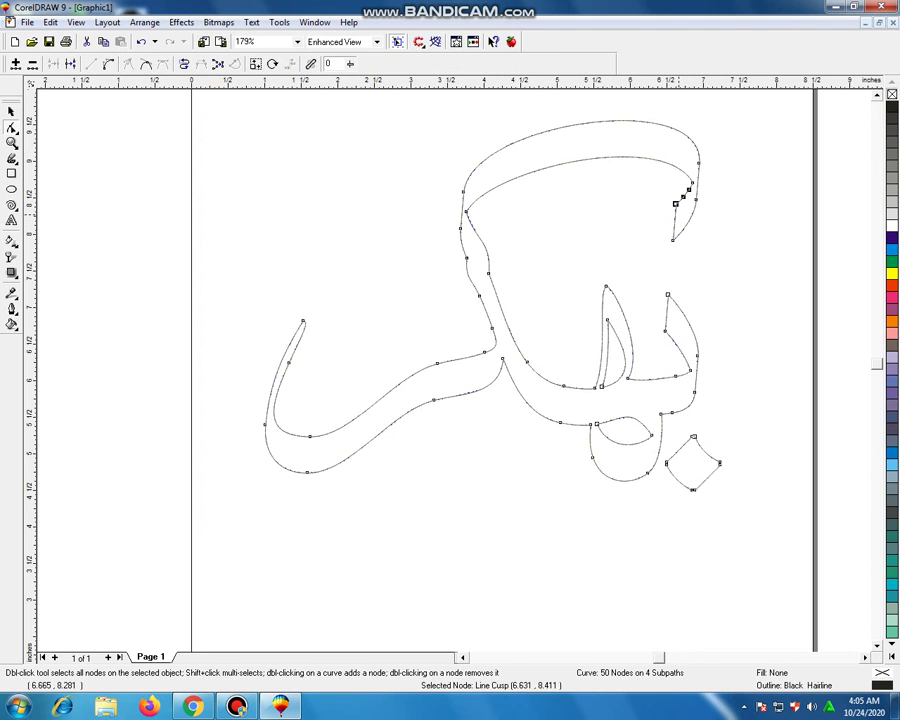
{"action": "key", "text": "Delete"}
{"action": "left_click_drag", "start_coordinate": [663, 227], "coordinate": [696, 202]}
{"action": "left_click", "coordinate": [692, 183]}
{"action": "left_click", "coordinate": [727, 203]}
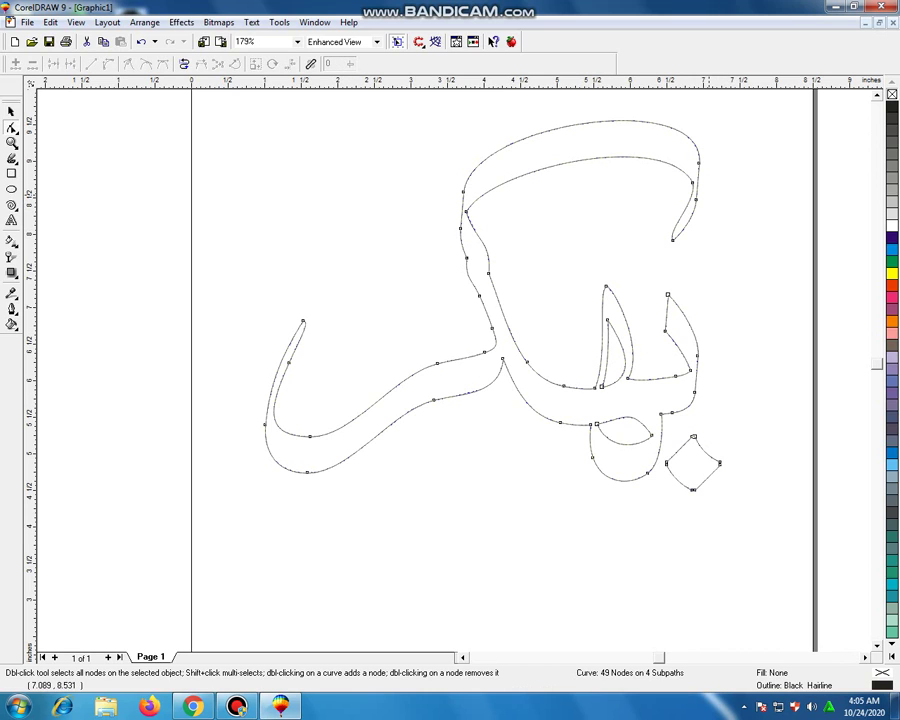
Step: Smooth the outer edge of the top stroke's right end by adding a node on its upper curve and deleting the two surplus nodes
{"action": "double_click", "coordinate": [697, 200]}
{"action": "double_click", "coordinate": [680, 131]}
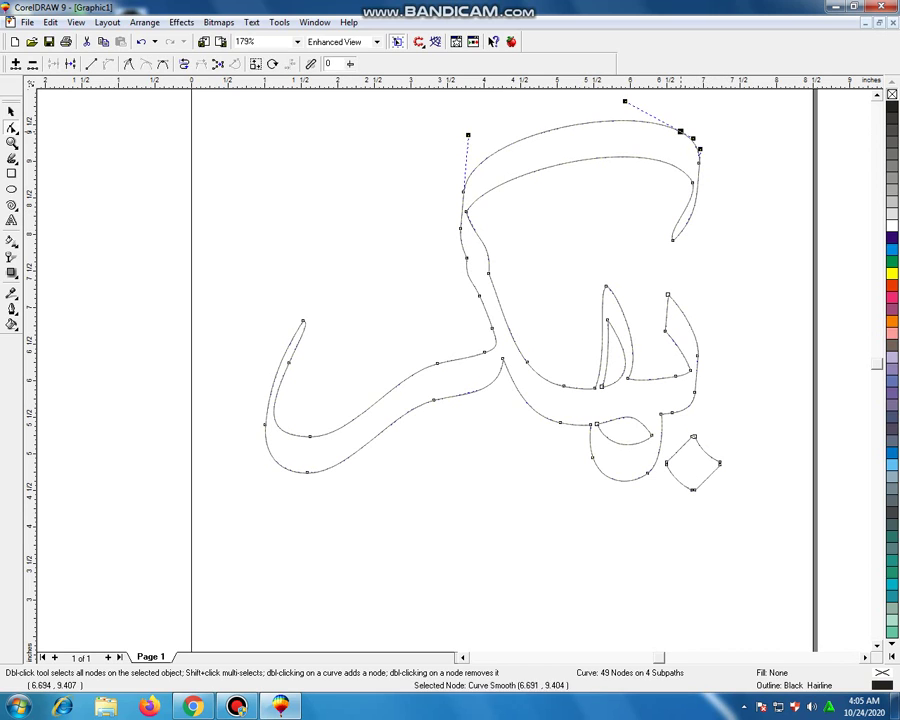
{"action": "left_click_drag", "start_coordinate": [711, 153], "coordinate": [695, 170]}
{"action": "key", "text": "Delete"}
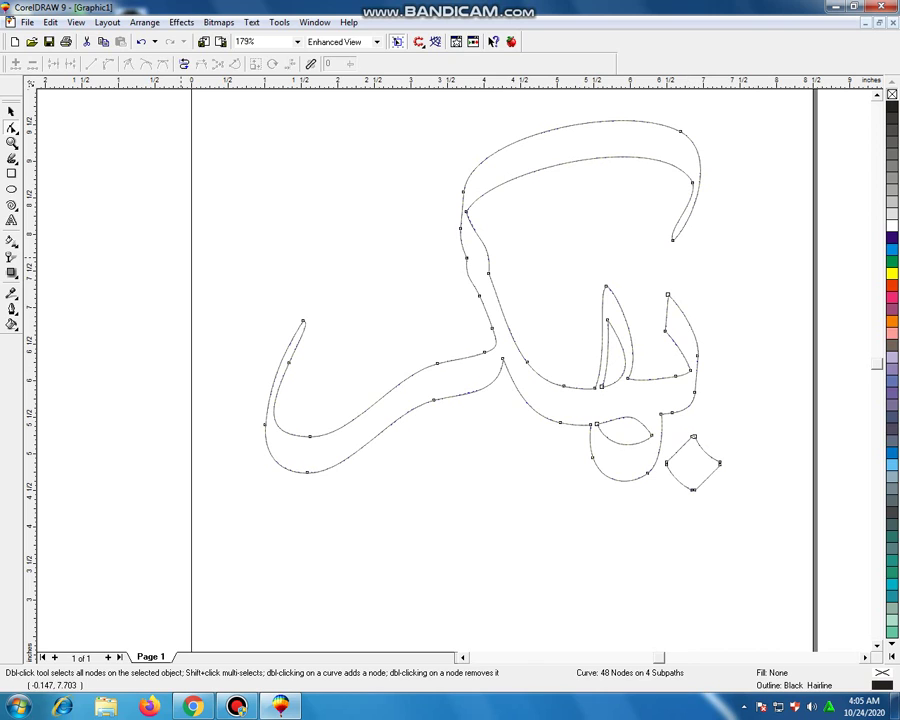
{"action": "left_click", "coordinate": [11, 111]}
{"action": "key", "text": "Escape"}
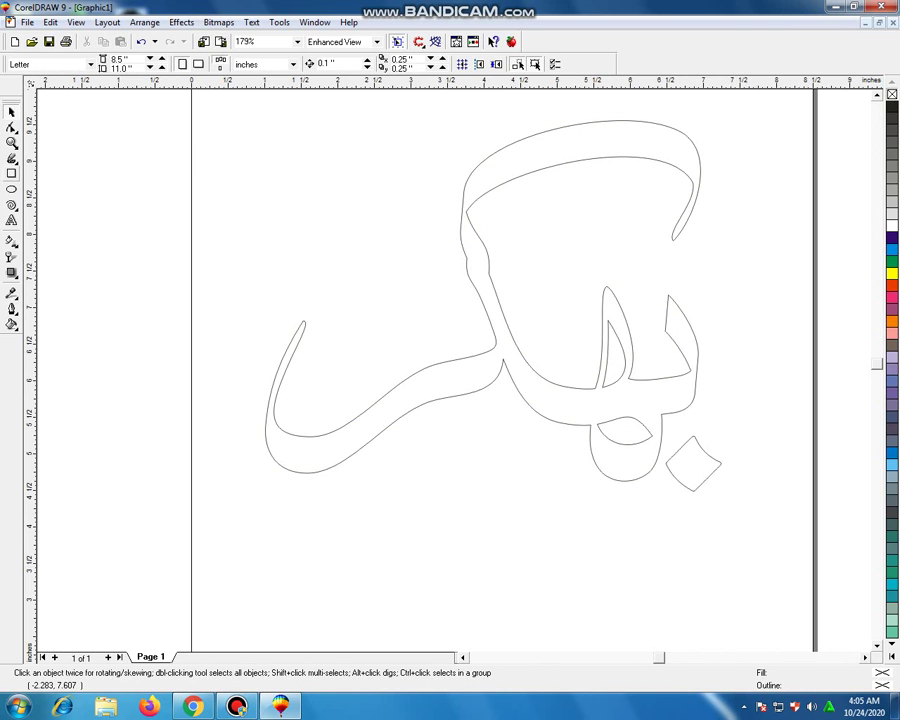
Step: Draw a 0.5 in calligraphic stroke at 85° with a lower hook and two upper loops to the left of the lettering
{"action": "left_click", "coordinate": [11, 158]}
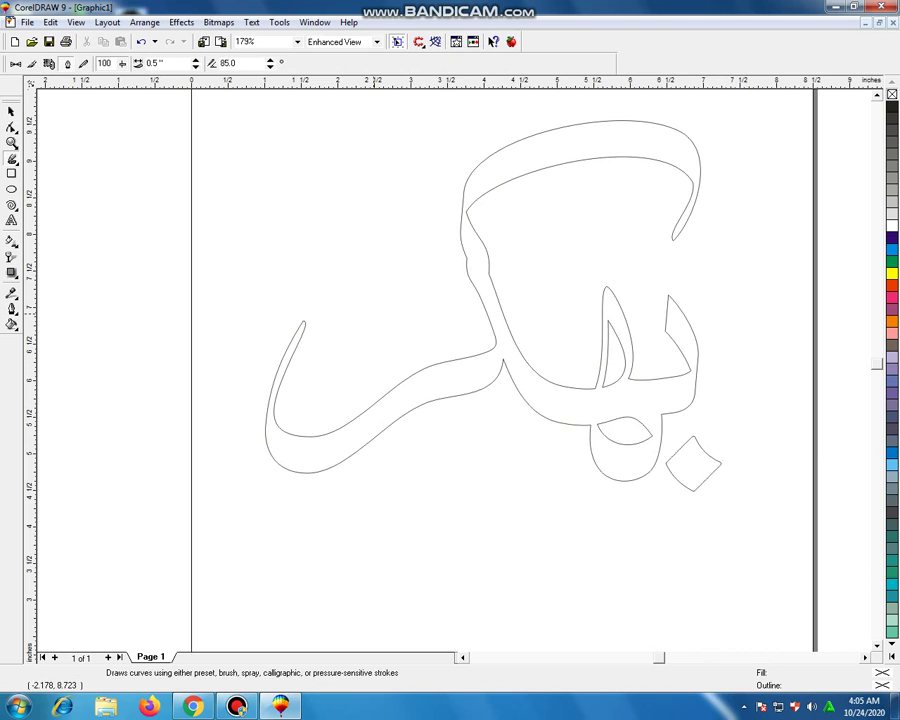
{"action": "mouse_move", "coordinate": [378, 281]}
{"action": "left_mouse_down"}
{"action": "mouse_move", "coordinate": [388, 350]}
{"action": "mouse_move", "coordinate": [361, 358]}
{"action": "mouse_move", "coordinate": [341, 322]}
{"action": "mouse_move", "coordinate": [331, 161]}
{"action": "mouse_move", "coordinate": [300, 158]}
{"action": "mouse_move", "coordinate": [284, 168]}
{"action": "mouse_move", "coordinate": [274, 242]}
{"action": "mouse_move", "coordinate": [289, 245]}
{"action": "mouse_move", "coordinate": [379, 230]}
{"action": "mouse_move", "coordinate": [417, 188]}
{"action": "mouse_move", "coordinate": [423, 146]}
{"action": "mouse_move", "coordinate": [382, 148]}
{"action": "left_mouse_up"}
{"action": "left_click_drag", "start_coordinate": [373, 197], "coordinate": [399, 224]}
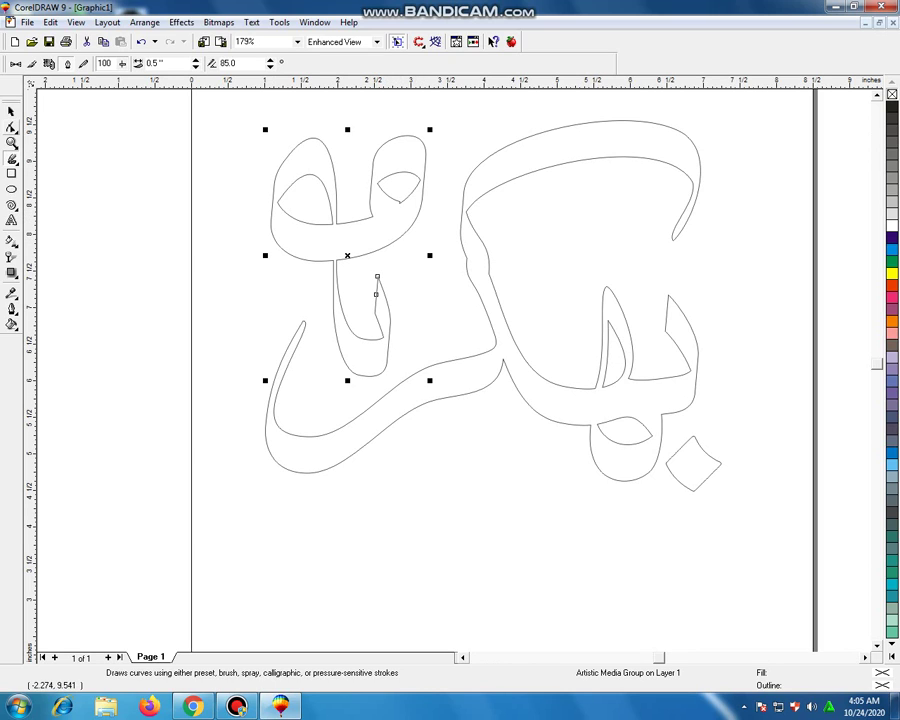
Step: Widen the new stroke's lower hook by moving its end node outward and rounding the bottom bend with the handles
{"action": "left_click", "coordinate": [12, 127]}
{"action": "mouse_move", "coordinate": [377, 293]}
{"action": "left_mouse_down"}
{"action": "mouse_move", "coordinate": [390, 288]}
{"action": "mouse_move", "coordinate": [412, 314]}
{"action": "left_mouse_up"}
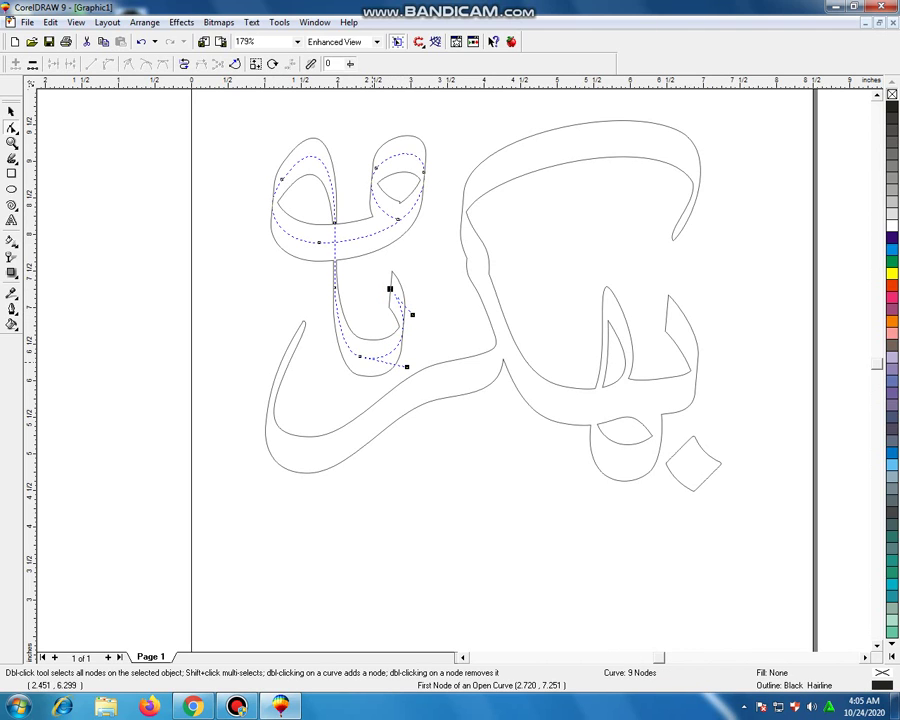
{"action": "left_click_drag", "start_coordinate": [407, 367], "coordinate": [404, 361]}
{"action": "left_click_drag", "start_coordinate": [340, 354], "coordinate": [332, 354]}
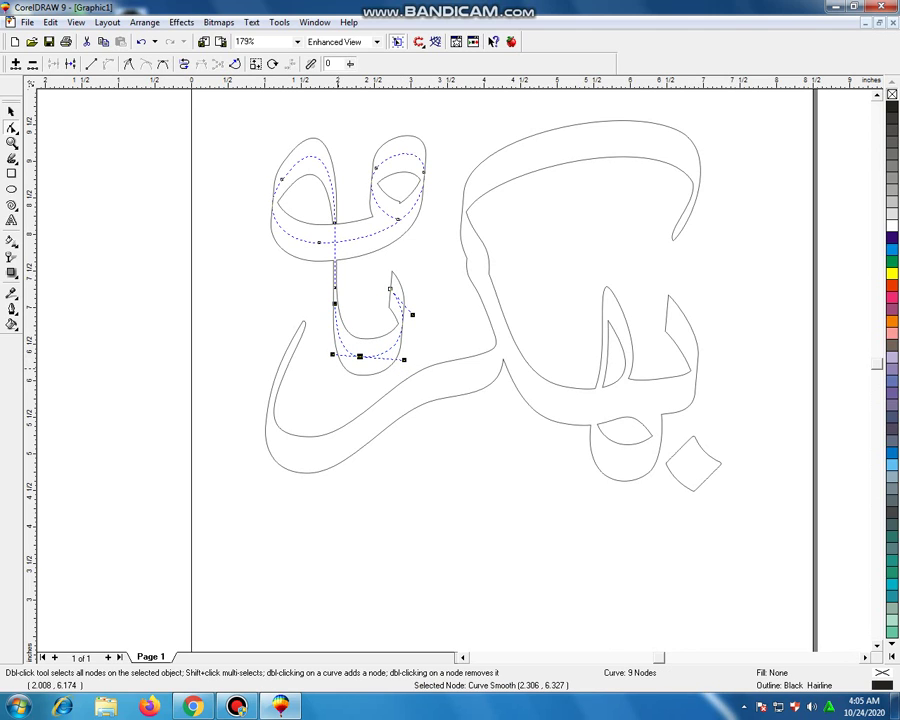
{"action": "left_click", "coordinate": [12, 112]}
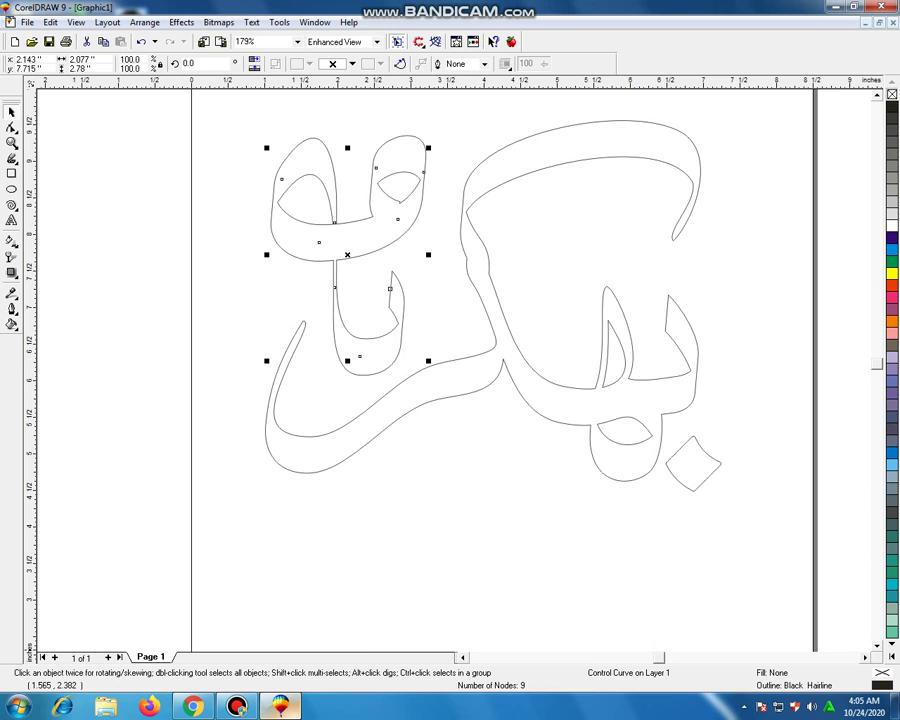
Step: Switch to Chrome, play the suggested YouTube video "Tussa Koon Maan Watna Da" and return to CorelDRAW
{"action": "mouse_move", "coordinate": [280, 706]}
{"action": "mouse_move", "coordinate": [193, 706]}
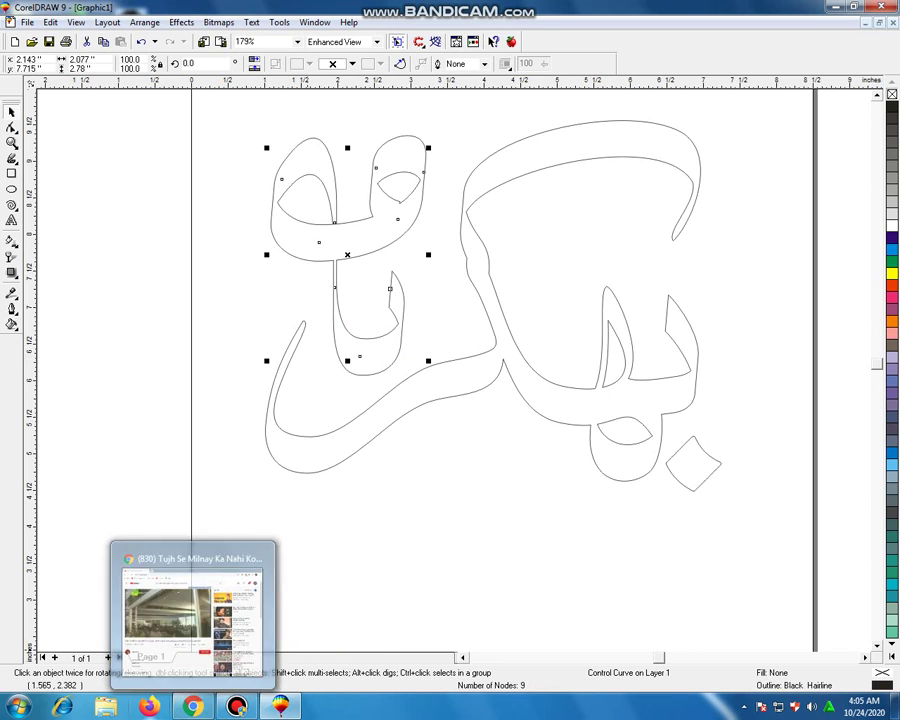
{"action": "left_click", "coordinate": [193, 706]}
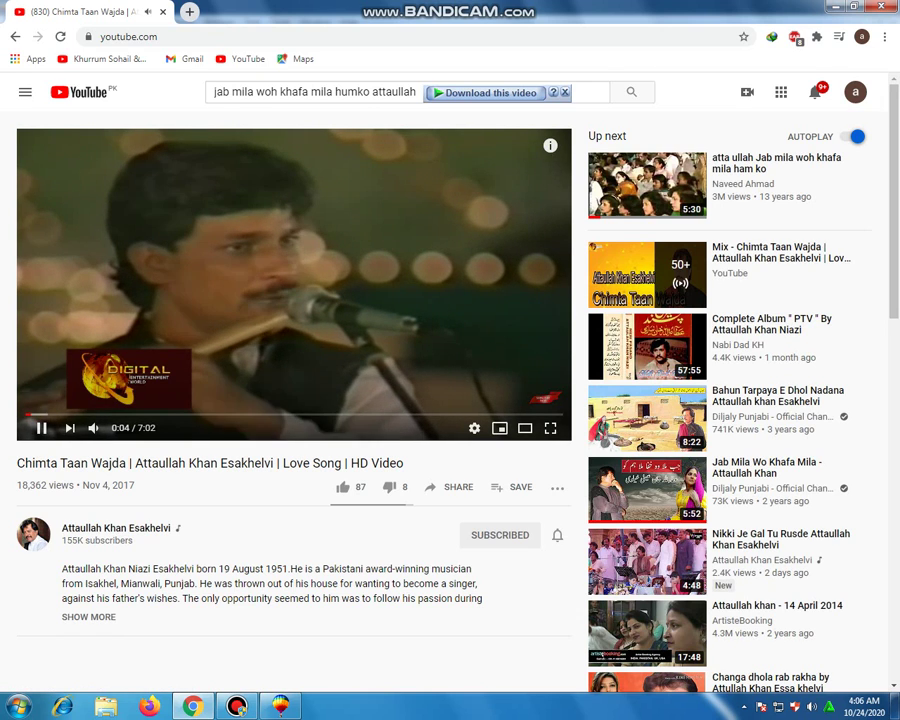
{"action": "scroll", "coordinate": [450, 400], "scroll_direction": "down", "scroll_amount": 2}
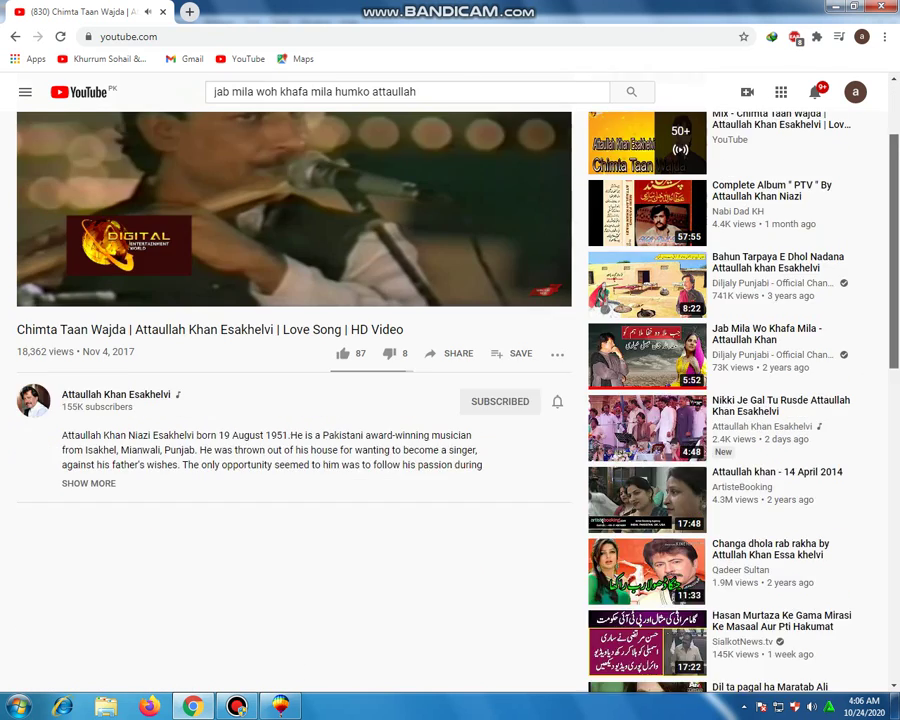
{"action": "scroll", "coordinate": [450, 400], "scroll_direction": "down", "scroll_amount": 1}
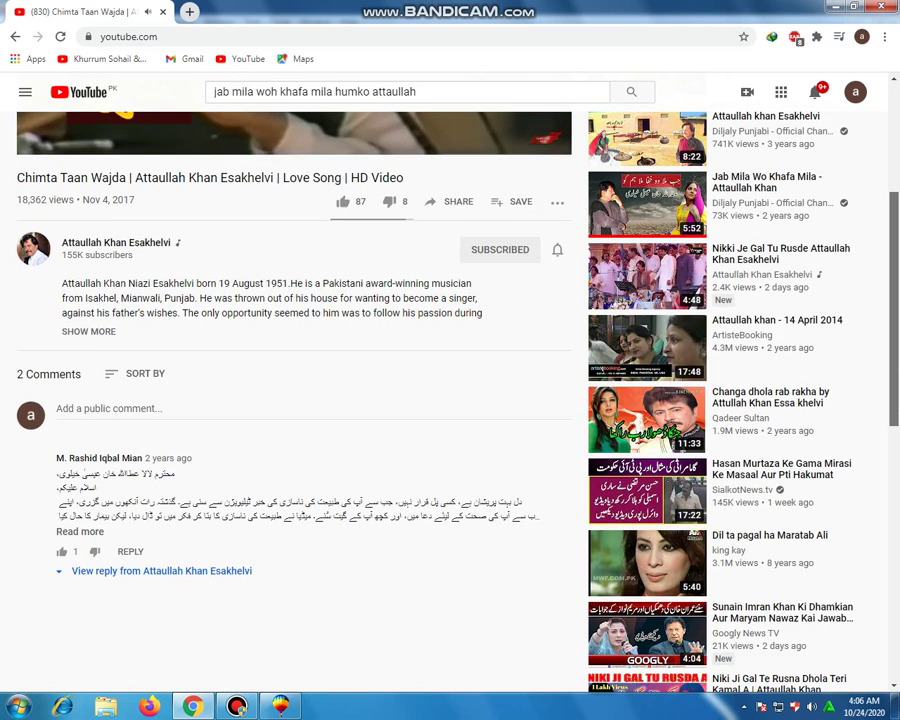
{"action": "scroll", "coordinate": [450, 400], "scroll_direction": "down", "scroll_amount": 2}
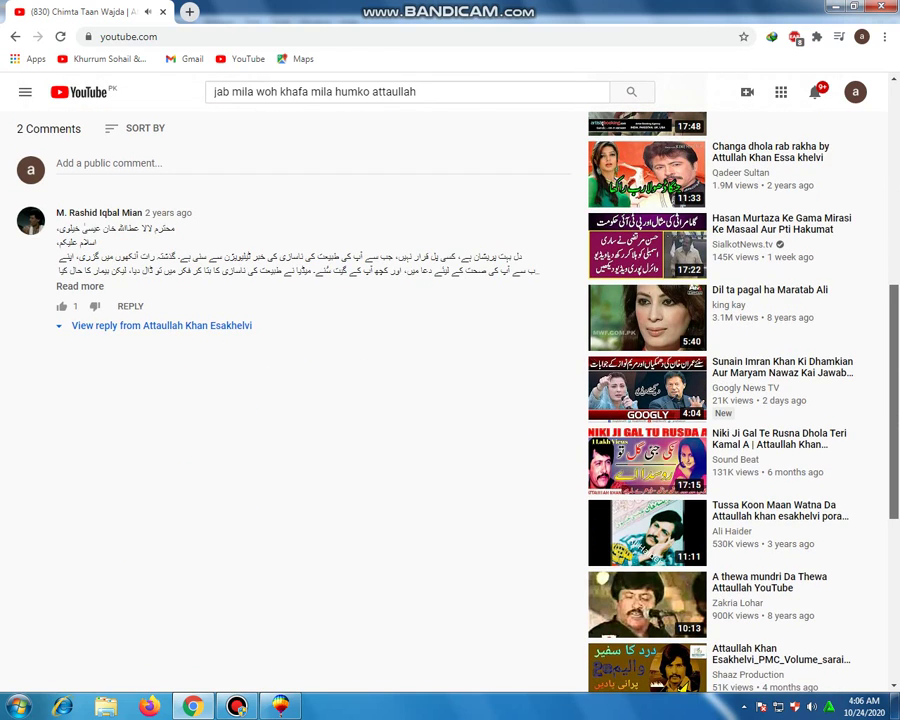
{"action": "left_click", "coordinate": [645, 530]}
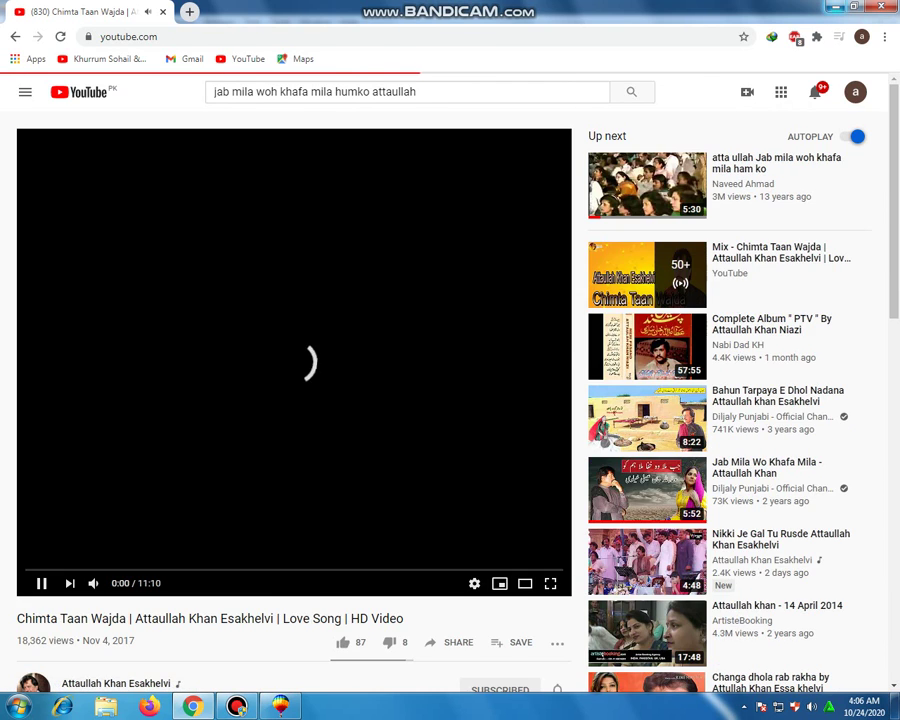
{"action": "left_click", "coordinate": [281, 706]}
{"action": "mouse_move", "coordinate": [281, 706]}
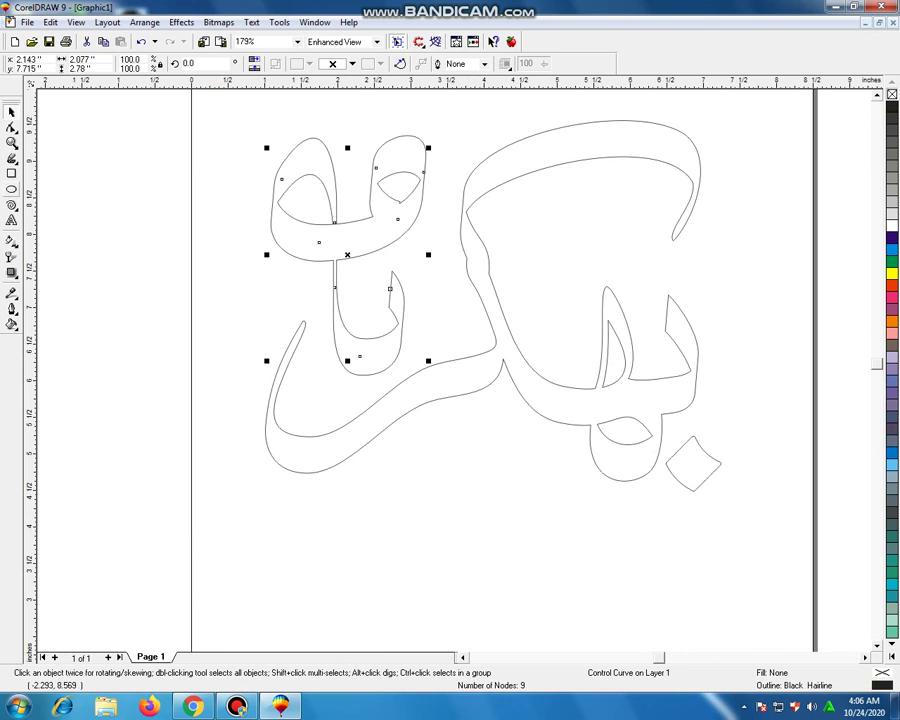
Step: Adjust the end node of the new stroke's right loop and lower the three nodes of its bottom hook
{"action": "left_click", "coordinate": [11, 128]}
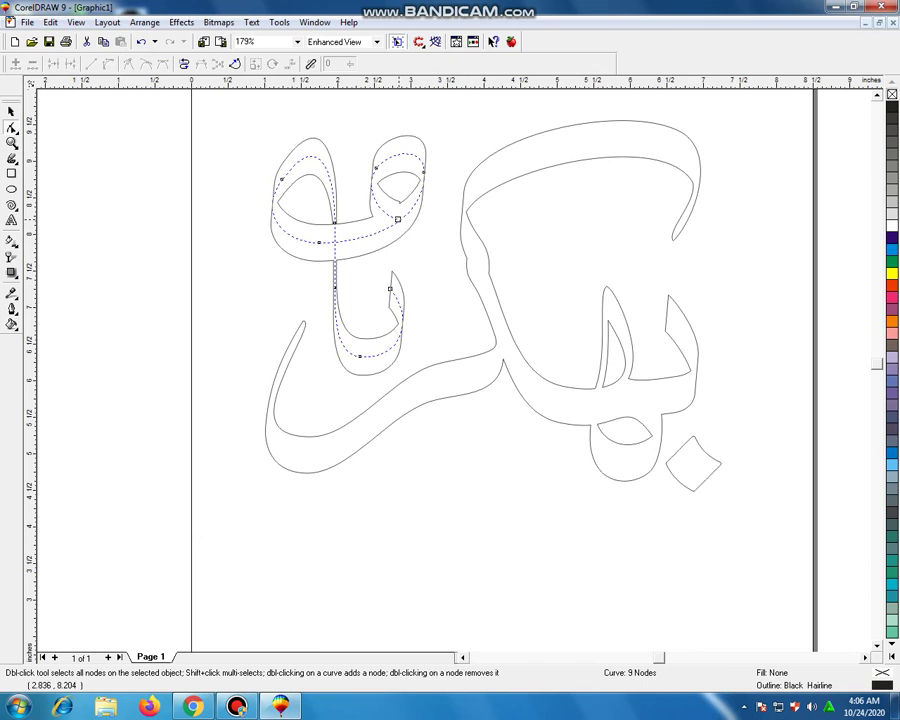
{"action": "mouse_move", "coordinate": [399, 220]}
{"action": "left_mouse_down"}
{"action": "mouse_move", "coordinate": [376, 330]}
{"action": "mouse_move", "coordinate": [324, 380]}
{"action": "mouse_move", "coordinate": [360, 370]}
{"action": "mouse_move", "coordinate": [359, 384]}
{"action": "left_mouse_up"}
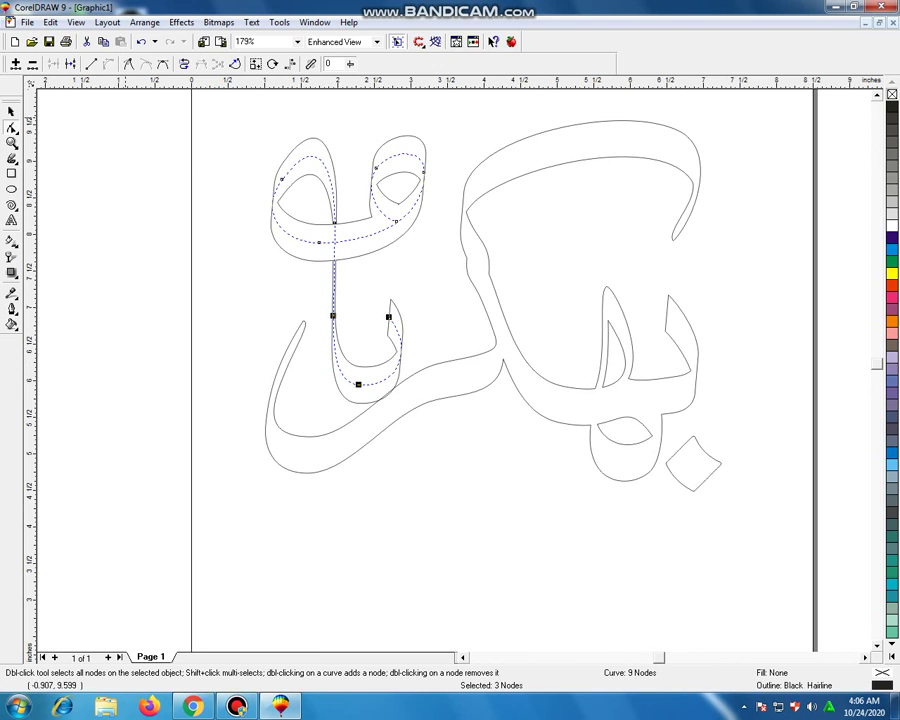
{"action": "key", "text": "space"}
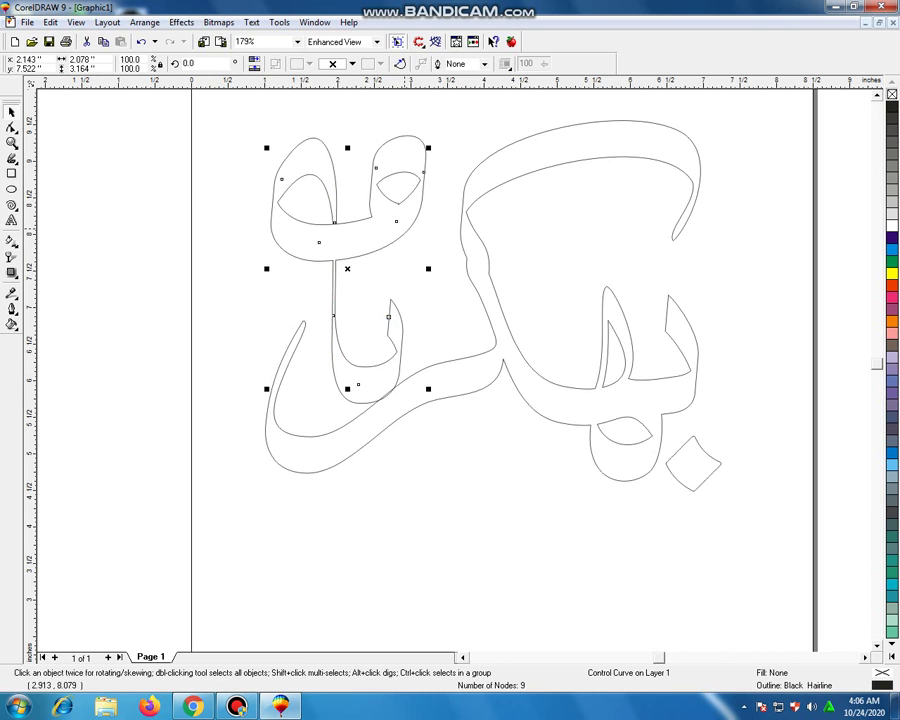
Step: Separate the new stroke from its control curve, delete that curve and shift the stroke outline slightly left
{"action": "right_click", "coordinate": [407, 234]}
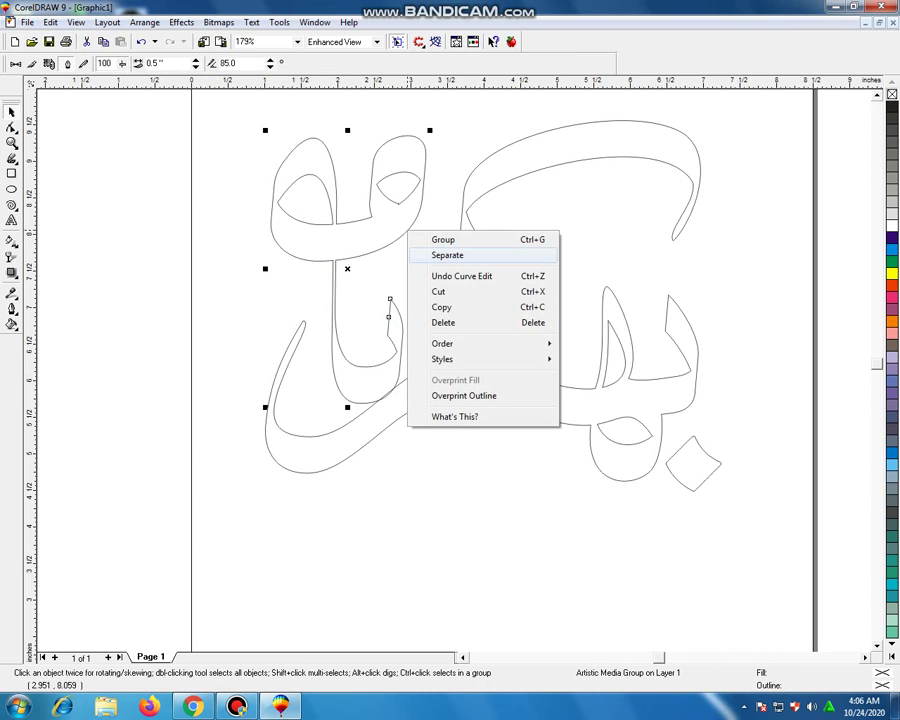
{"action": "left_click", "coordinate": [430, 251]}
{"action": "left_click", "coordinate": [181, 312]}
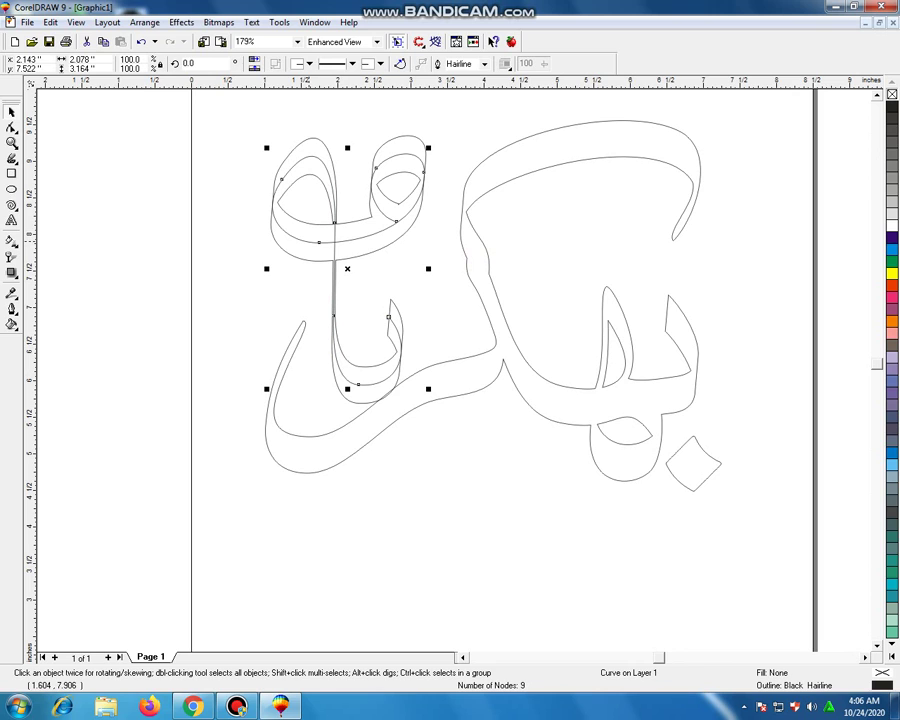
{"action": "key", "text": "Delete"}
{"action": "left_click_drag", "start_coordinate": [332, 232], "coordinate": [318, 232]}
{"action": "left_click", "coordinate": [426, 223]}
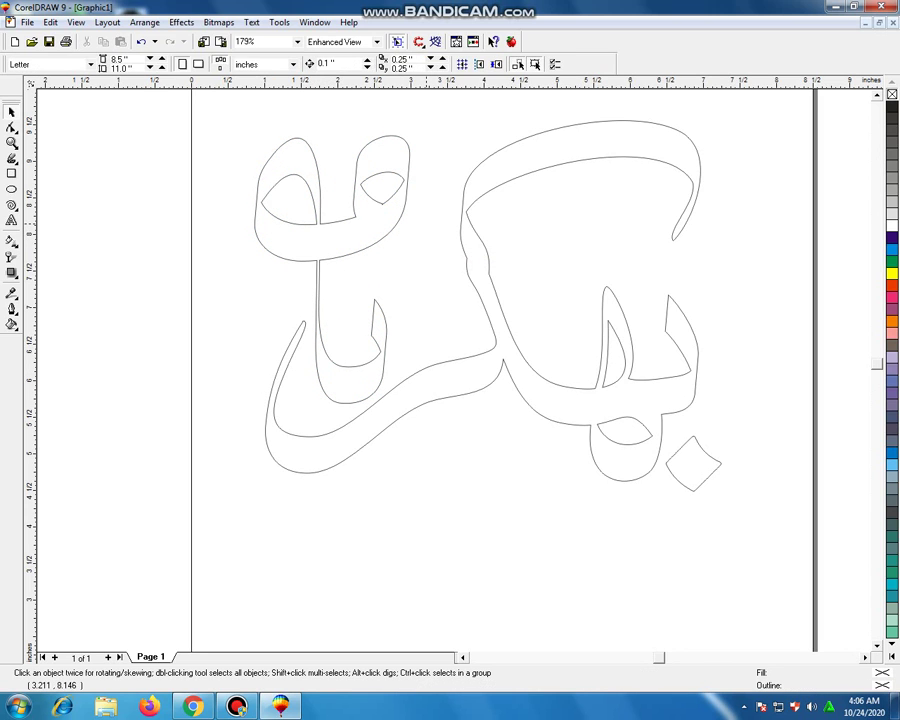
Step: Break the combined lettering apart and place a copy of the diamond dot above the new stroke's lower hook
{"action": "left_click", "coordinate": [711, 471]}
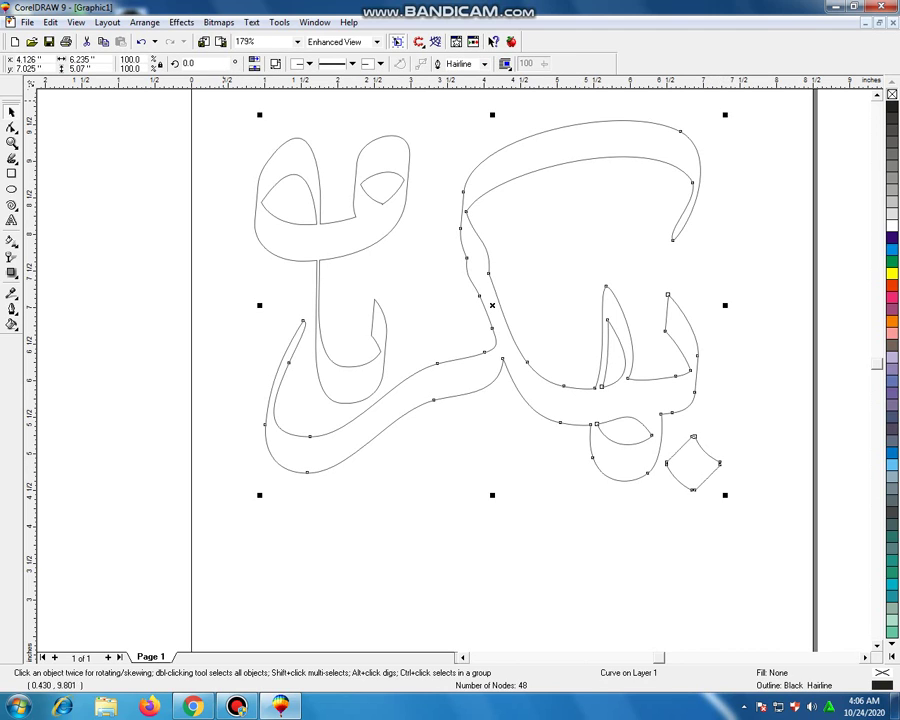
{"action": "left_click", "coordinate": [276, 64]}
{"action": "left_click", "coordinate": [728, 122]}
{"action": "left_click", "coordinate": [694, 464]}
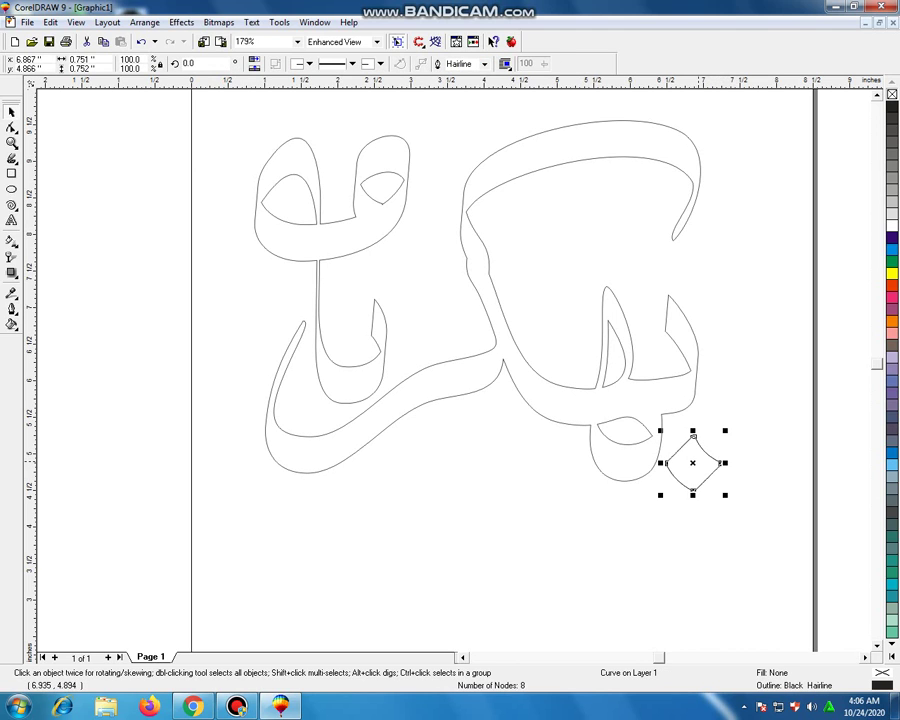
{"action": "left_click_drag", "start_coordinate": [693, 463], "coordinate": [358, 288]}
{"action": "left_click", "coordinate": [237, 111]}
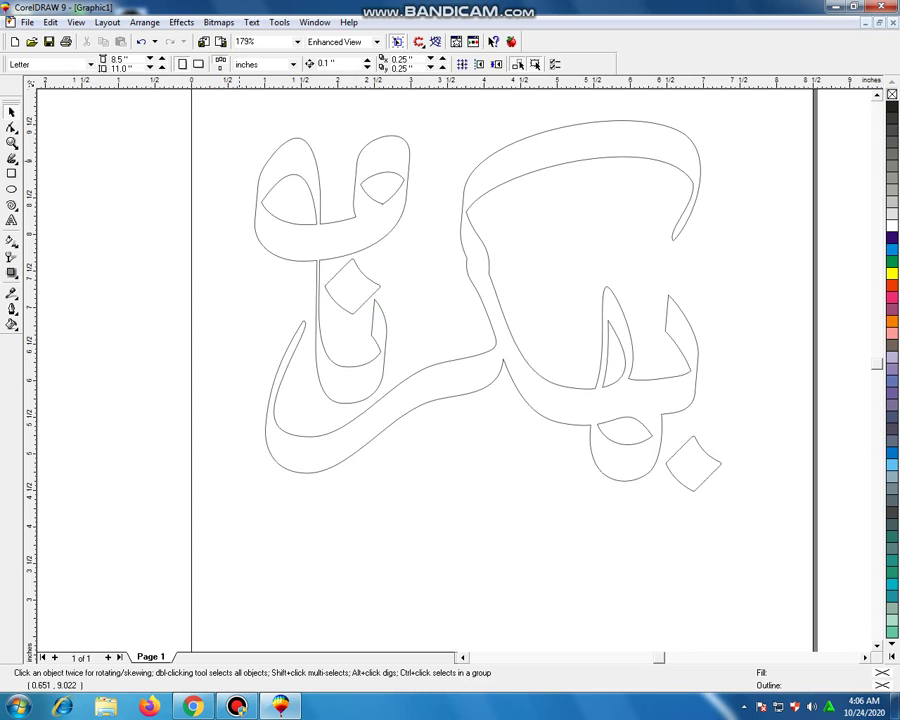
Step: Weld the double-looped stroke together with its diamond dot and move the result 1.4 inches left
{"action": "left_click_drag", "start_coordinate": [237, 110], "coordinate": [450, 420]}
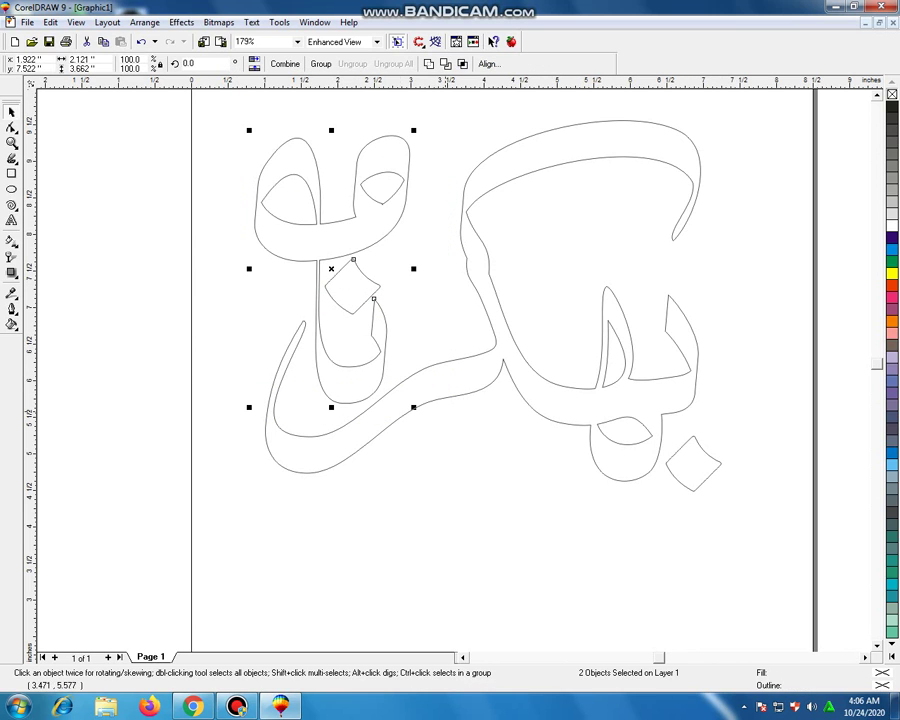
{"action": "left_click", "coordinate": [429, 64]}
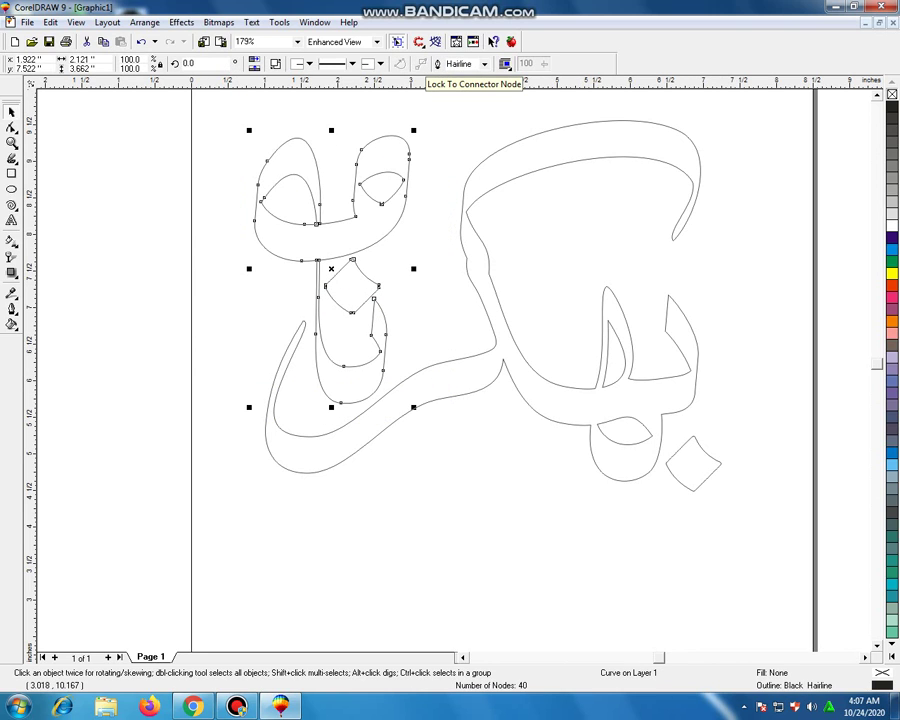
{"action": "key", "text": "Left"}
{"action": "key", "text": "Left"}
{"action": "key", "text": "Left"}
{"action": "key", "text": "Left"}
{"action": "key", "text": "Left"}
{"action": "key", "text": "Left"}
{"action": "key", "text": "Left"}
{"action": "key", "text": "Left"}
{"action": "key", "text": "Left"}
{"action": "key", "text": "Left"}
{"action": "key", "text": "Left"}
{"action": "key", "text": "Left"}
{"action": "key", "text": "Left"}
{"action": "key", "text": "Left"}
Step: Combine the remaining lettering pieces into one curve and move the welded double-looped stroke 1.4 inches back right
{"action": "left_click_drag", "start_coordinate": [246, 535], "coordinate": [746, 136]}
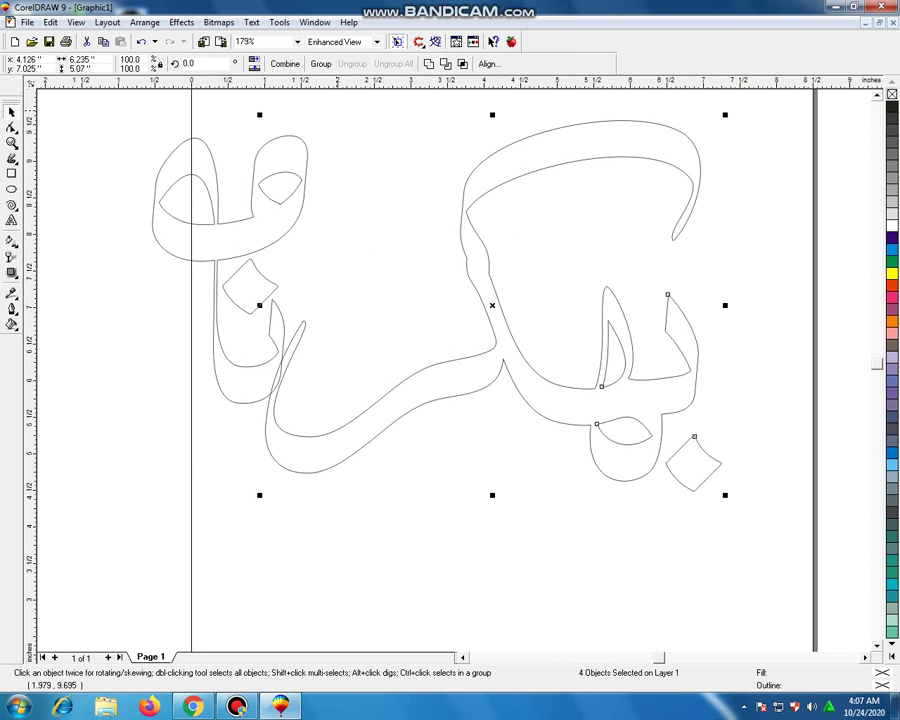
{"action": "key", "text": "ctrl+l"}
{"action": "left_click", "coordinate": [267, 218]}
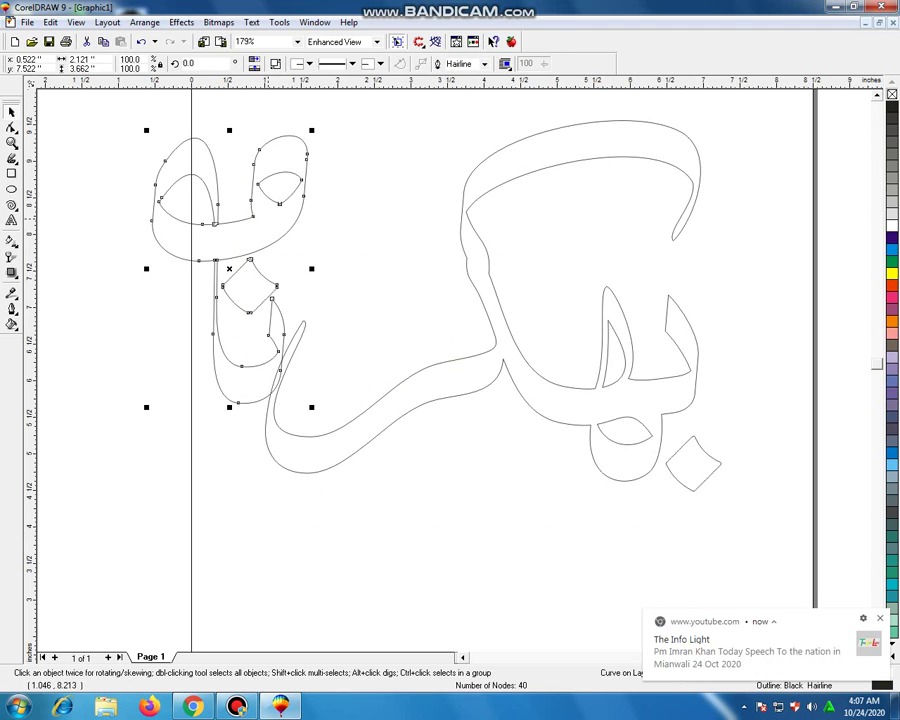
{"action": "key", "text": "Right"}
{"action": "key", "text": "Right"}
{"action": "key", "text": "Right"}
{"action": "key", "text": "Right"}
{"action": "key", "text": "Right"}
{"action": "key", "text": "Right"}
{"action": "key", "text": "Right"}
{"action": "key", "text": "Right"}
{"action": "key", "text": "Right"}
{"action": "key", "text": "Right"}
{"action": "key", "text": "Right"}
{"action": "key", "text": "Right"}
{"action": "key", "text": "Right"}
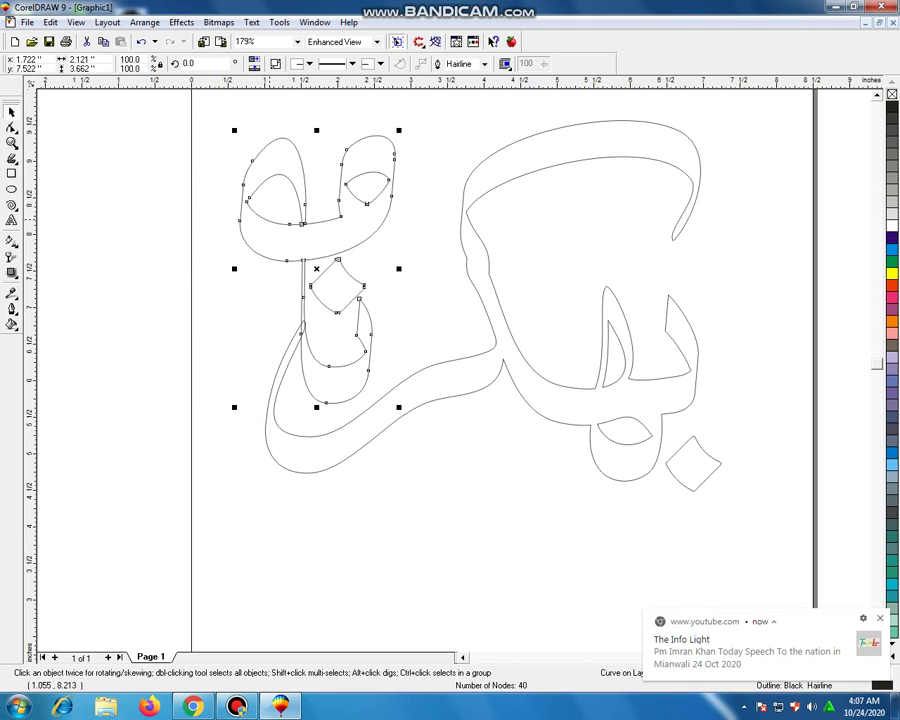
{"action": "key", "text": "Right"}
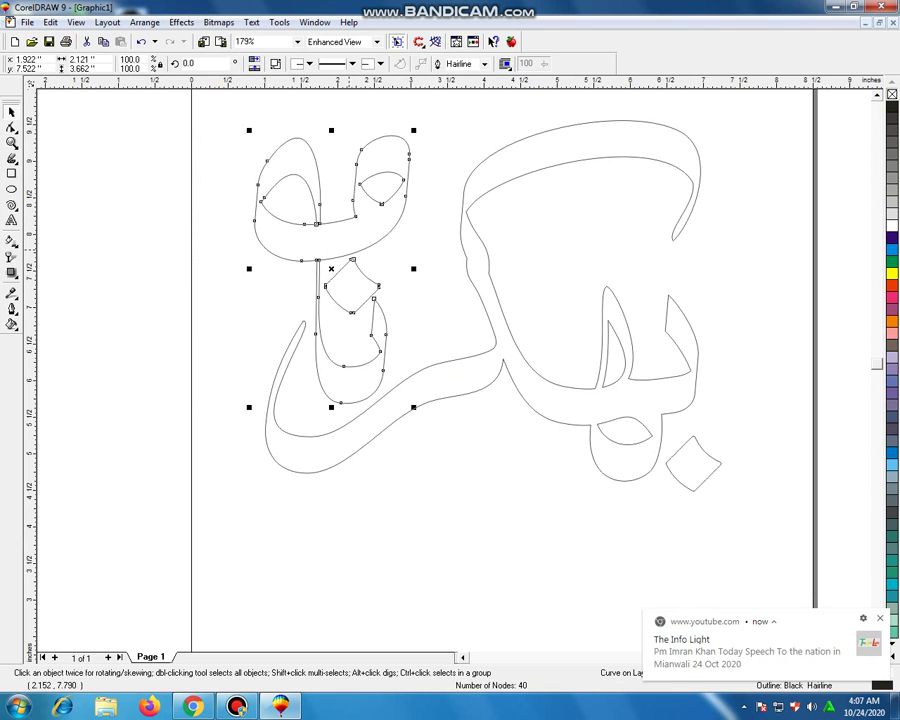
{"action": "left_click", "coordinate": [426, 239]}
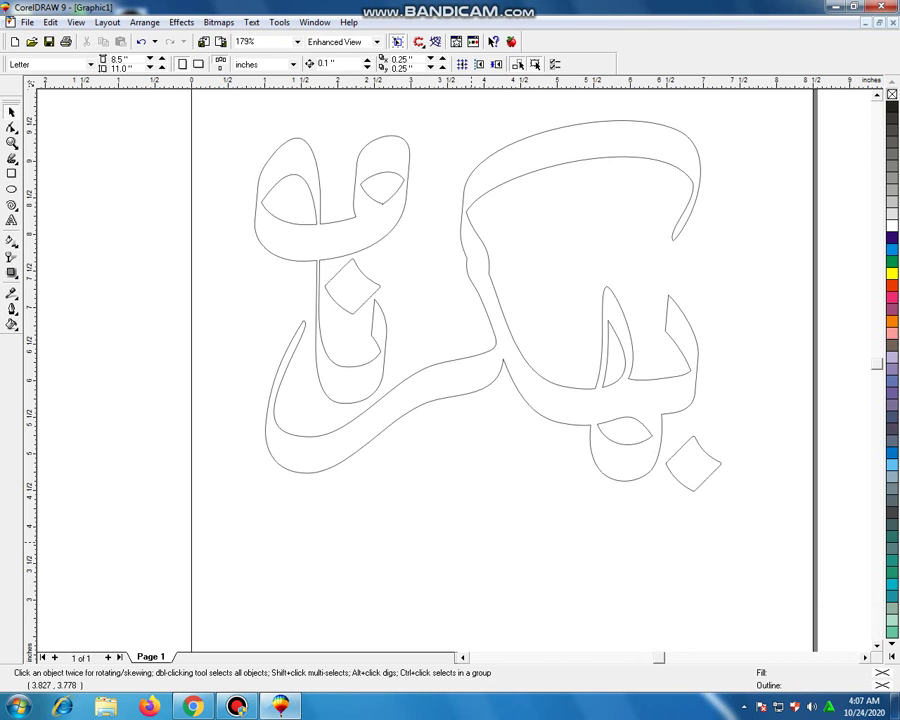
Step: Thicken the thin stem by shifting the left counter's lower right corner node and the stem's two left-edge nodes slightly left
{"action": "left_click", "coordinate": [12, 142]}
{"action": "left_click_drag", "start_coordinate": [208, 130], "coordinate": [453, 418]}
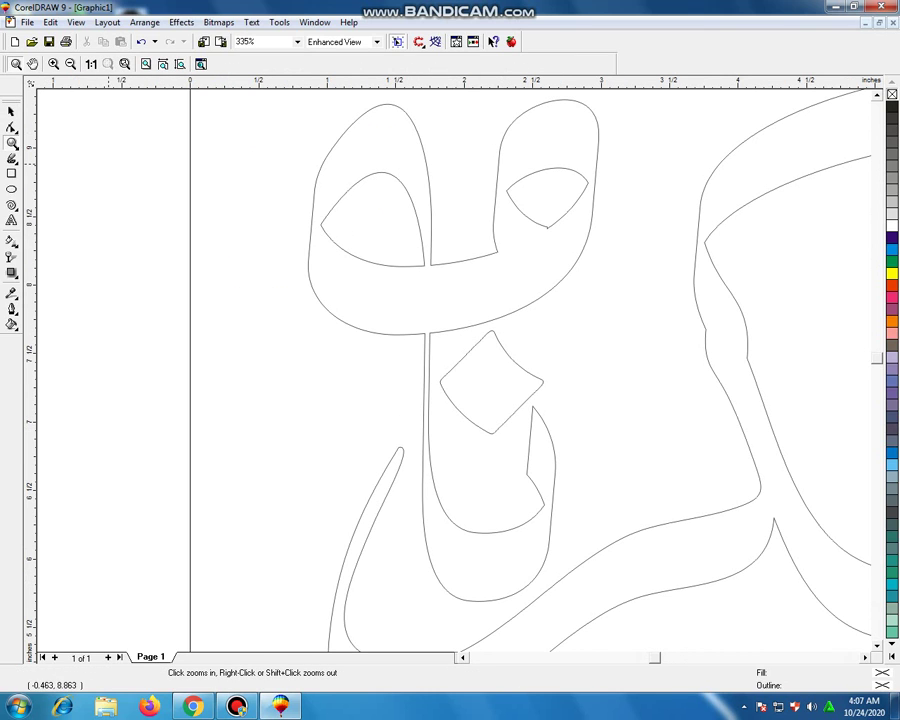
{"action": "left_click", "coordinate": [12, 126]}
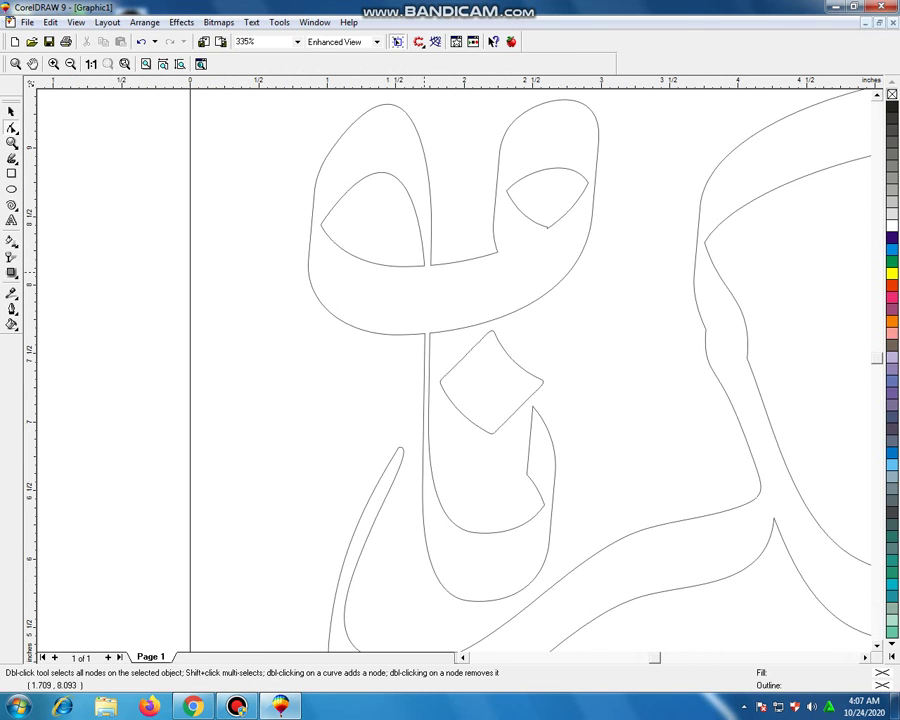
{"action": "left_click", "coordinate": [426, 264]}
{"action": "left_click_drag", "start_coordinate": [425, 264], "coordinate": [419, 265]}
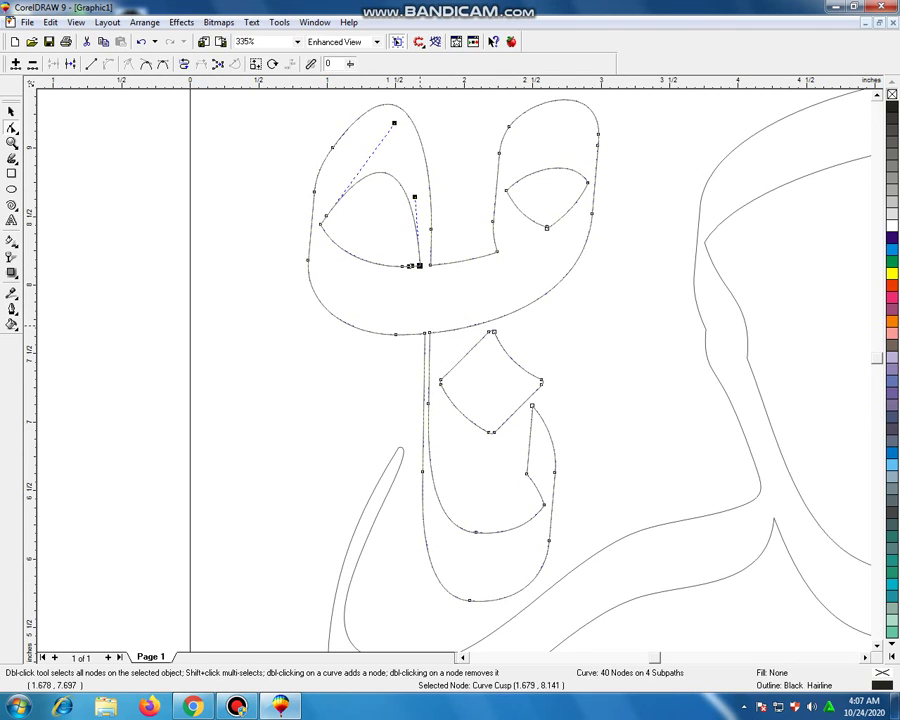
{"action": "left_click_drag", "start_coordinate": [418, 323], "coordinate": [414, 476]}
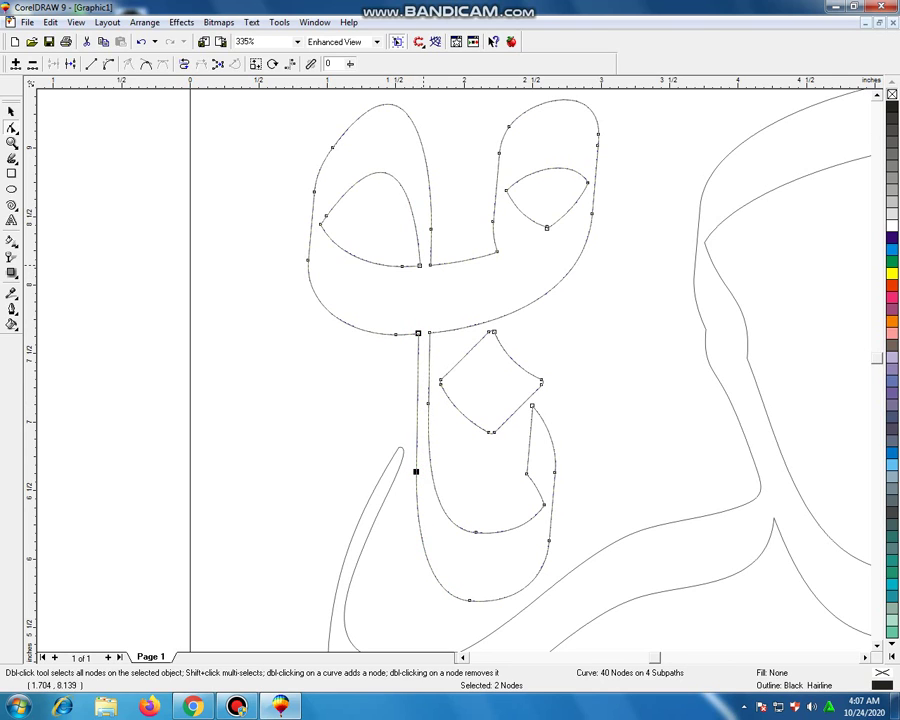
Step: Delete the extra nodes on the left counter's bottom and upper left edges and the duplicate node at the right counter's bottom tip
{"action": "left_click", "coordinate": [401, 268]}
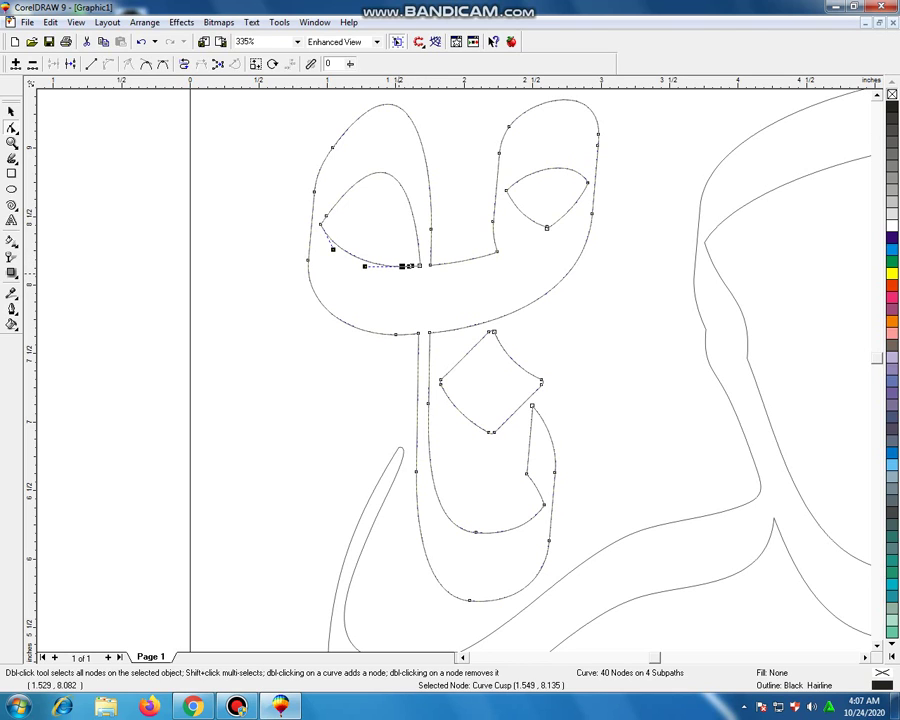
{"action": "key", "text": "Delete"}
{"action": "left_click_drag", "start_coordinate": [318, 206], "coordinate": [340, 220]}
{"action": "key", "text": "Delete"}
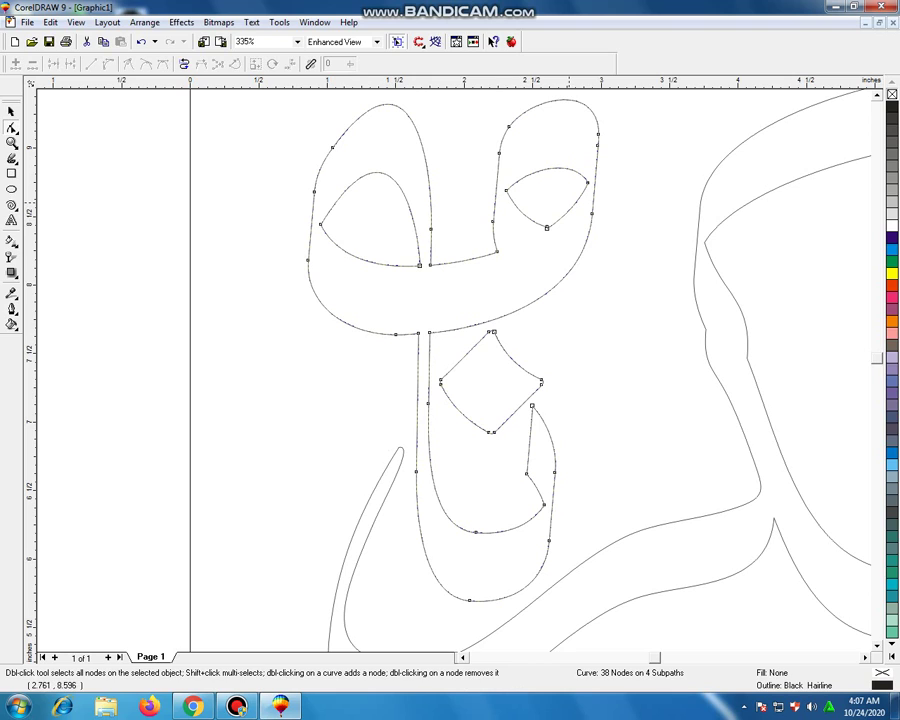
{"action": "left_click", "coordinate": [547, 226]}
{"action": "key", "text": "Delete"}
{"action": "left_click", "coordinate": [546, 228]}
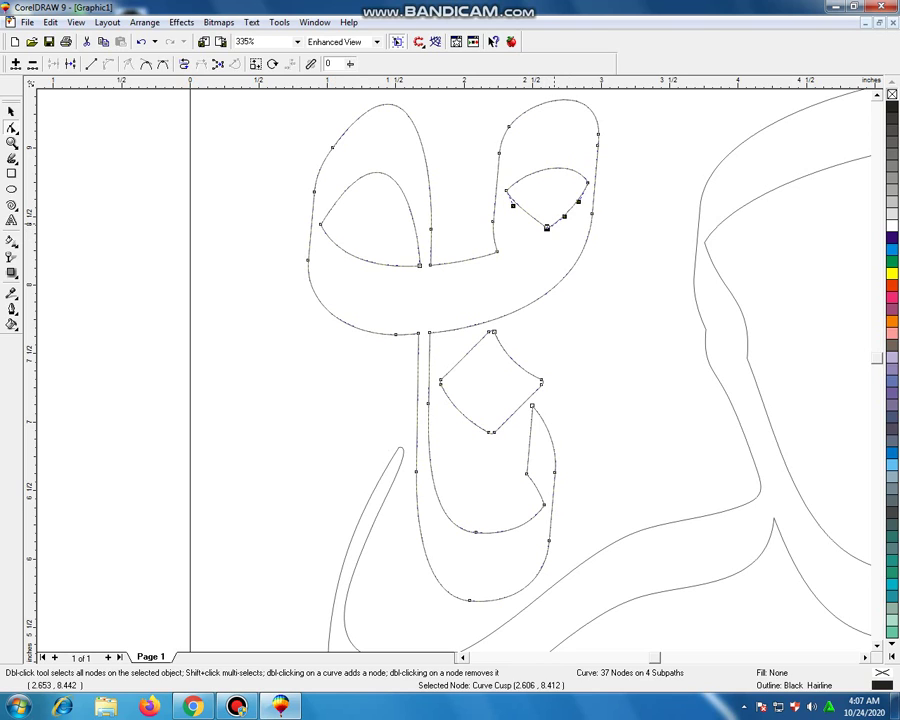
{"action": "left_click", "coordinate": [619, 168]}
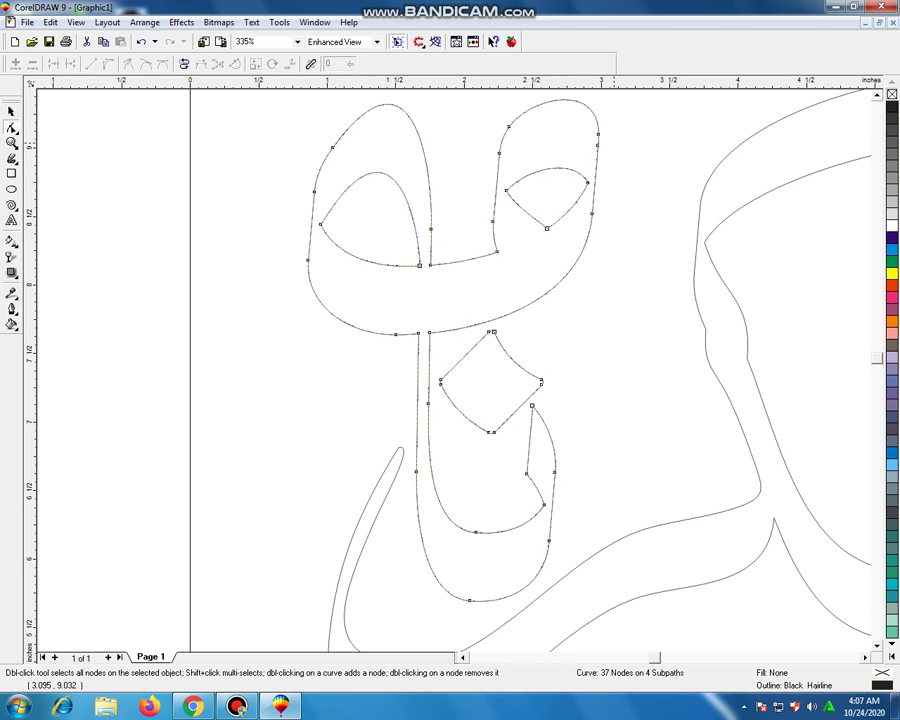
Step: Delete the right loop's two upper side nodes and the node lower down its left edge to smooth the outline
{"action": "left_click_drag", "start_coordinate": [612, 139], "coordinate": [488, 157]}
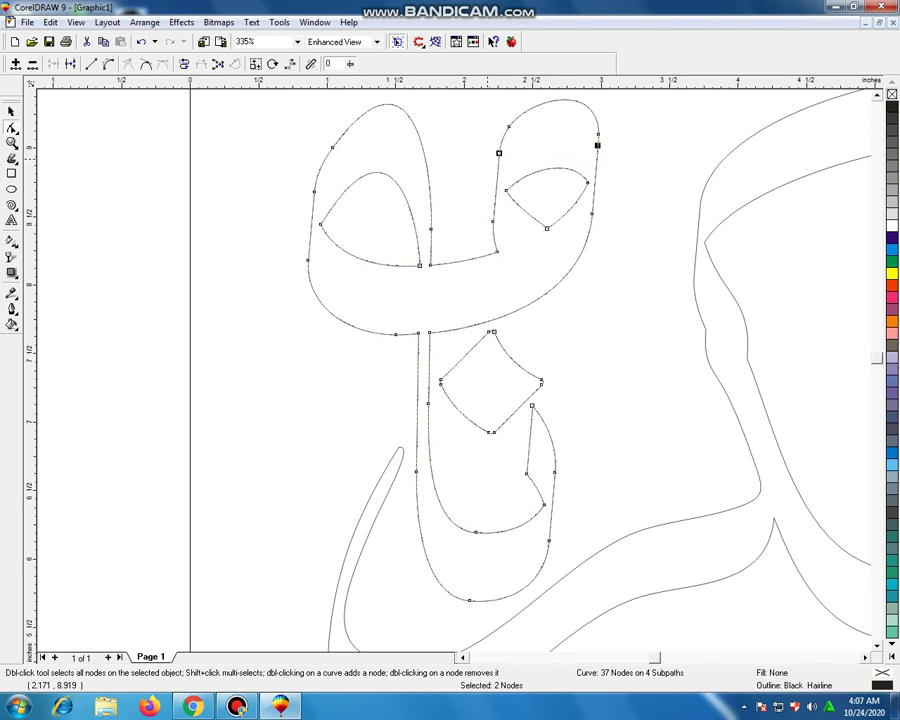
{"action": "key", "text": "Delete"}
{"action": "double_click", "coordinate": [490, 216]}
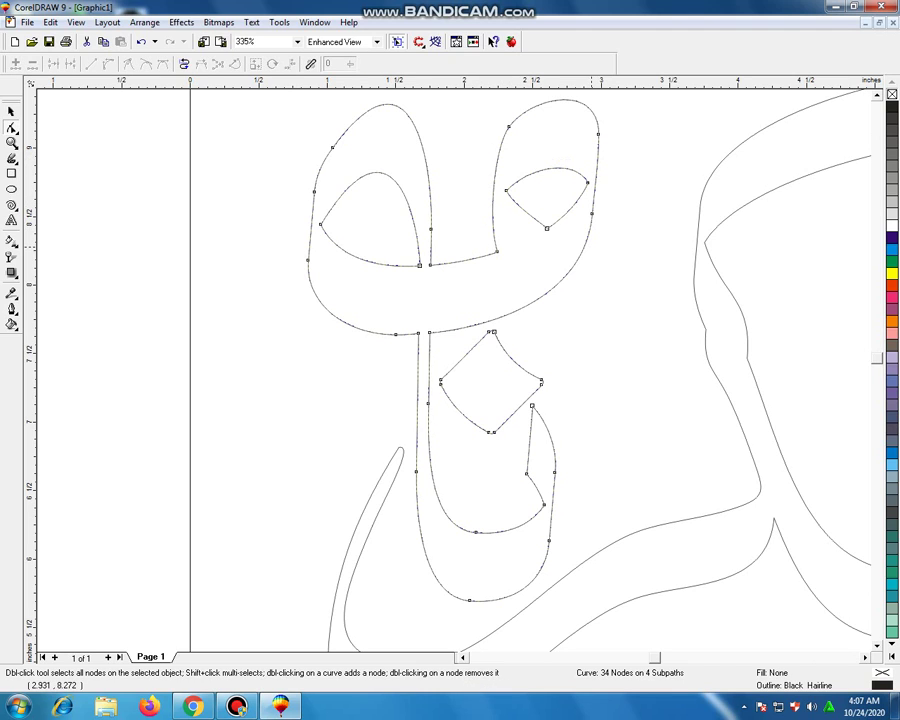
{"action": "left_click_drag", "start_coordinate": [609, 208], "coordinate": [588, 231]}
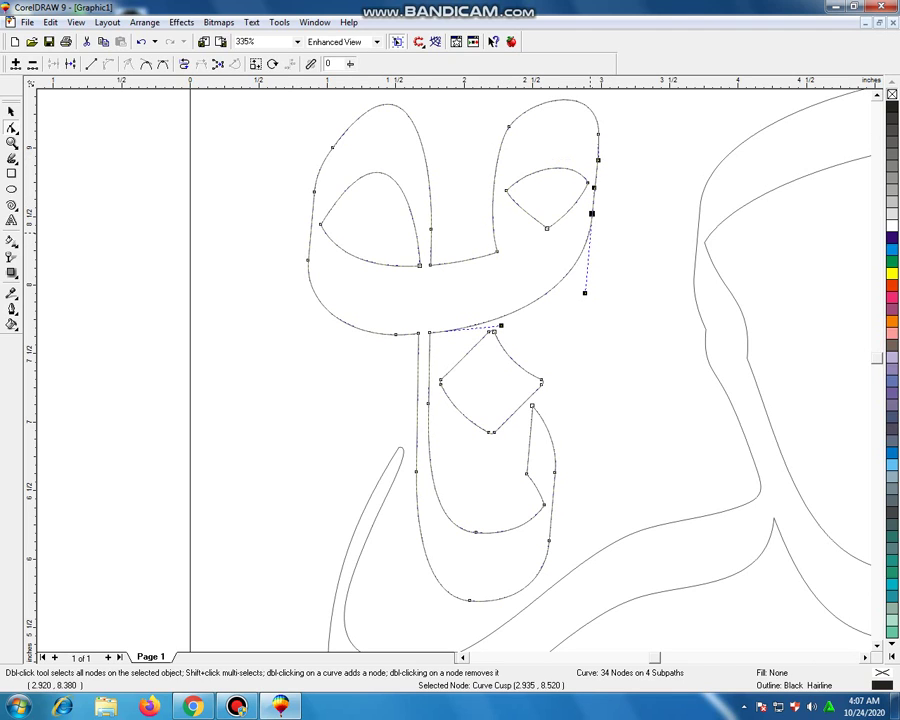
{"action": "key", "text": "Delete"}
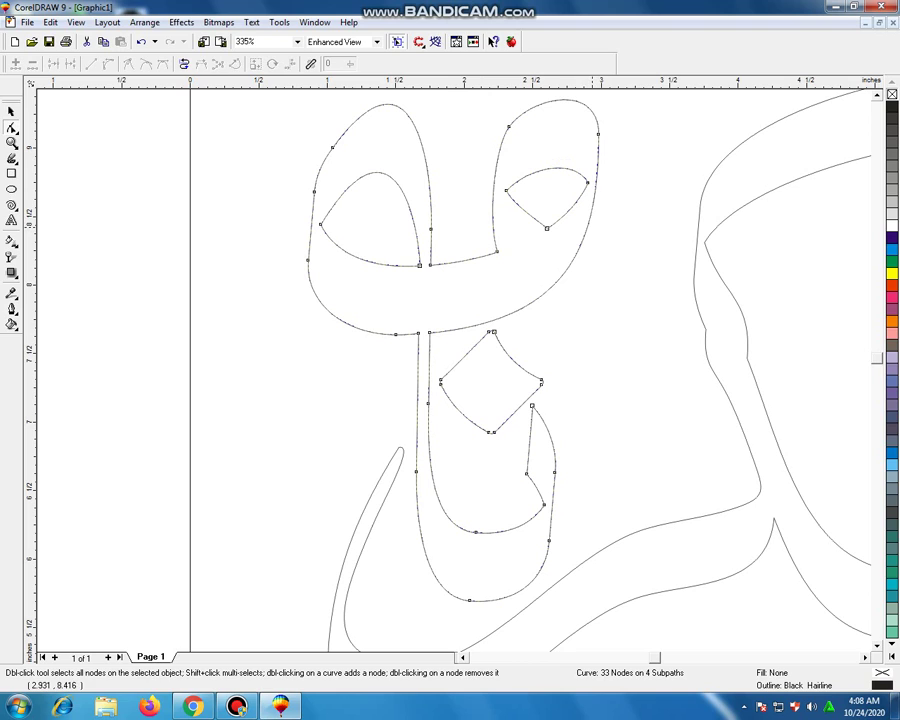
{"action": "double_click", "coordinate": [592, 213]}
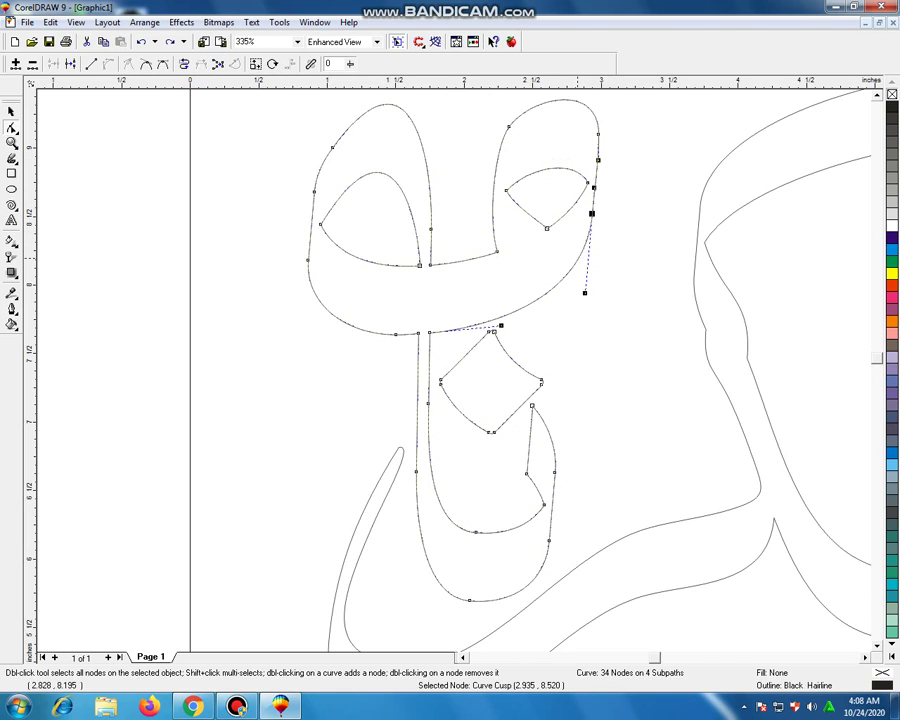
Step: Add a node on the right loop's lower right curve and delete the node above it
{"action": "double_click", "coordinate": [577, 258]}
{"action": "left_click_drag", "start_coordinate": [603, 209], "coordinate": [583, 222]}
{"action": "key", "text": "Delete"}
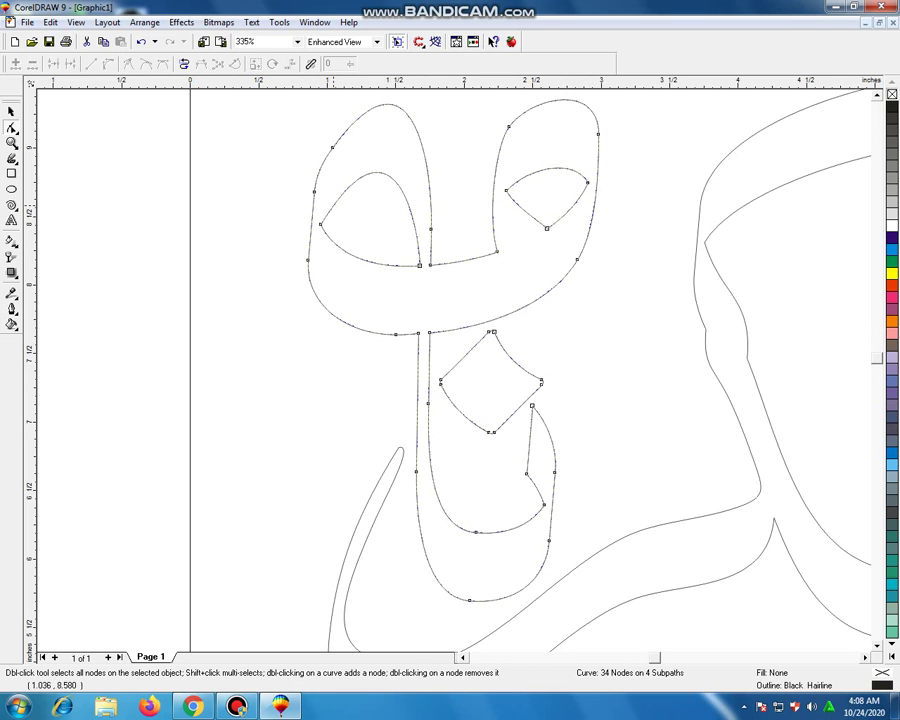
Step: Round the left counter's pointed left tip by adding a node on each side of it and deleting the tip node
{"action": "double_click", "coordinate": [331, 206]}
{"action": "double_click", "coordinate": [332, 242]}
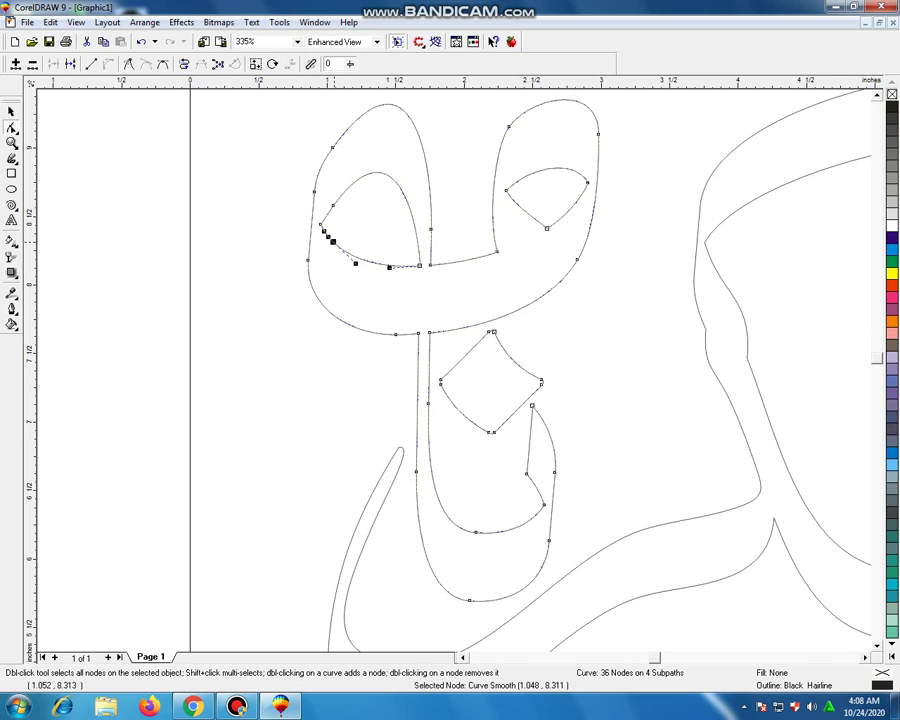
{"action": "left_click_drag", "start_coordinate": [298, 218], "coordinate": [325, 230]}
{"action": "key", "text": "Delete"}
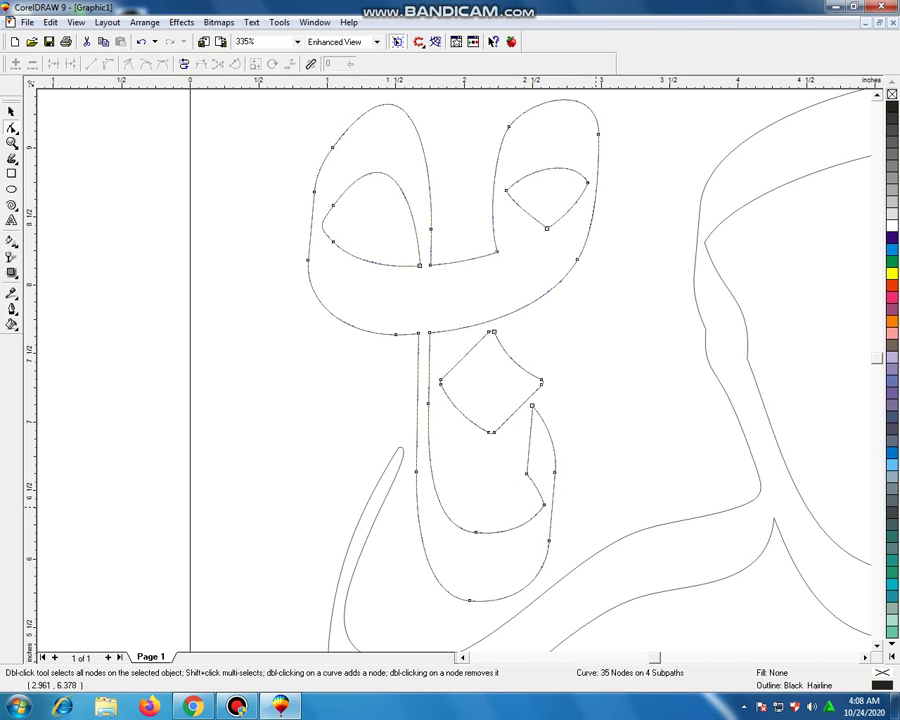
Step: Weld the two lettering curves into one and center the result on the page
{"action": "left_click", "coordinate": [12, 143]}
{"action": "left_click", "coordinate": [71, 64]}
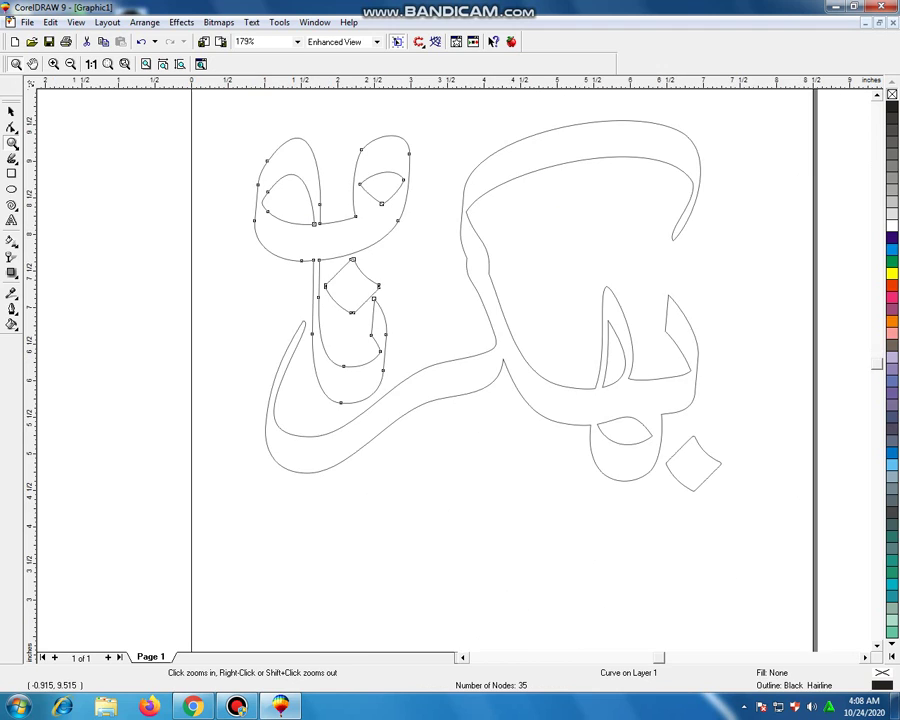
{"action": "left_click", "coordinate": [71, 64]}
{"action": "left_click", "coordinate": [12, 112]}
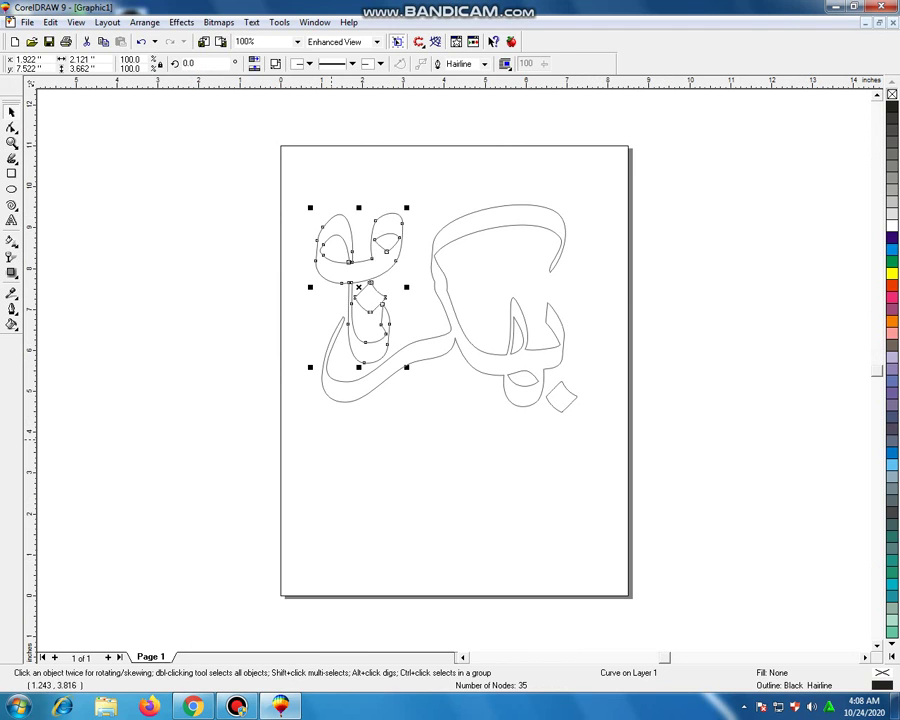
{"action": "left_click_drag", "start_coordinate": [269, 466], "coordinate": [604, 174]}
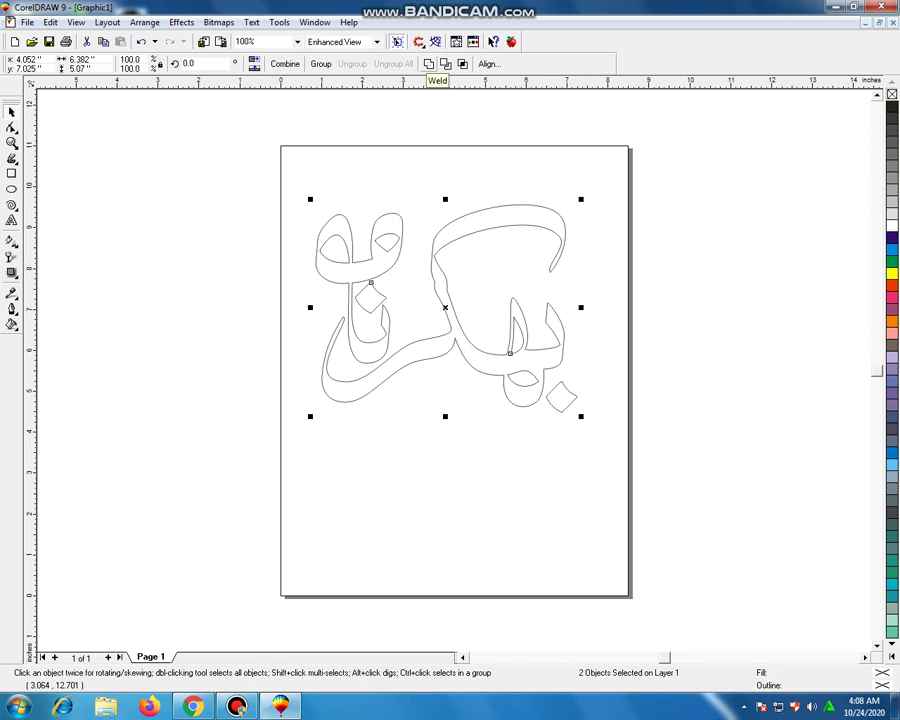
{"action": "left_click", "coordinate": [429, 63]}
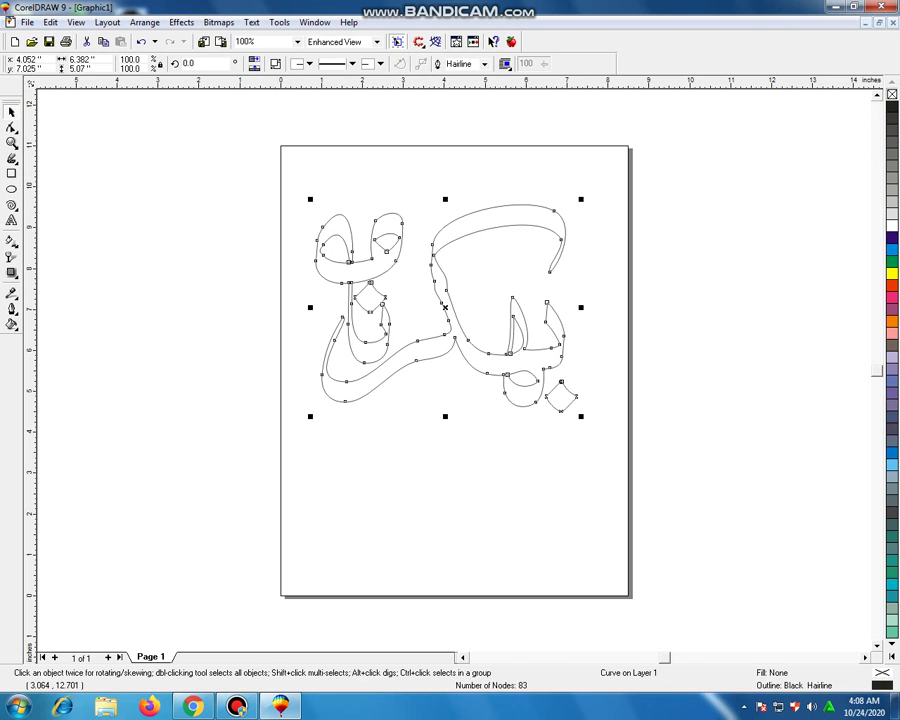
{"action": "key", "text": "p"}
{"action": "left_click", "coordinate": [574, 225]}
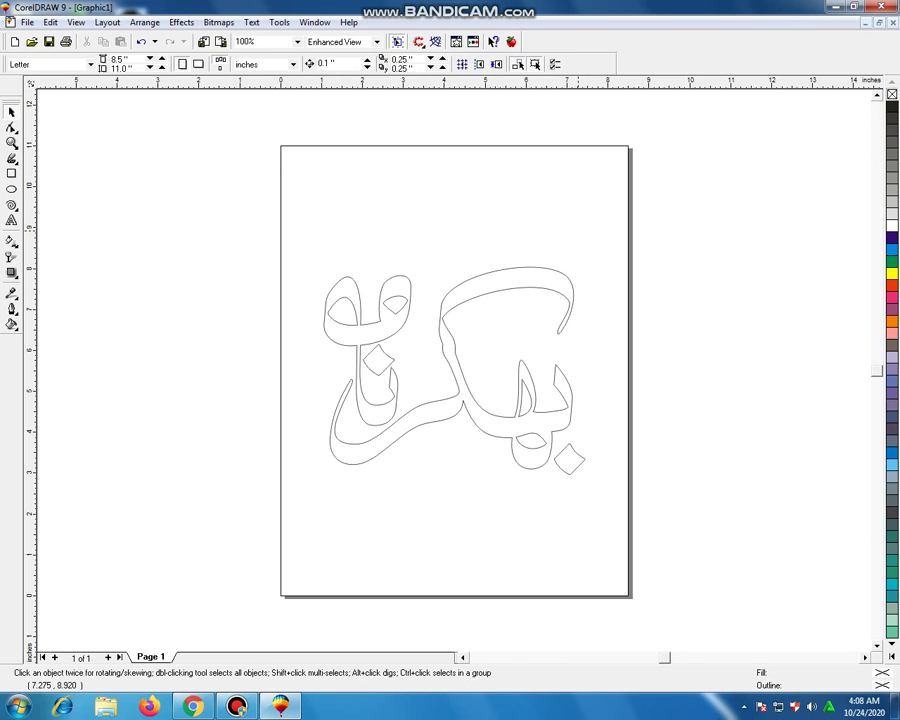
Step: Fill the welded lettering with black and fit it in the view
{"action": "left_click", "coordinate": [566, 278]}
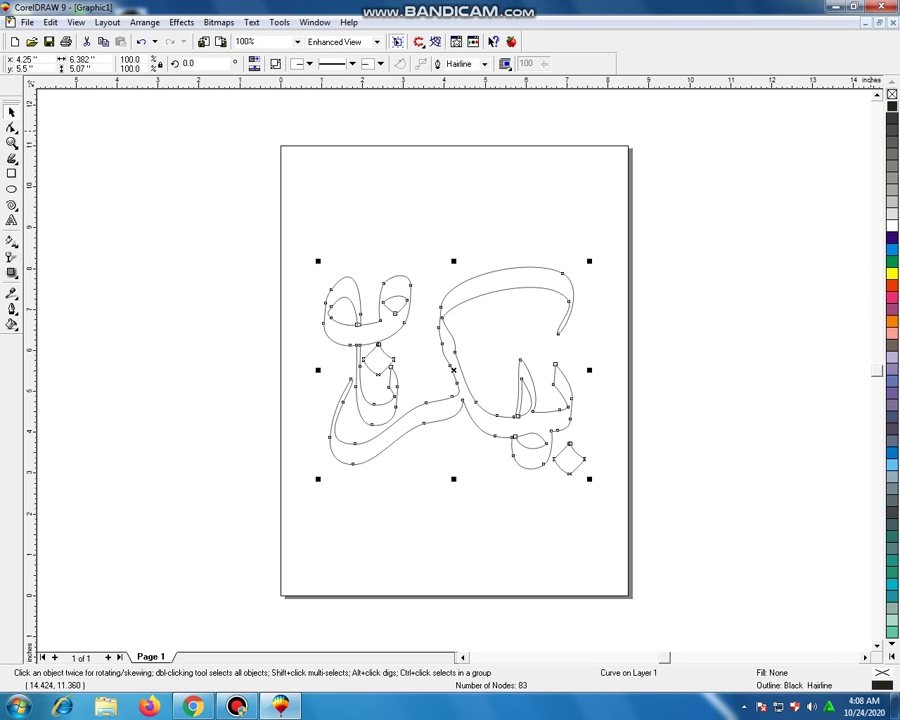
{"action": "left_click", "coordinate": [892, 106]}
{"action": "left_click", "coordinate": [680, 192]}
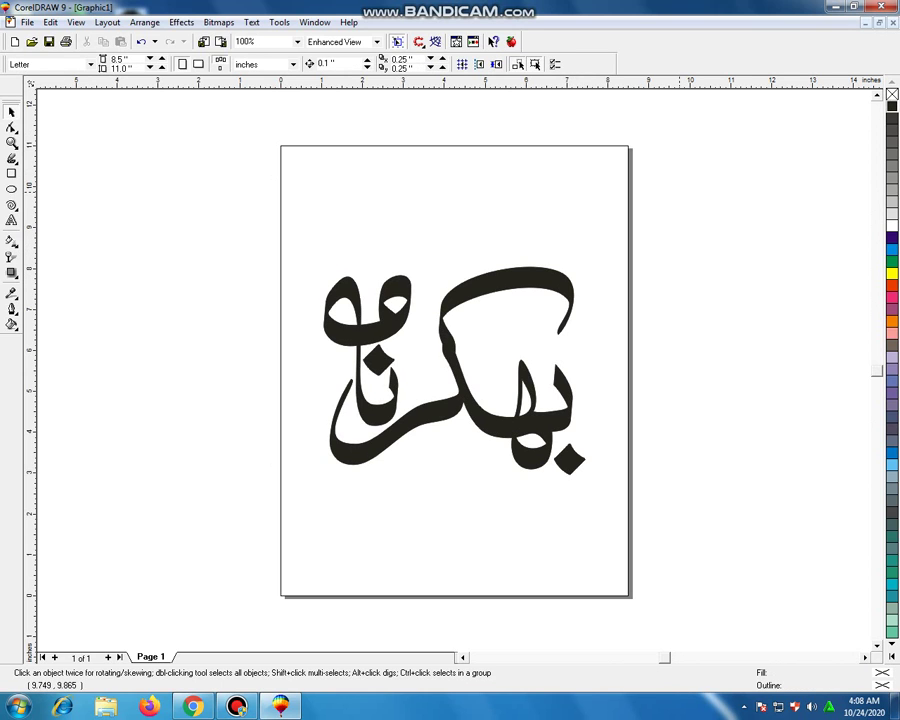
{"action": "key", "text": "F4"}
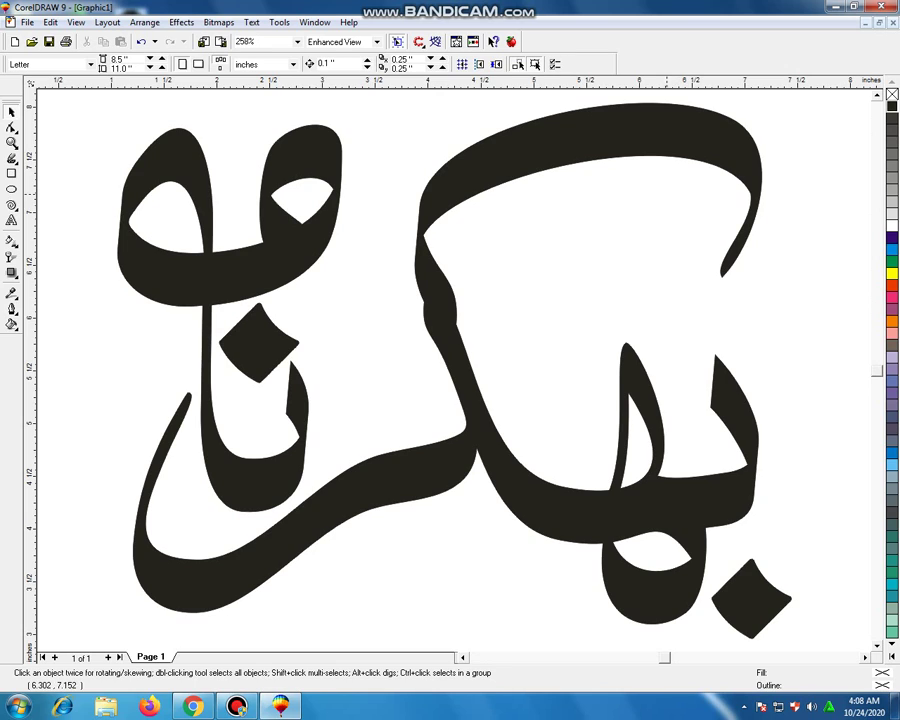
Step: Reshape the inner curve of the long lower stroke's left bowl by shifting the left control handle of its bottom node slightly inward
{"action": "left_click", "coordinate": [186, 590]}
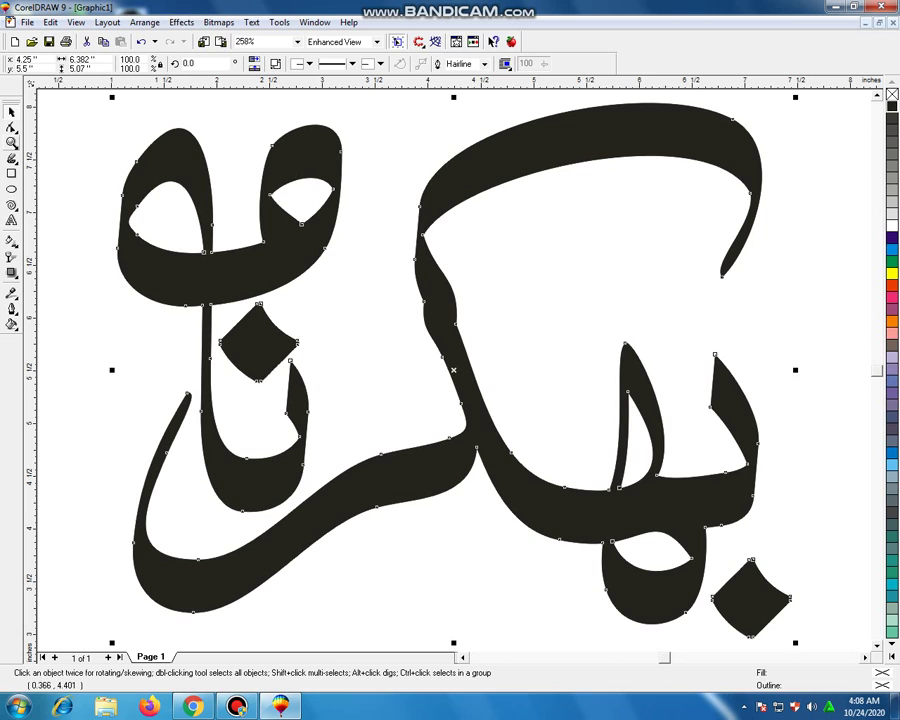
{"action": "left_click", "coordinate": [11, 128]}
{"action": "left_click_drag", "start_coordinate": [178, 626], "coordinate": [207, 601]}
{"action": "mouse_move", "coordinate": [149, 611]}
{"action": "left_mouse_down"}
{"action": "mouse_move", "coordinate": [167, 620]}
{"action": "mouse_move", "coordinate": [152, 610]}
{"action": "left_mouse_up"}
{"action": "left_click_drag", "start_coordinate": [110, 532], "coordinate": [133, 581]}
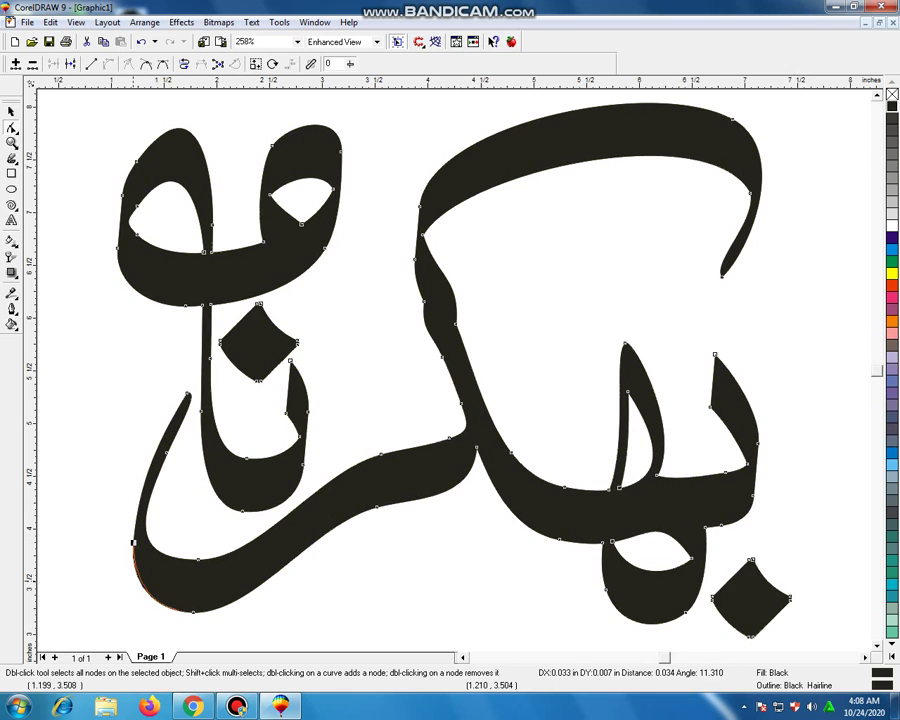
{"action": "left_click", "coordinate": [126, 399]}
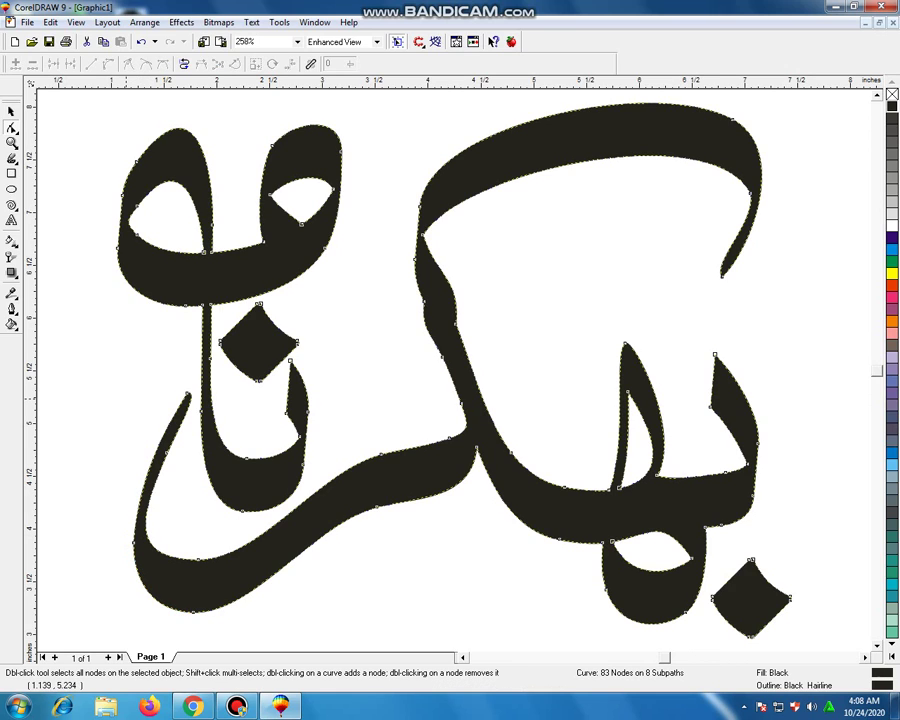
{"action": "left_click", "coordinate": [200, 556]}
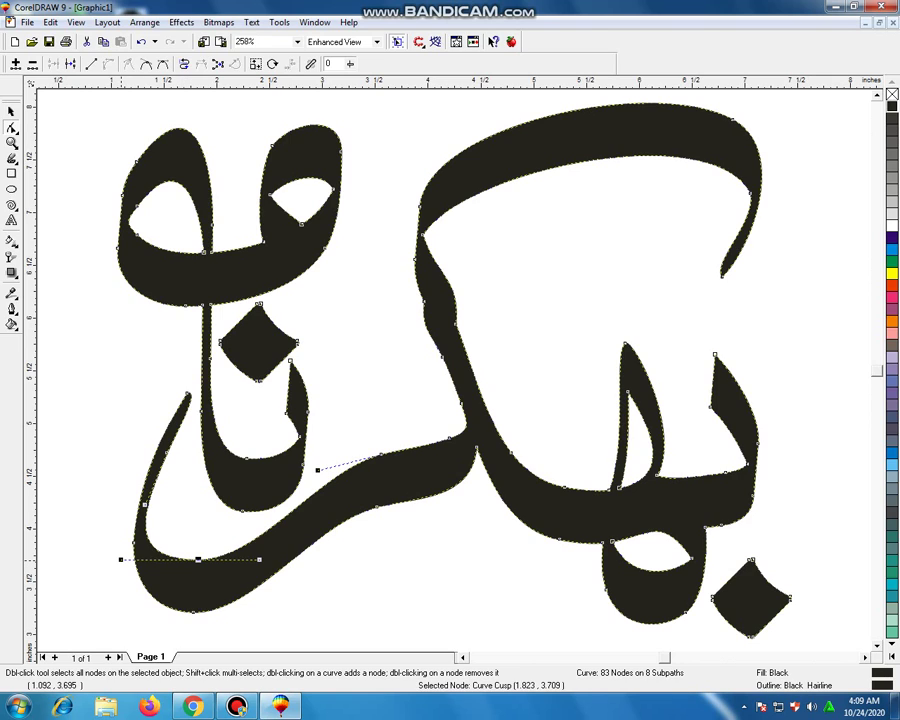
{"action": "left_click_drag", "start_coordinate": [121, 559], "coordinate": [125, 557]}
{"action": "key", "text": "Escape"}
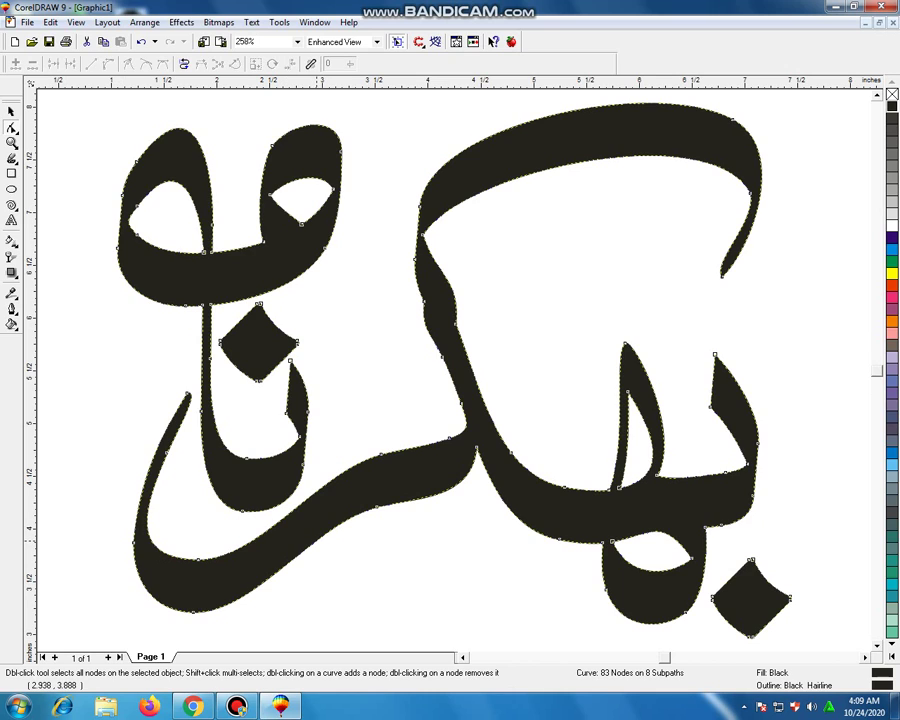
Step: Add a node on each edge of the long lower stroke's middle and delete the two nodes to their right to smooth the bend
{"action": "double_click", "coordinate": [327, 532]}
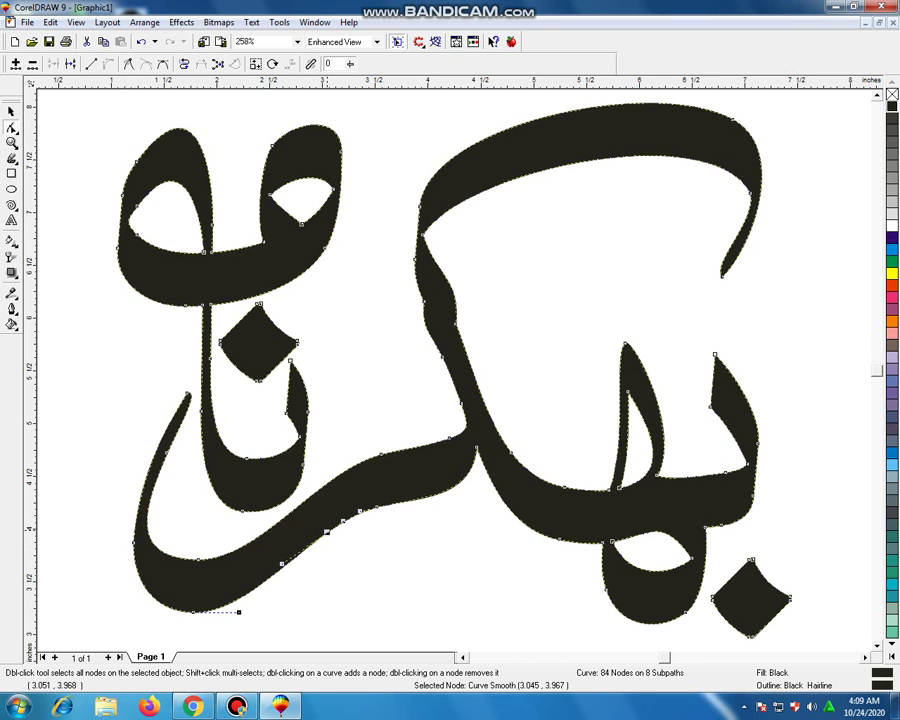
{"action": "double_click", "coordinate": [317, 490]}
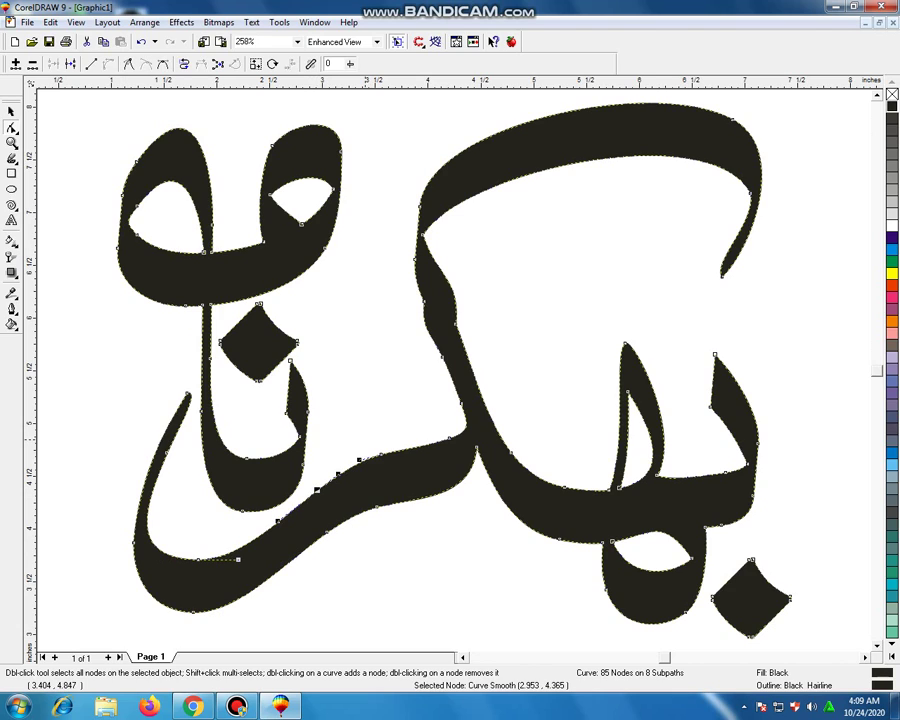
{"action": "left_click_drag", "start_coordinate": [364, 437], "coordinate": [389, 520]}
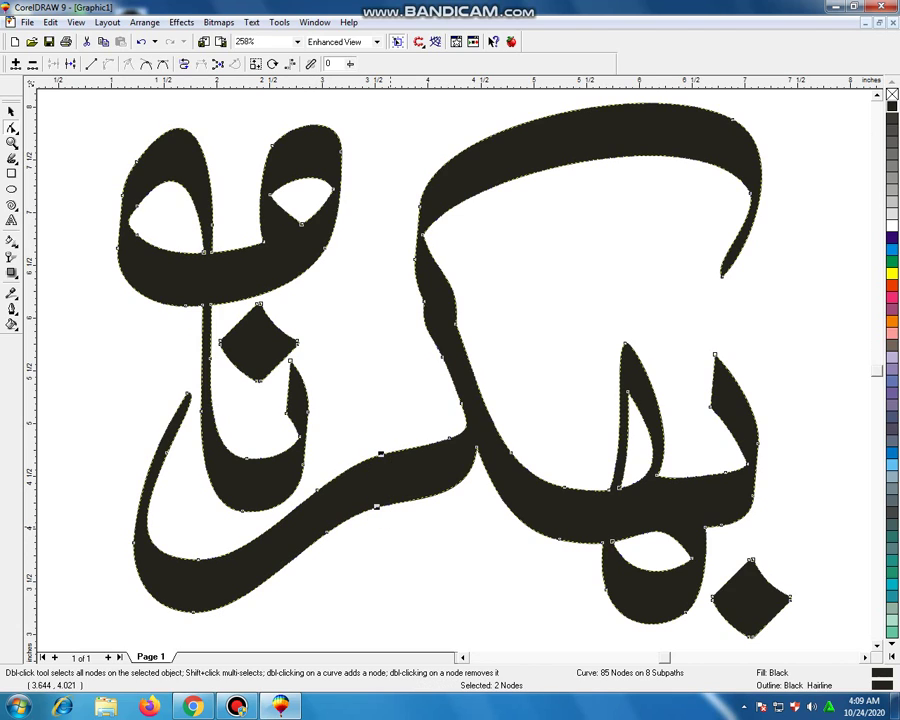
{"action": "key", "text": "Delete"}
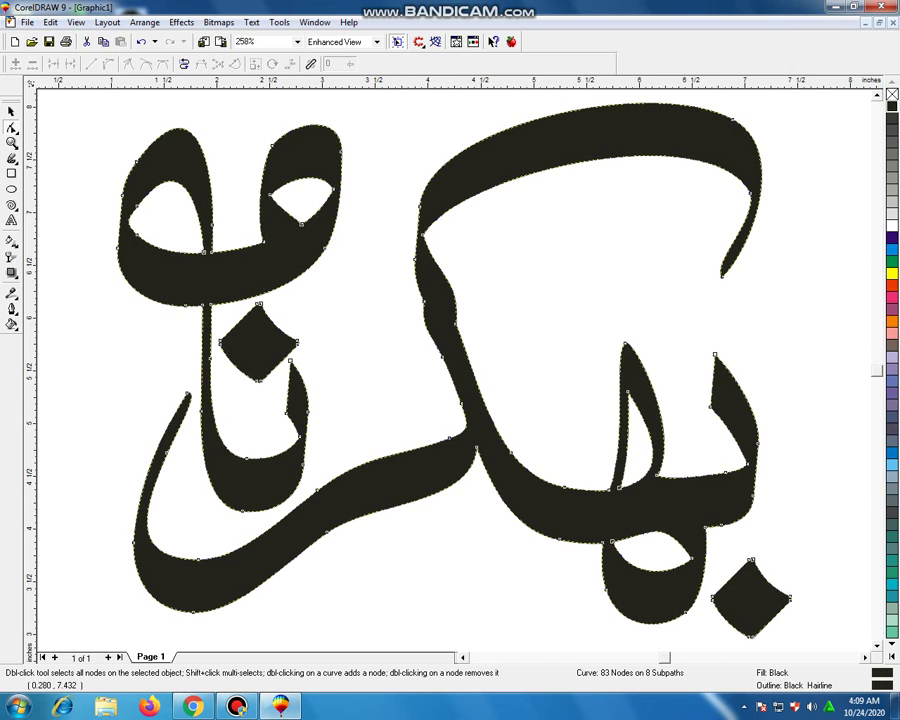
Step: Draw a rectangle about 7.62 by 5.78 inches around the whole lettering
{"action": "left_click", "coordinate": [12, 143]}
{"action": "left_click", "coordinate": [70, 64]}
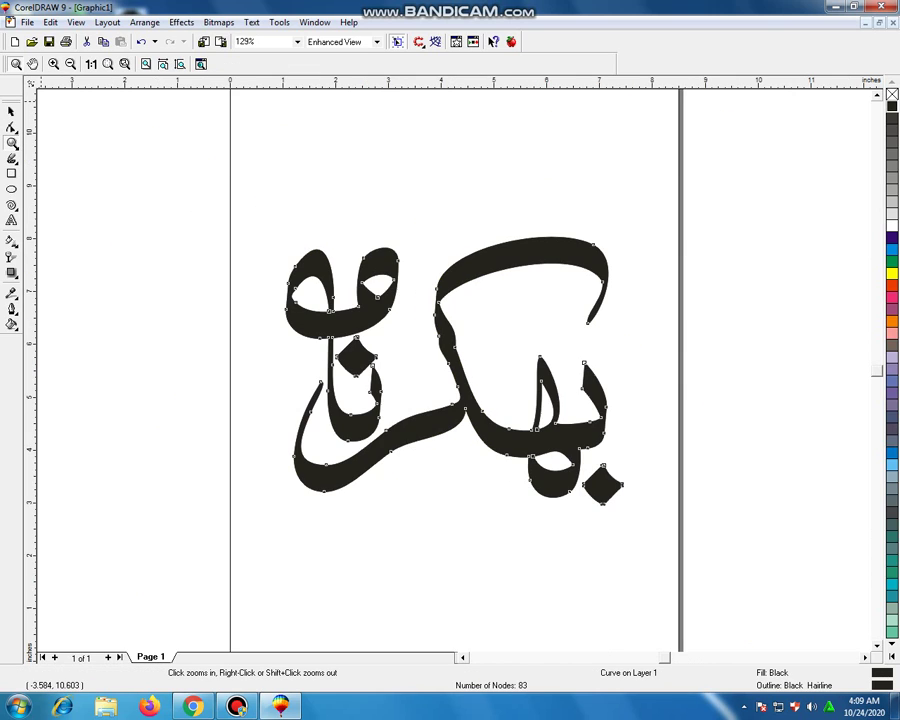
{"action": "left_click", "coordinate": [12, 112]}
{"action": "left_click", "coordinate": [349, 156]}
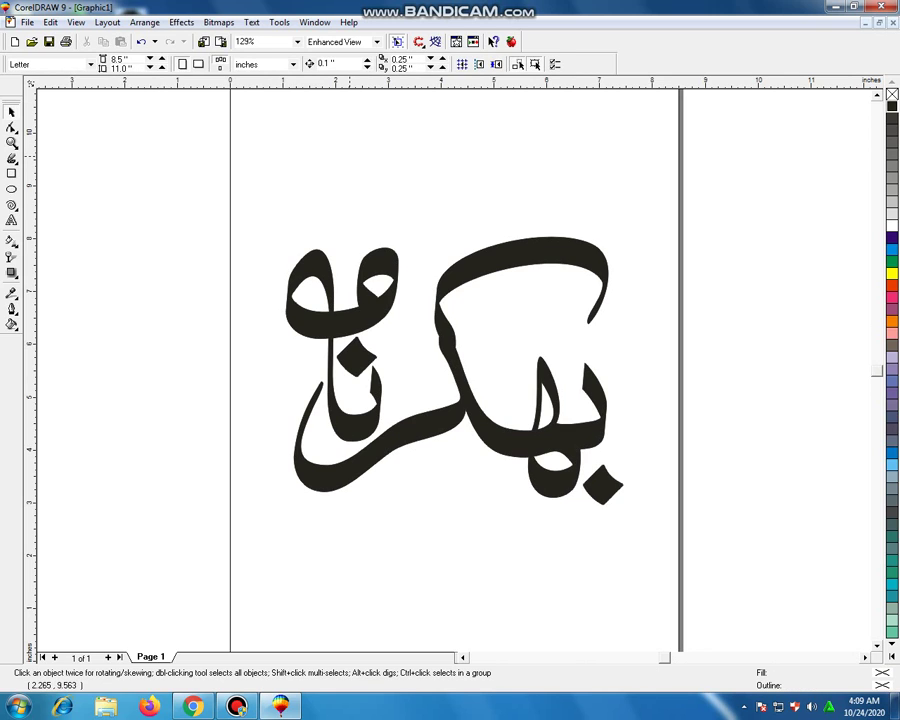
{"action": "key", "text": "F6"}
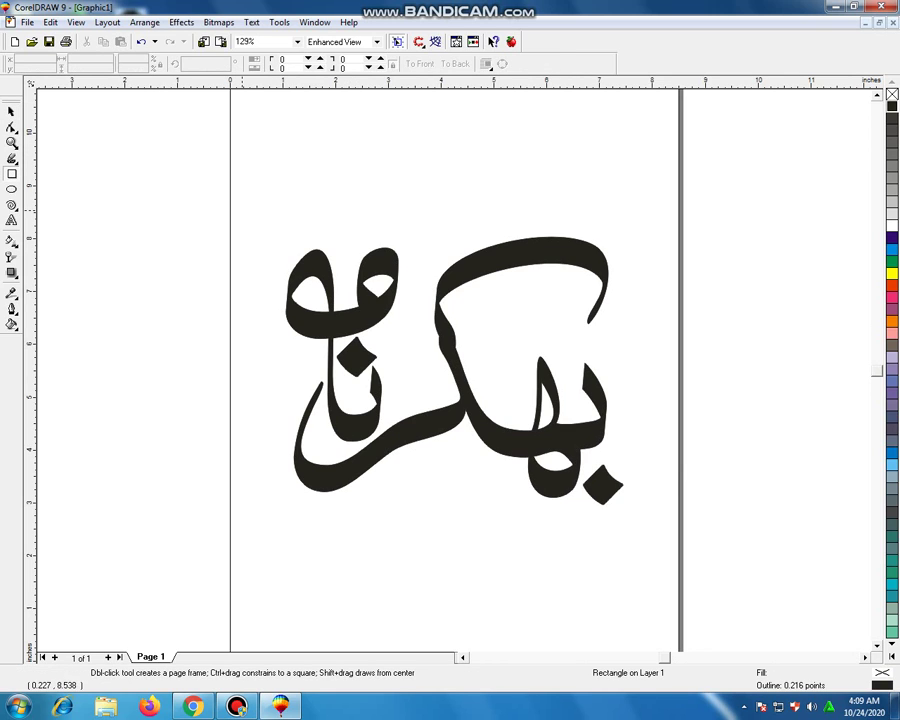
{"action": "mouse_move", "coordinate": [258, 215]}
{"action": "left_mouse_down"}
{"action": "mouse_move", "coordinate": [512, 327]}
{"action": "mouse_move", "coordinate": [650, 495]}
{"action": "mouse_move", "coordinate": [660, 520]}
{"action": "left_mouse_up"}
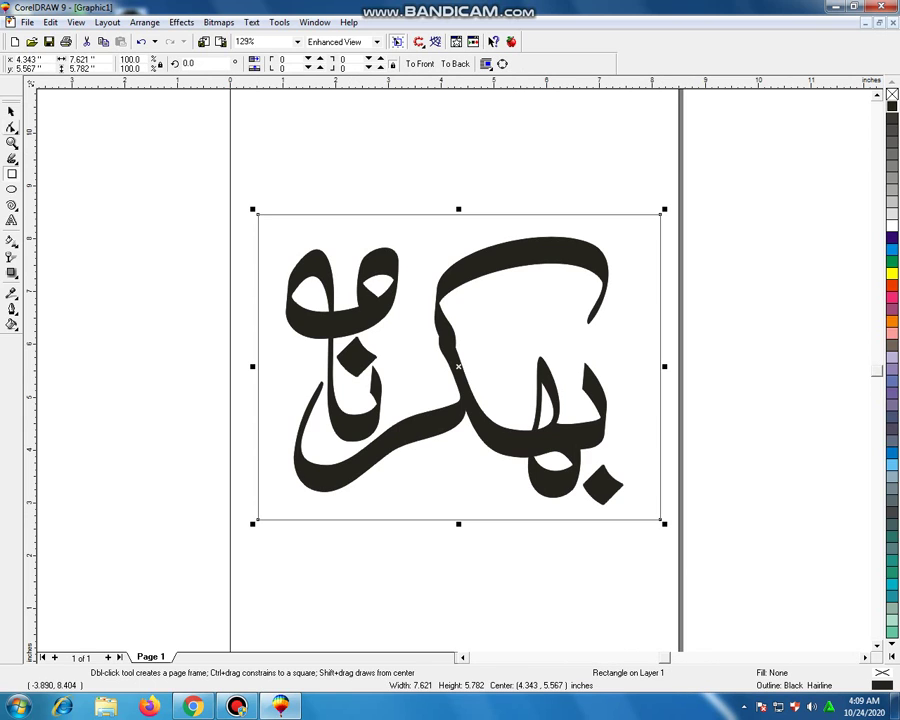
{"action": "left_click", "coordinate": [12, 111]}
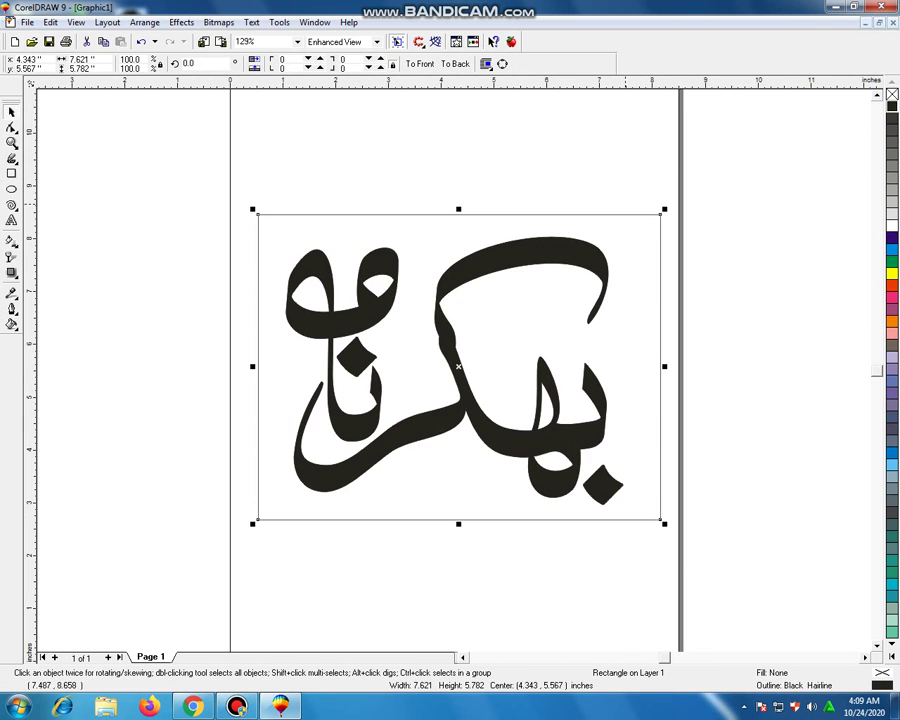
Step: Fill the lettering with white and the surrounding rectangle with black
{"action": "left_click", "coordinate": [592, 259]}
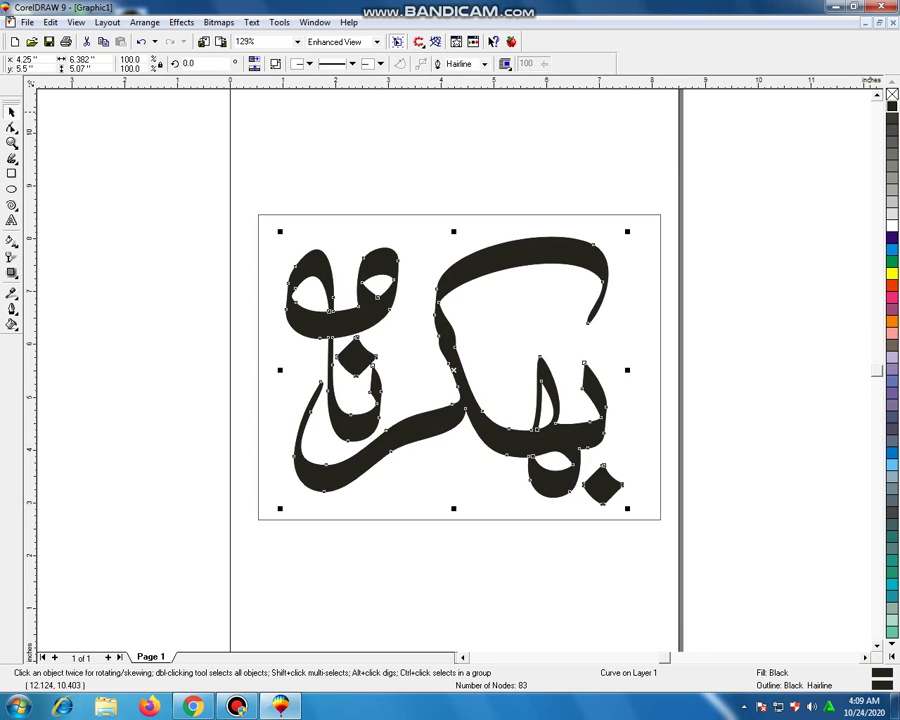
{"action": "left_click", "coordinate": [892, 228]}
{"action": "left_click", "coordinate": [660, 219]}
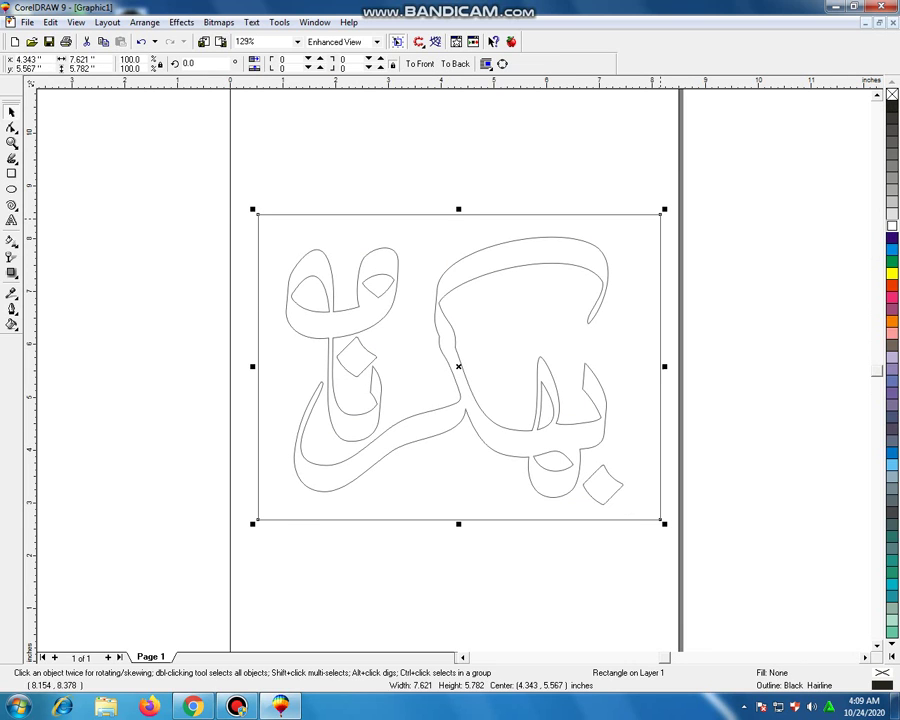
{"action": "left_click", "coordinate": [892, 106]}
{"action": "left_click", "coordinate": [506, 161]}
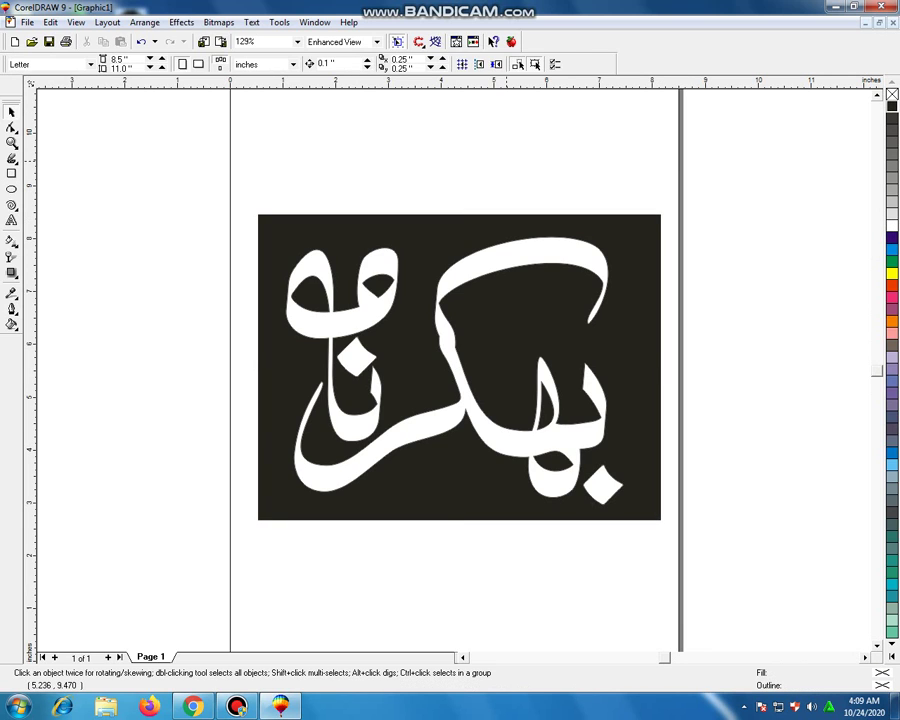
Step: Remove the lettering's outline and select the lettering together with the background rectangle
{"action": "left_click", "coordinate": [559, 253]}
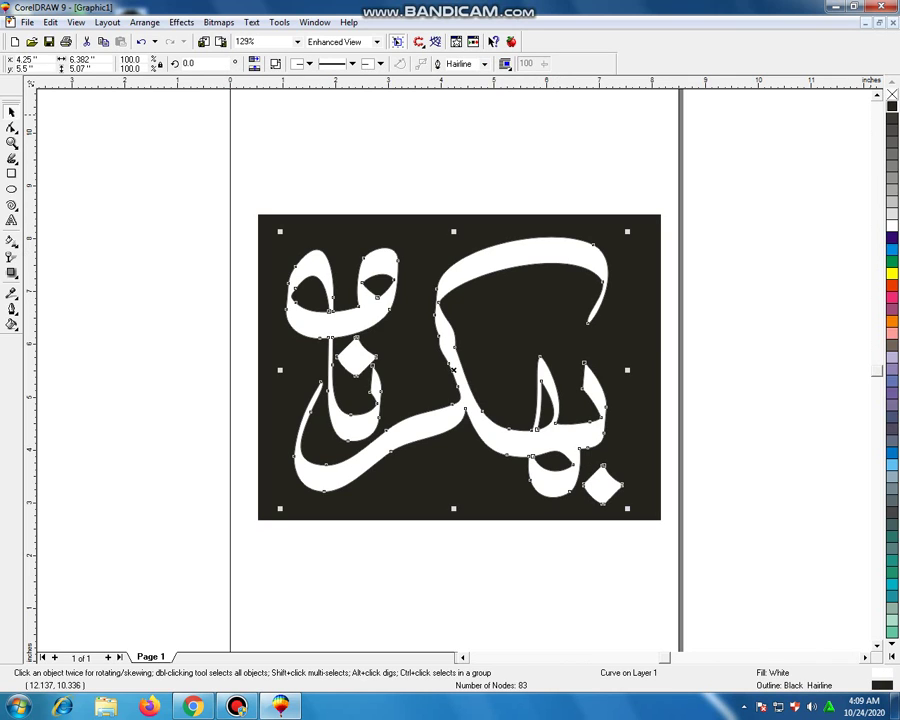
{"action": "right_click", "coordinate": [892, 94]}
{"action": "left_click", "coordinate": [641, 151]}
{"action": "key", "text": "F4"}
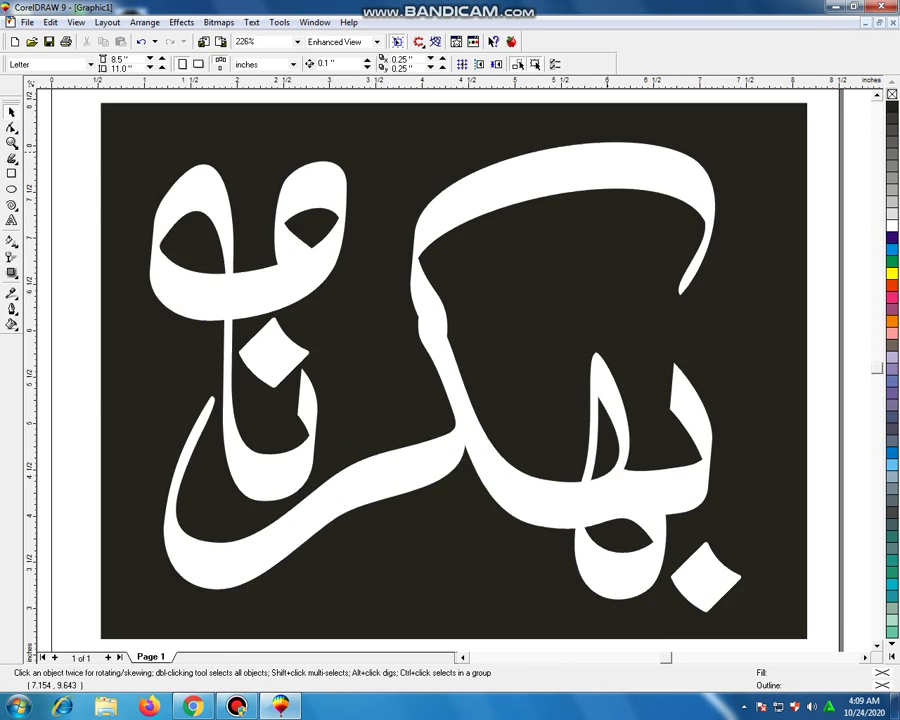
{"action": "key", "text": "ctrl+a"}
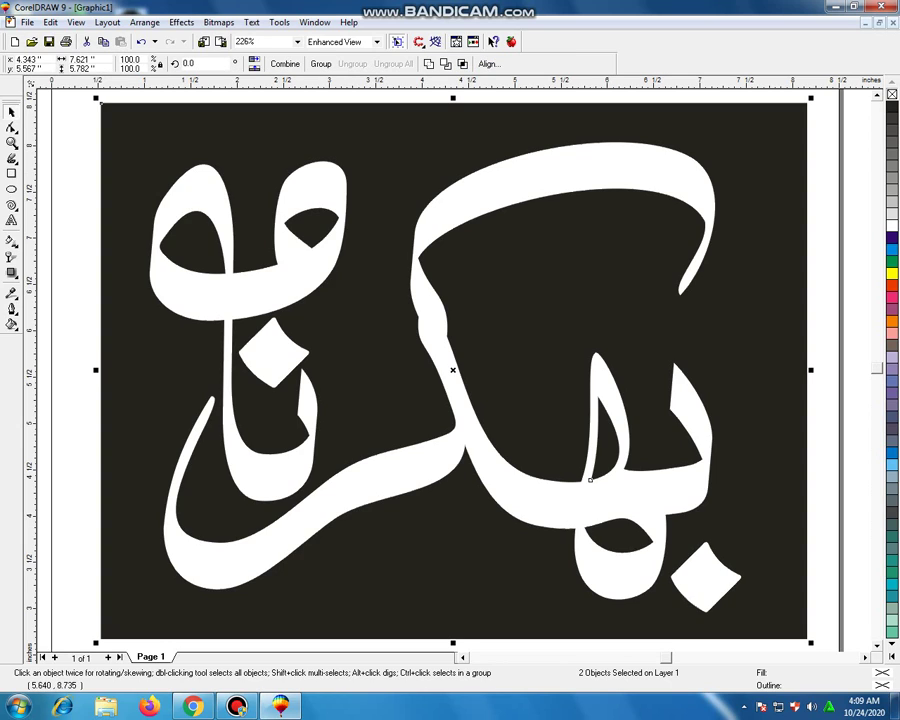